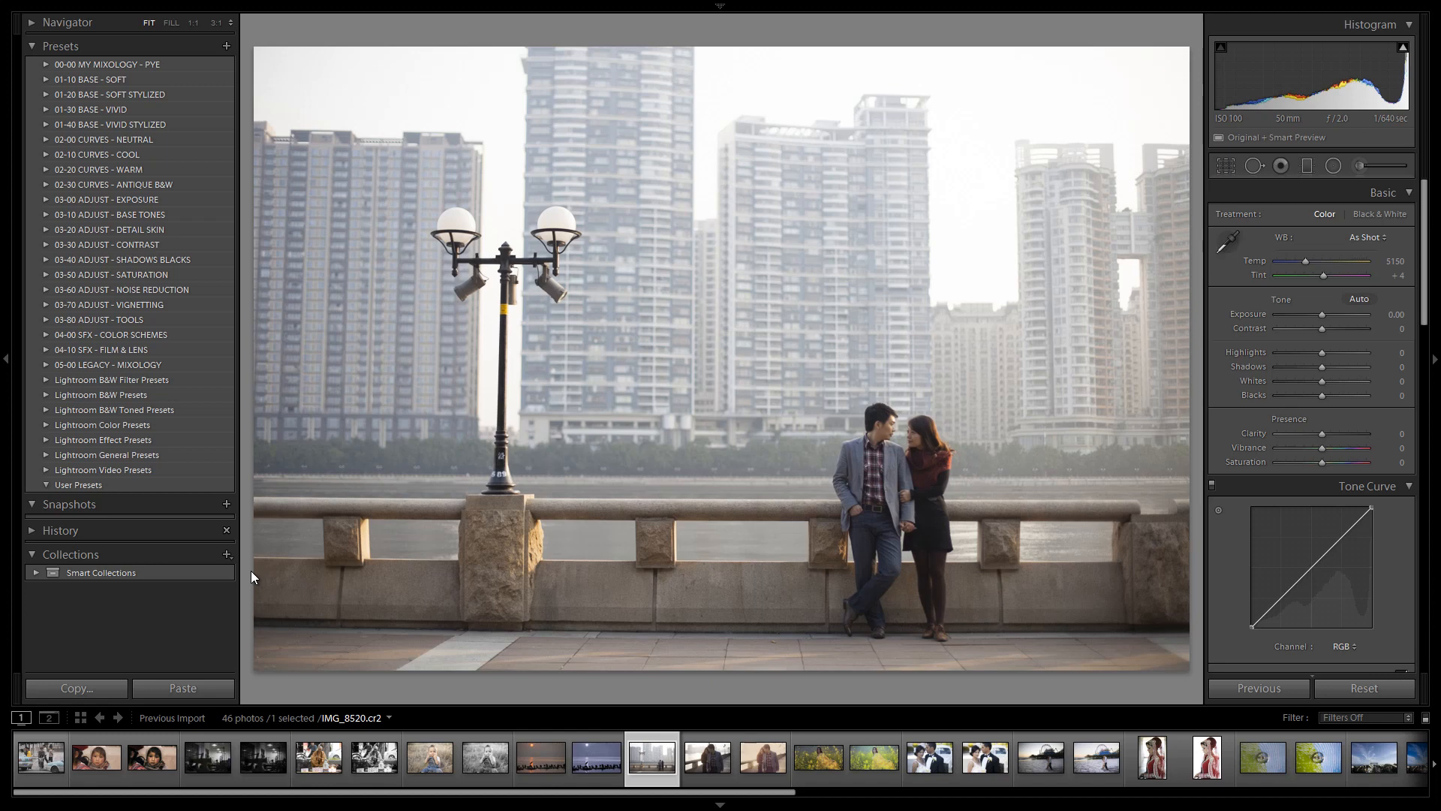
# Select the riverside couple photo IMG_8520 and cycle through its info overlay
pyautogui.press('i')
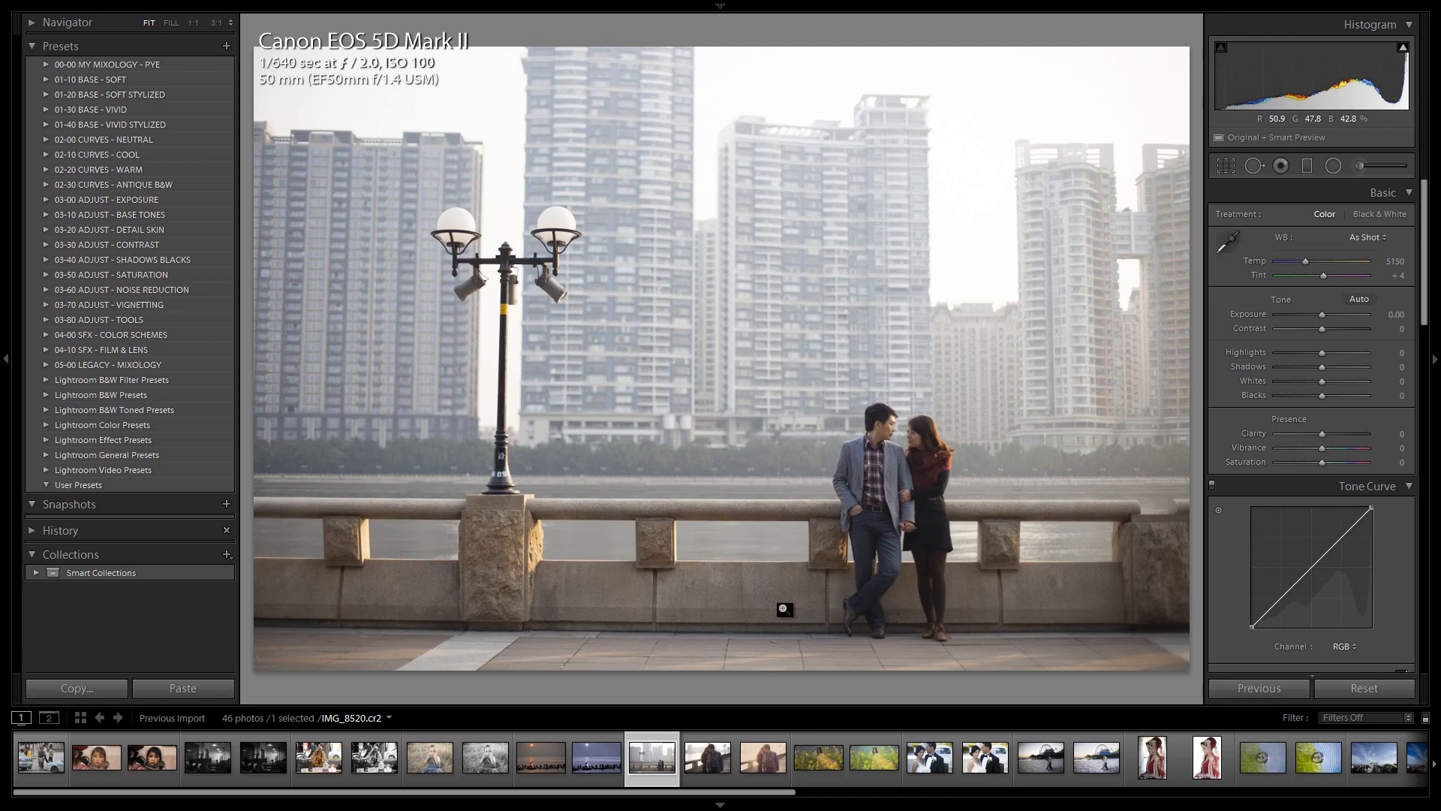
pyautogui.click(765, 756)
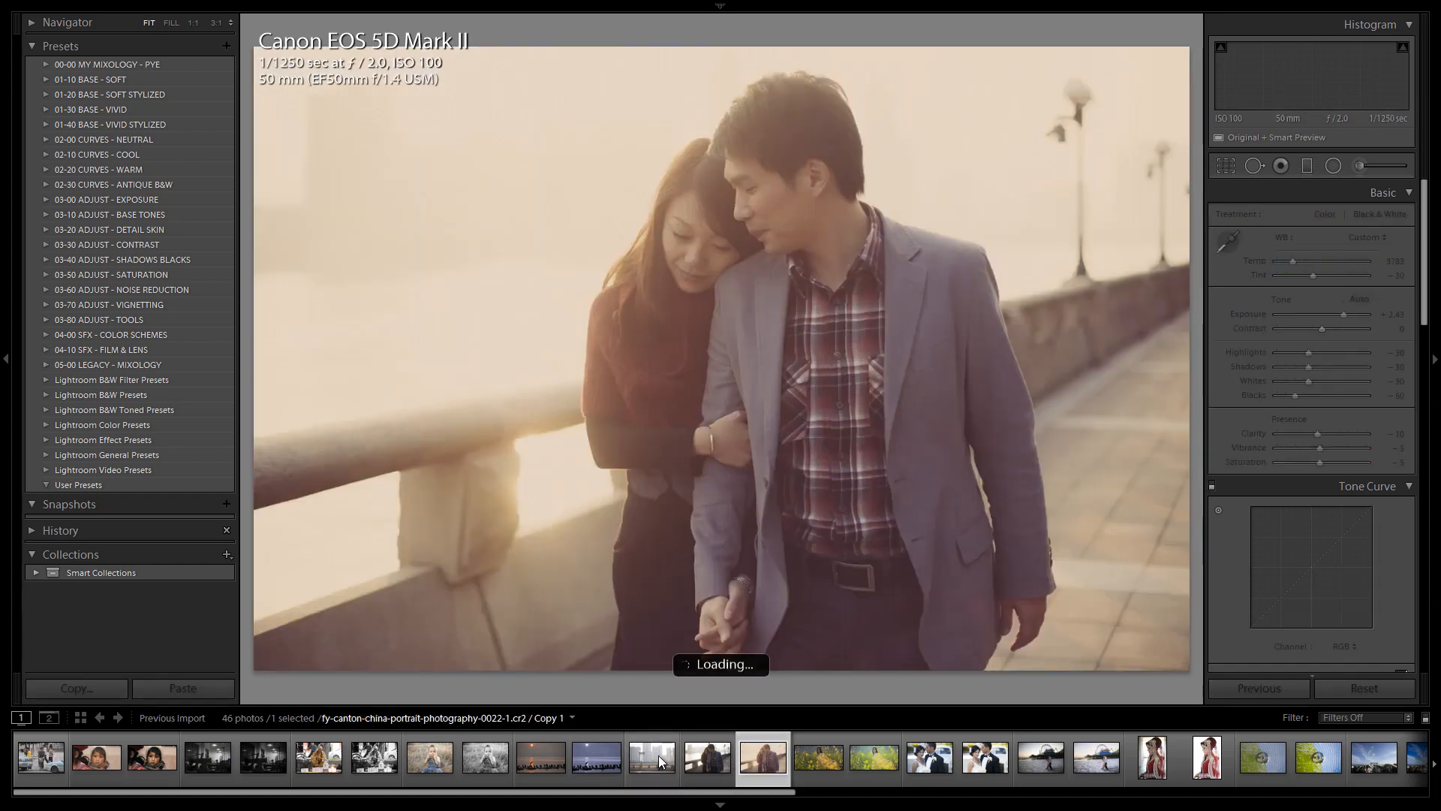
pyautogui.click(651, 759)
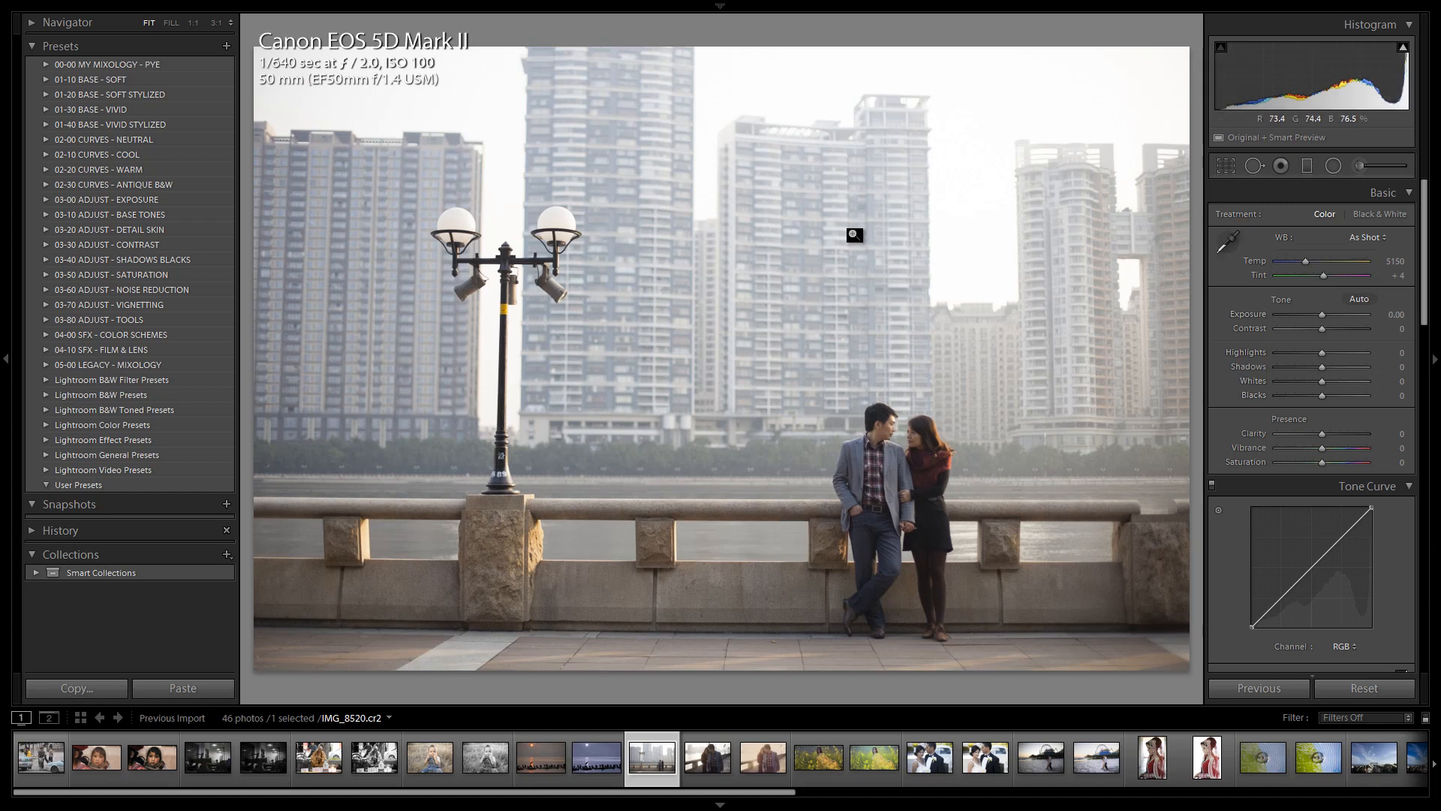
pyautogui.press('i')
pyautogui.press('i')
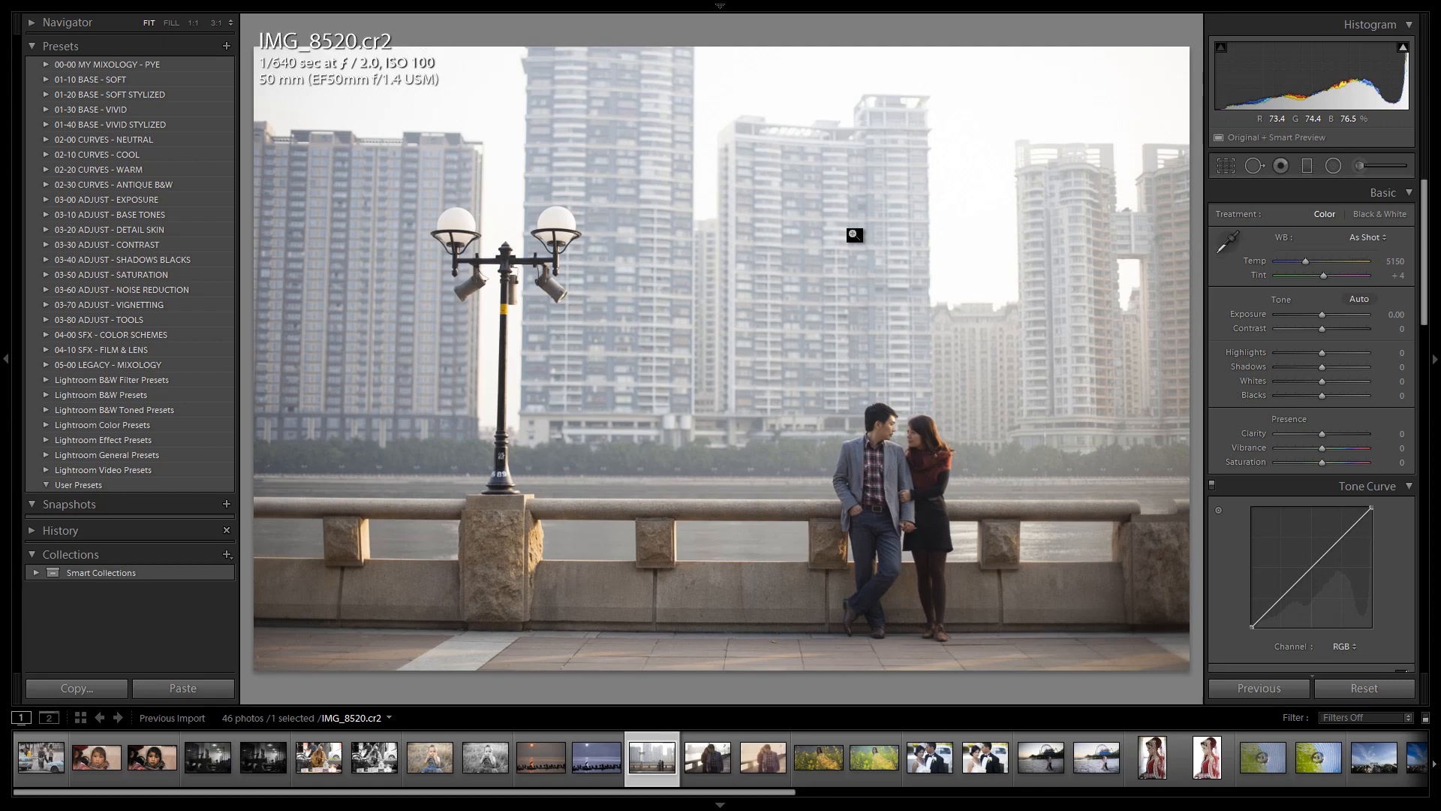
# Expand the 01-40 BASE - VIVID STYLIZED folder and preview its Bright, Neutral, Punchy and Dark Fade Color presets
pyautogui.click(46, 124)
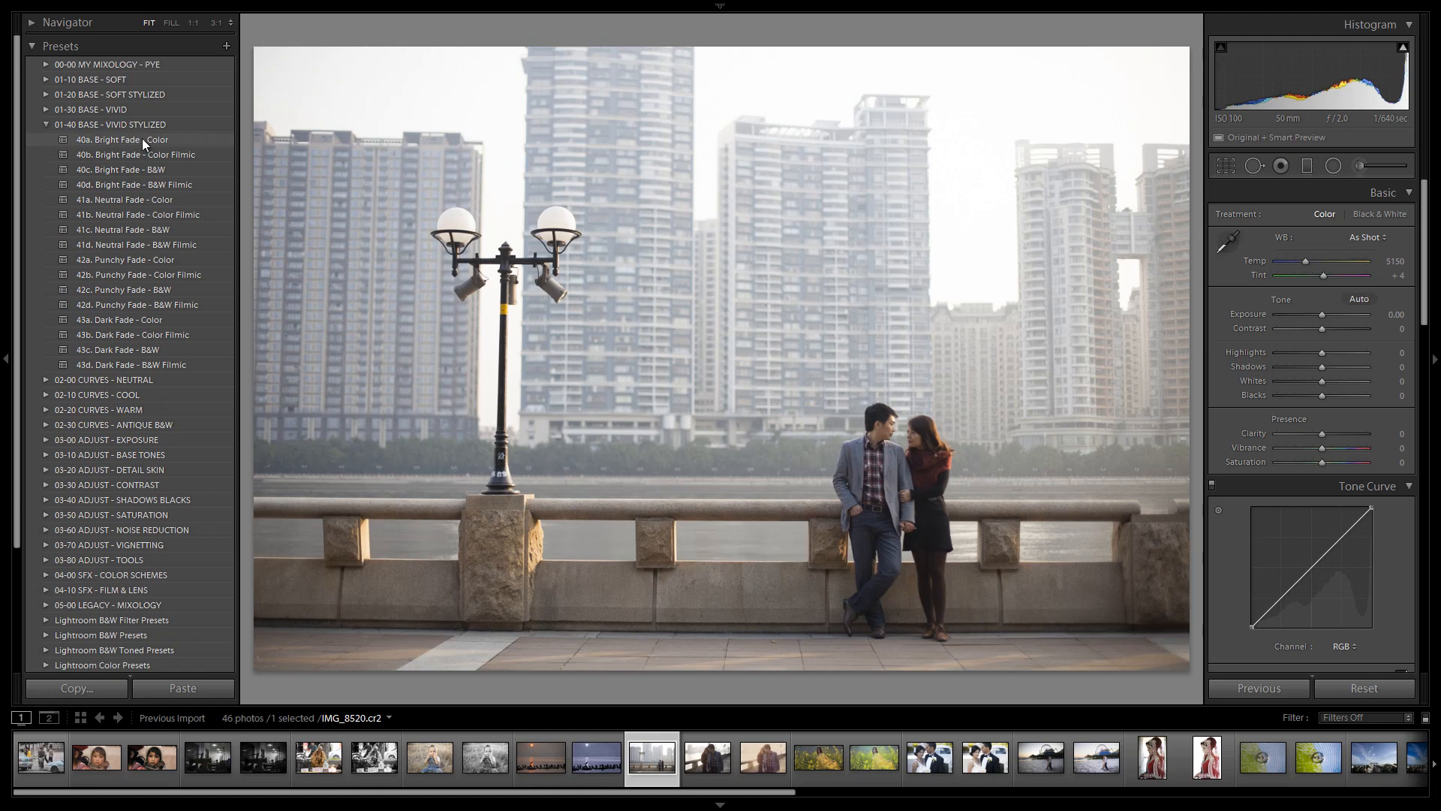
pyautogui.click(165, 141)
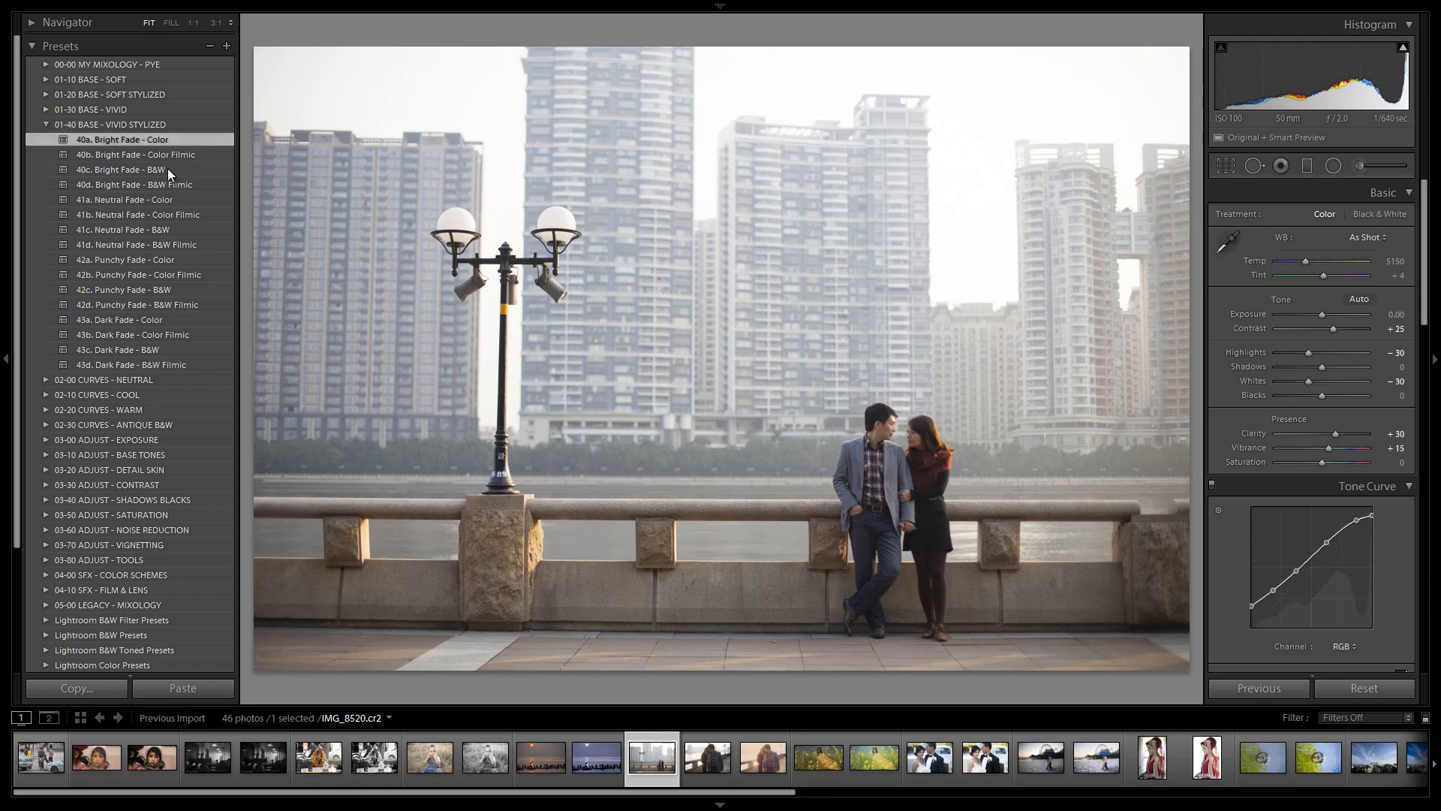
pyautogui.click(167, 199)
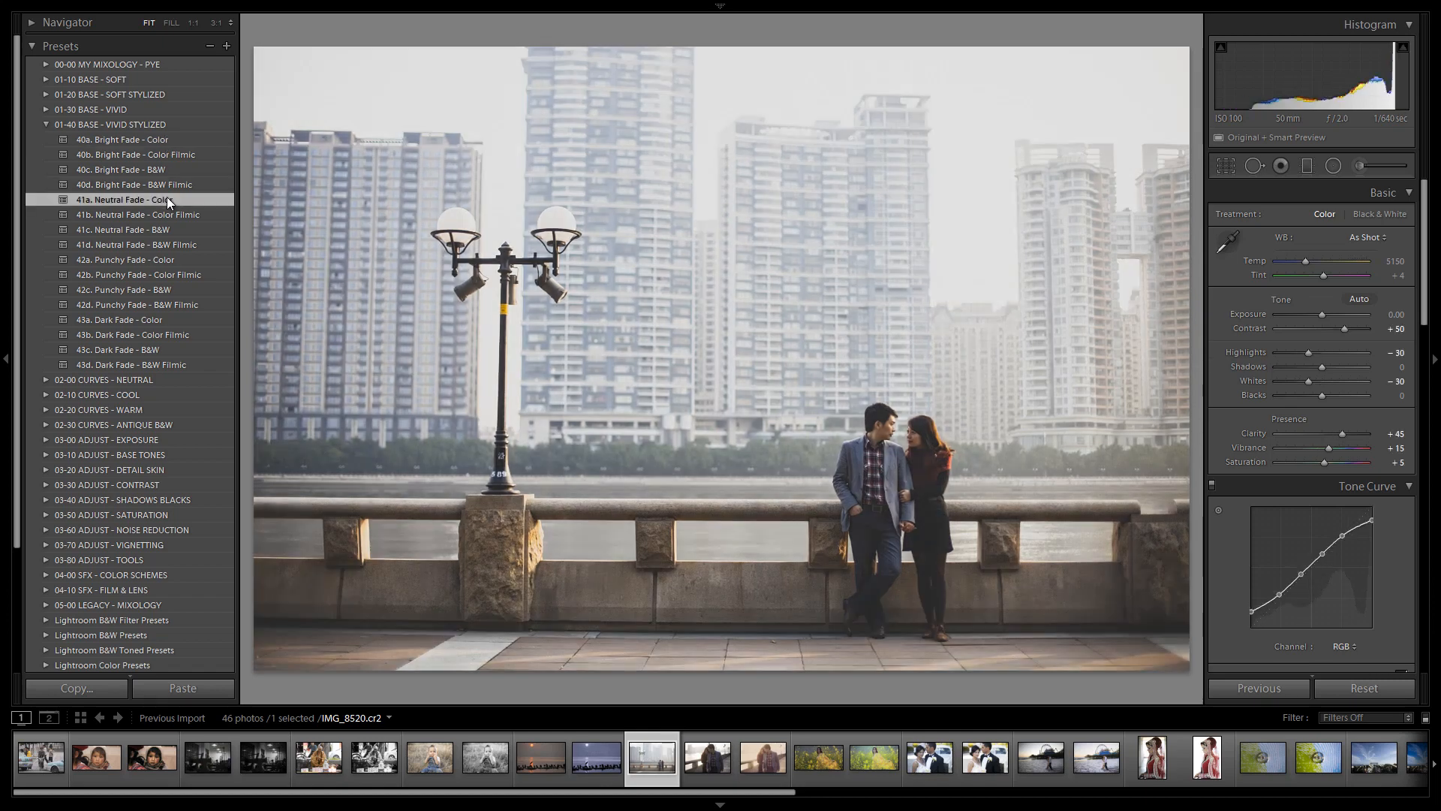
pyautogui.click(169, 260)
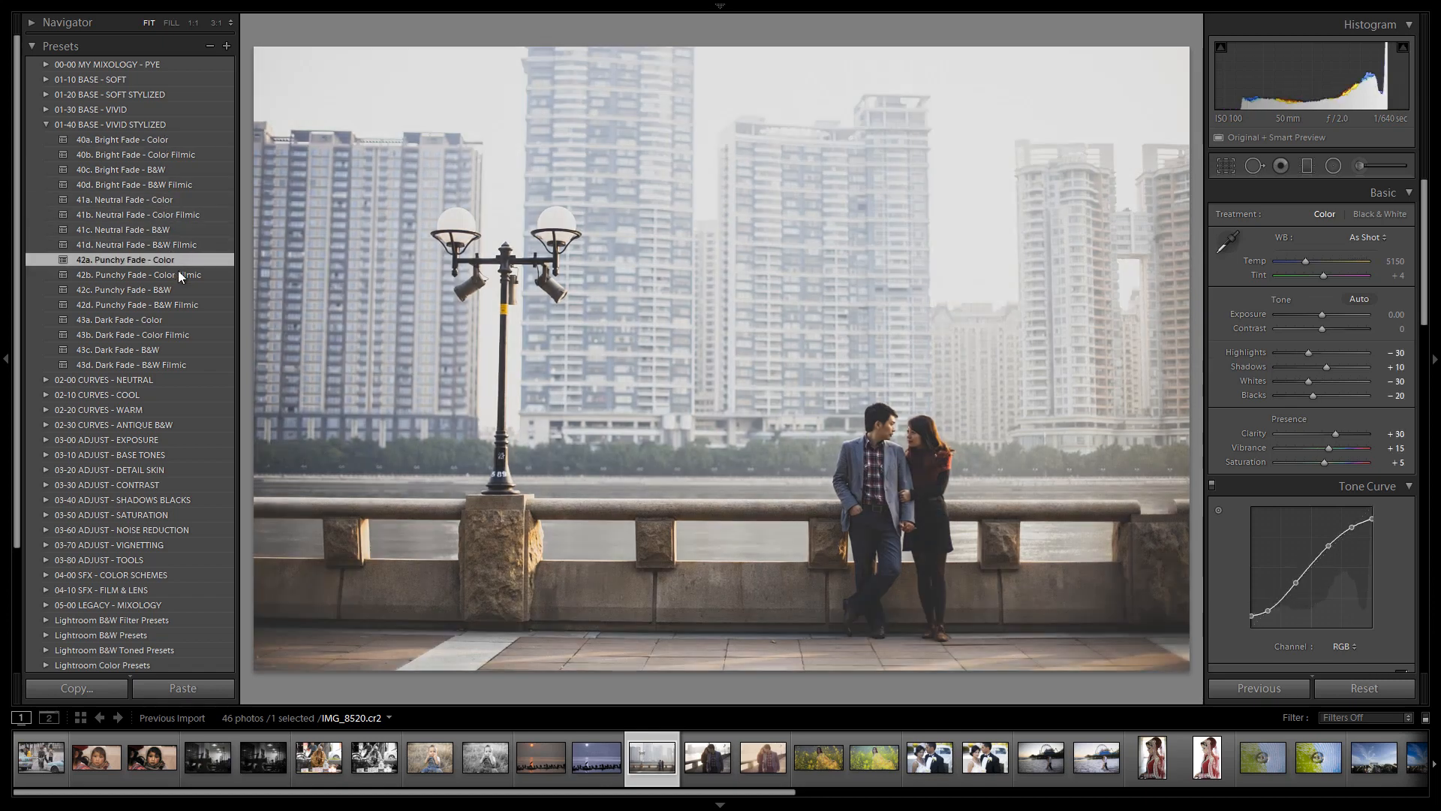
pyautogui.click(174, 318)
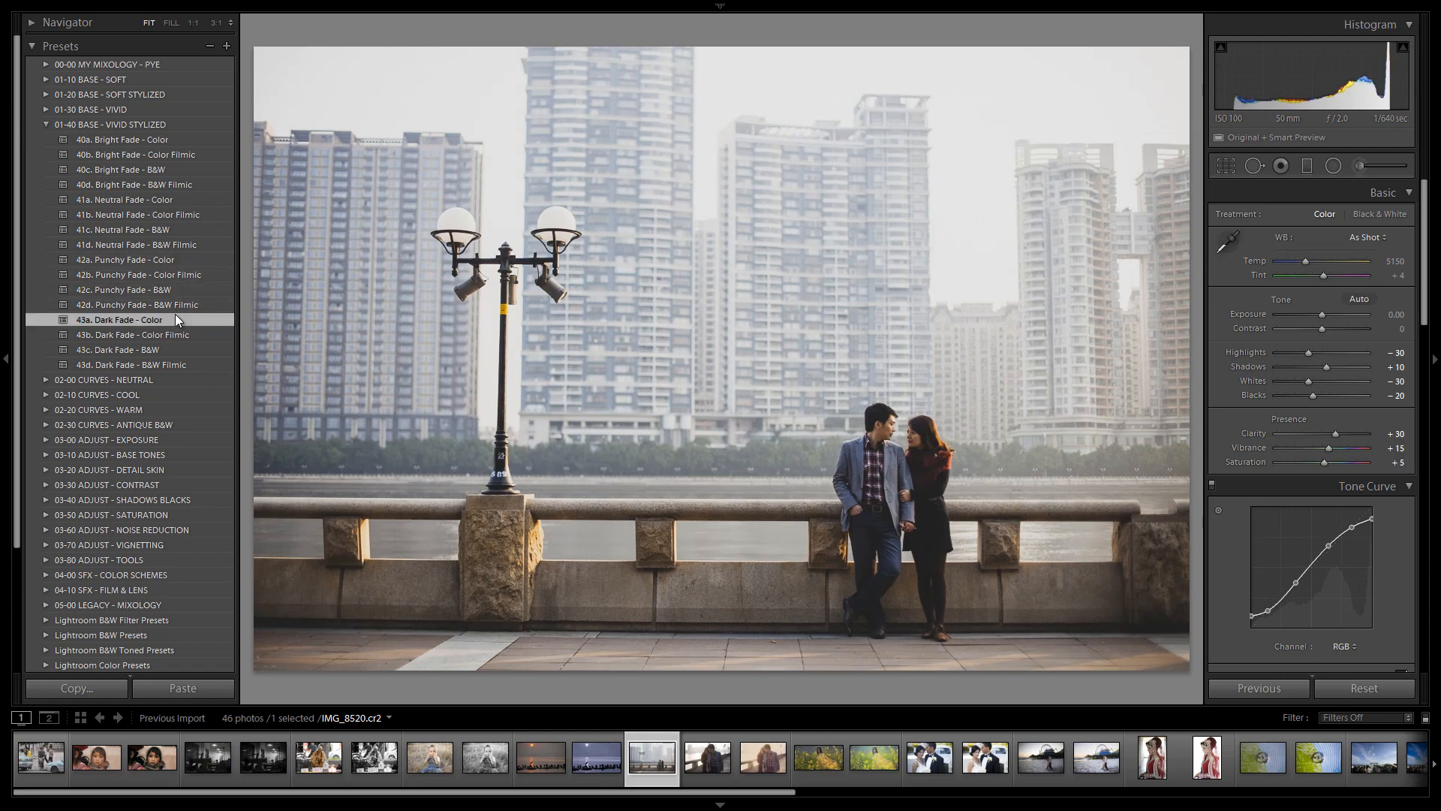
pyautogui.click(172, 200)
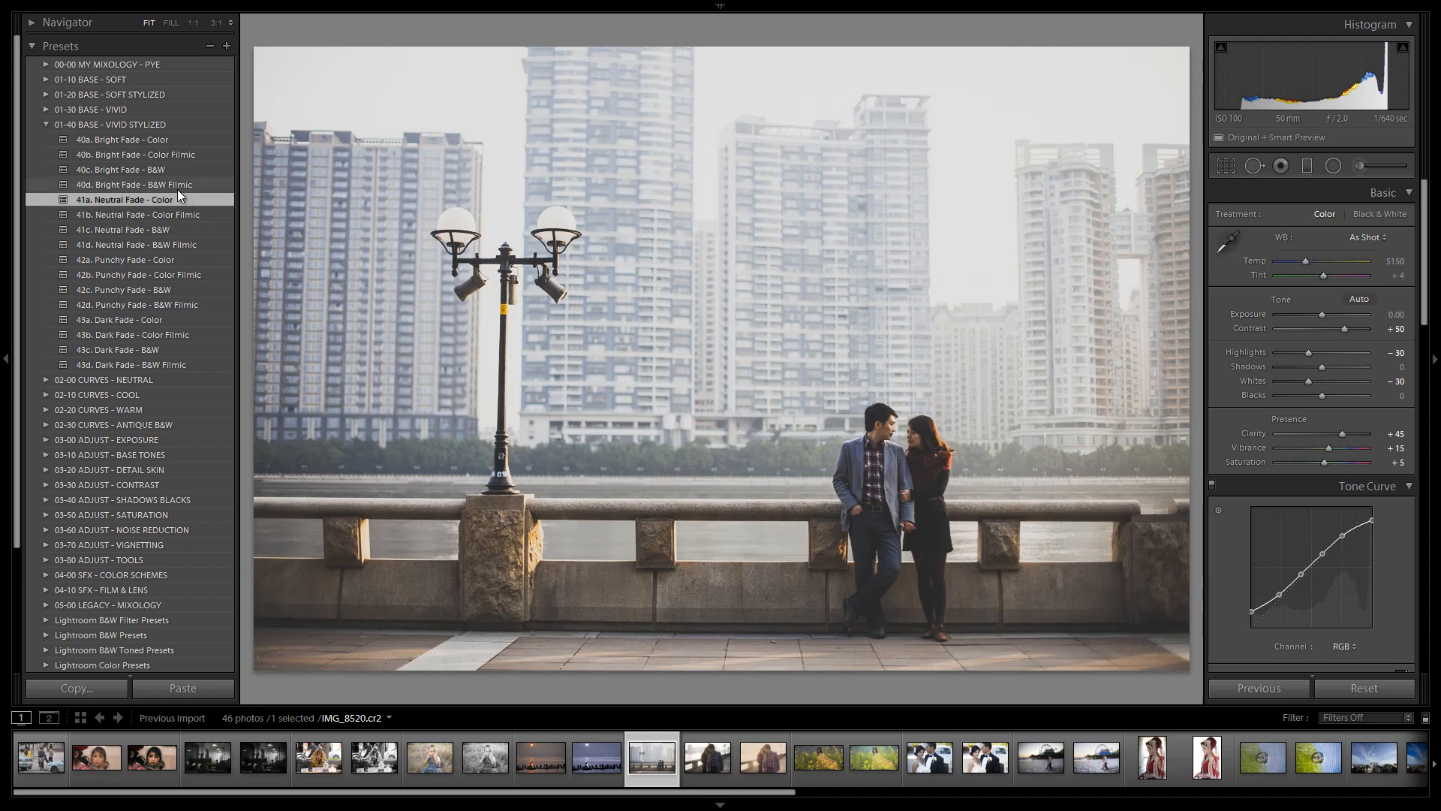
pyautogui.click(167, 139)
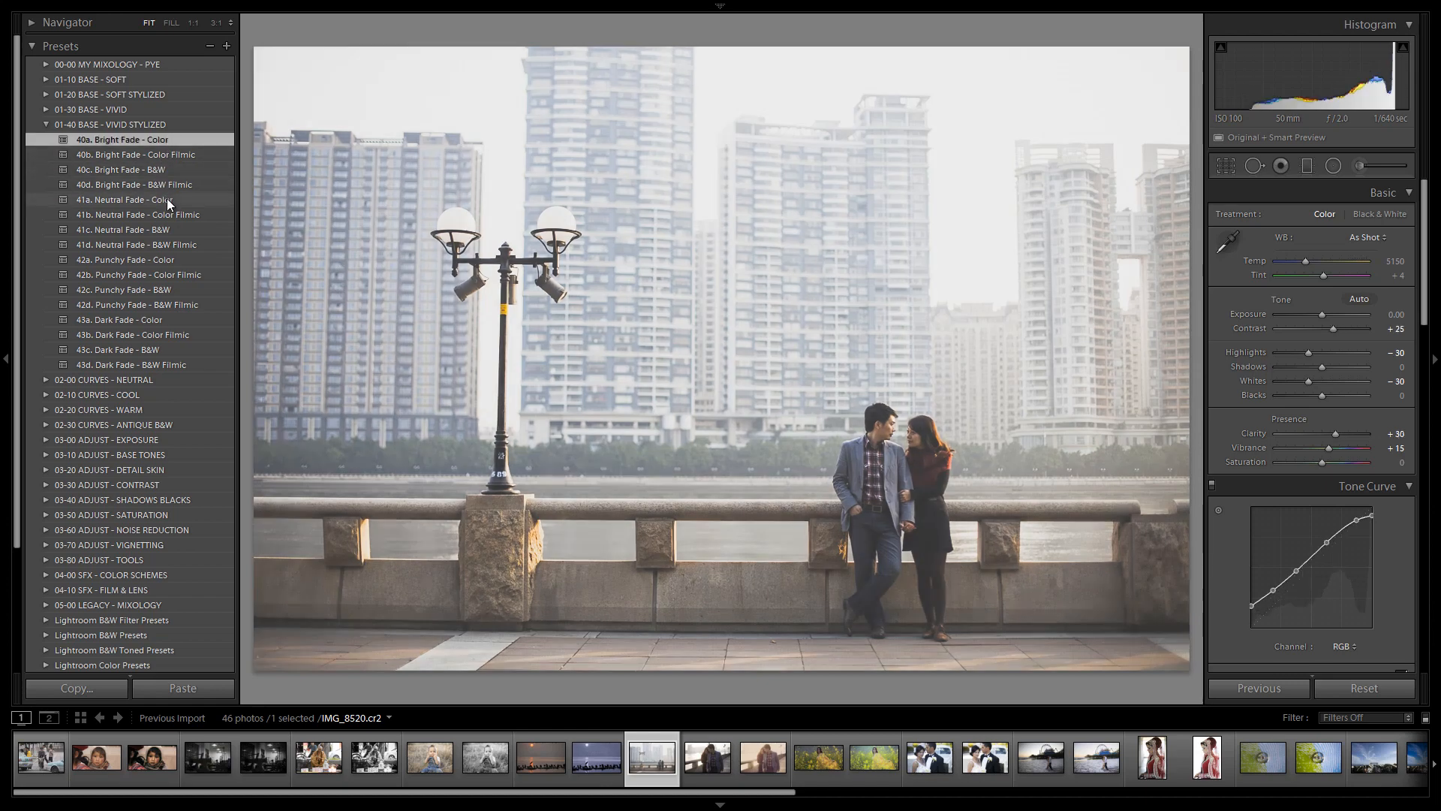
pyautogui.click(172, 321)
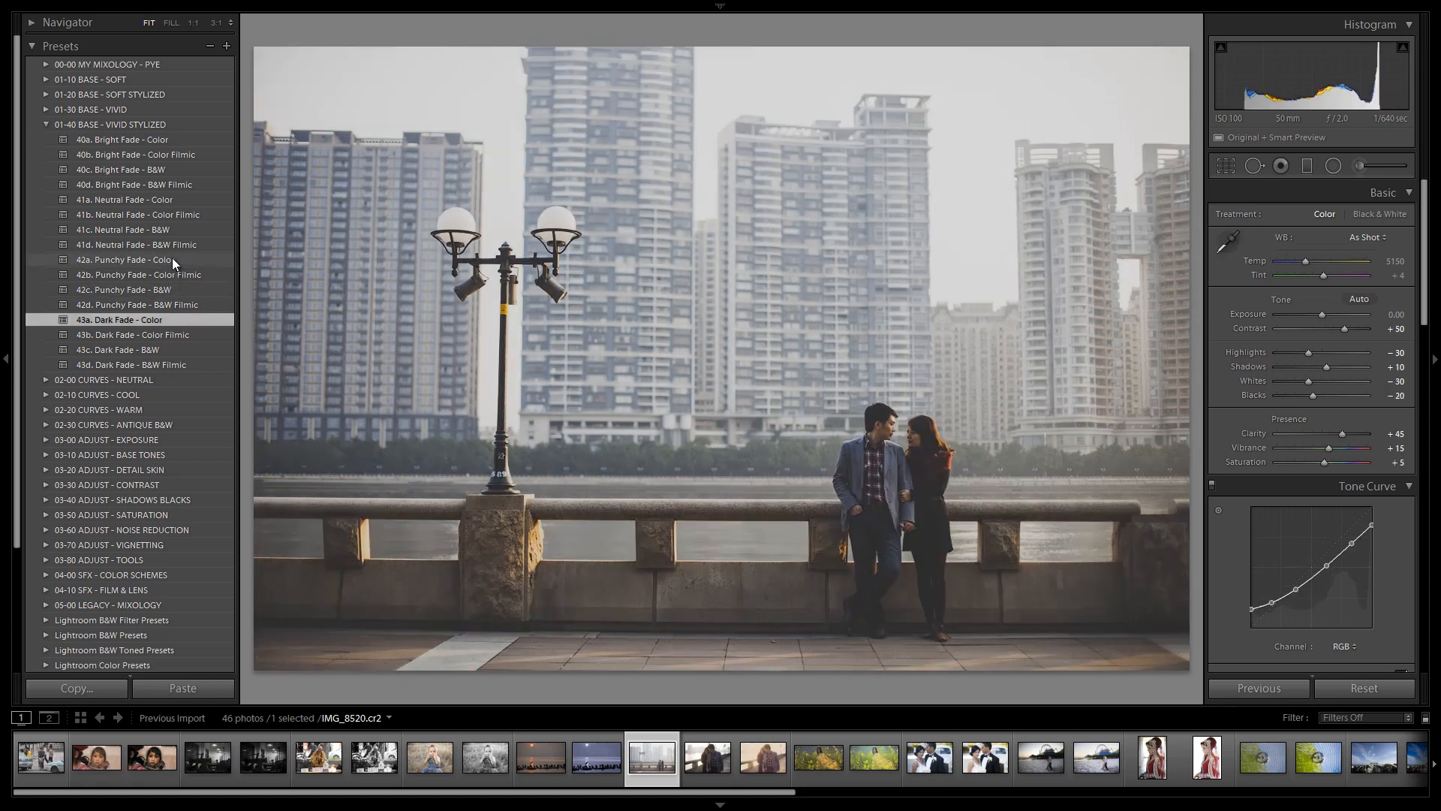
pyautogui.click(177, 198)
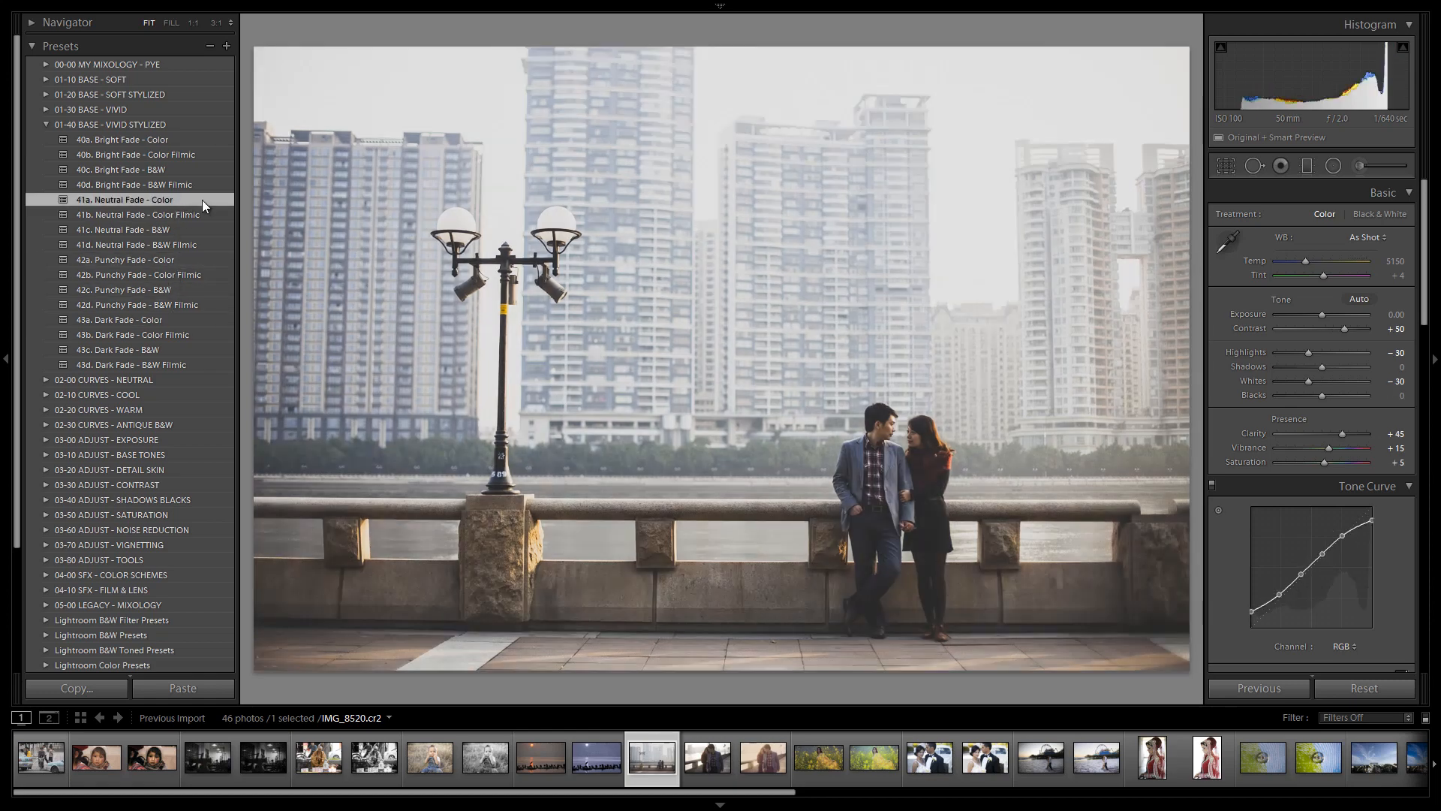
# Apply the 43a. Dark Fade - Color preset and raise Exposure to +0.77
pyautogui.moveTo(1321, 313); pyautogui.dragTo(1324, 314)
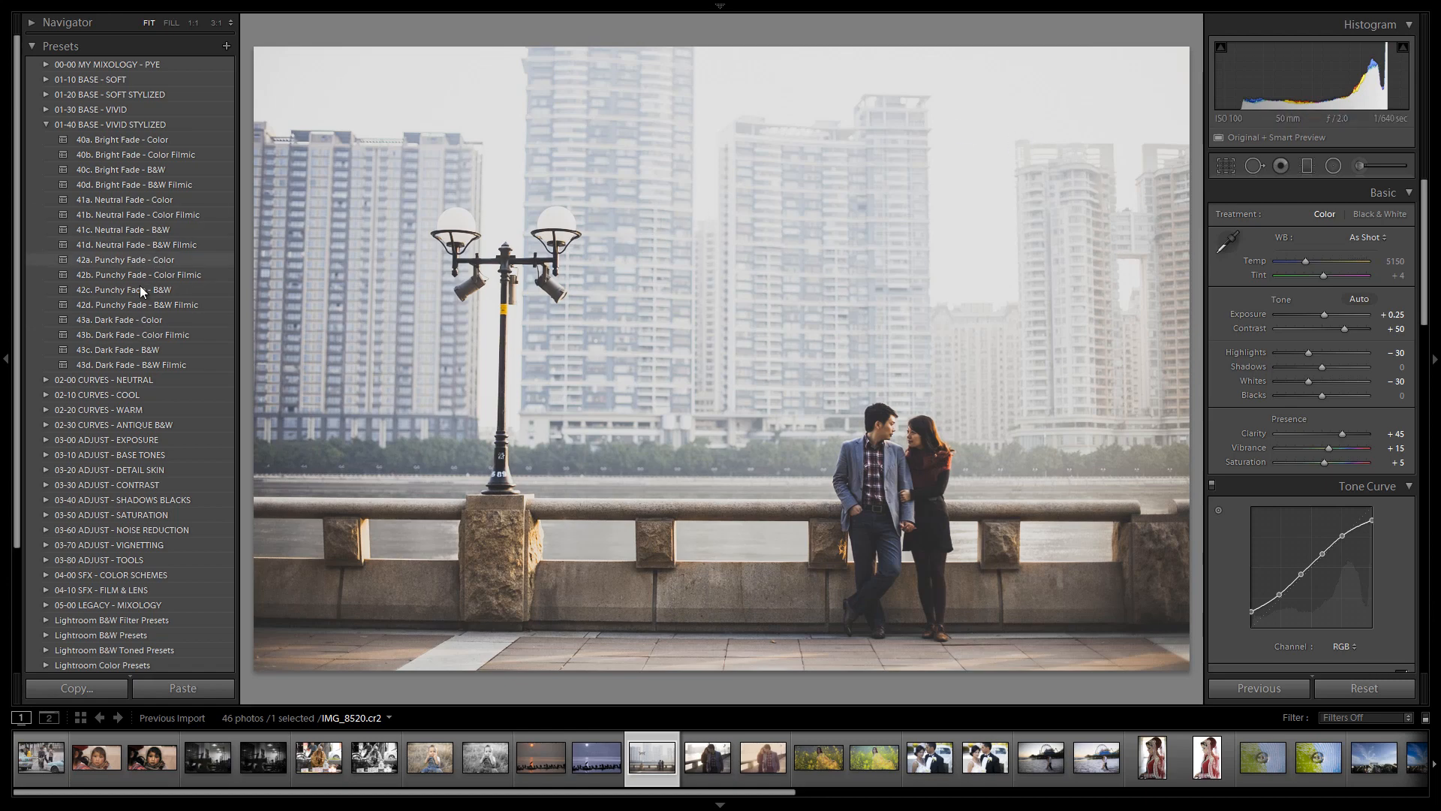
pyautogui.click(134, 318)
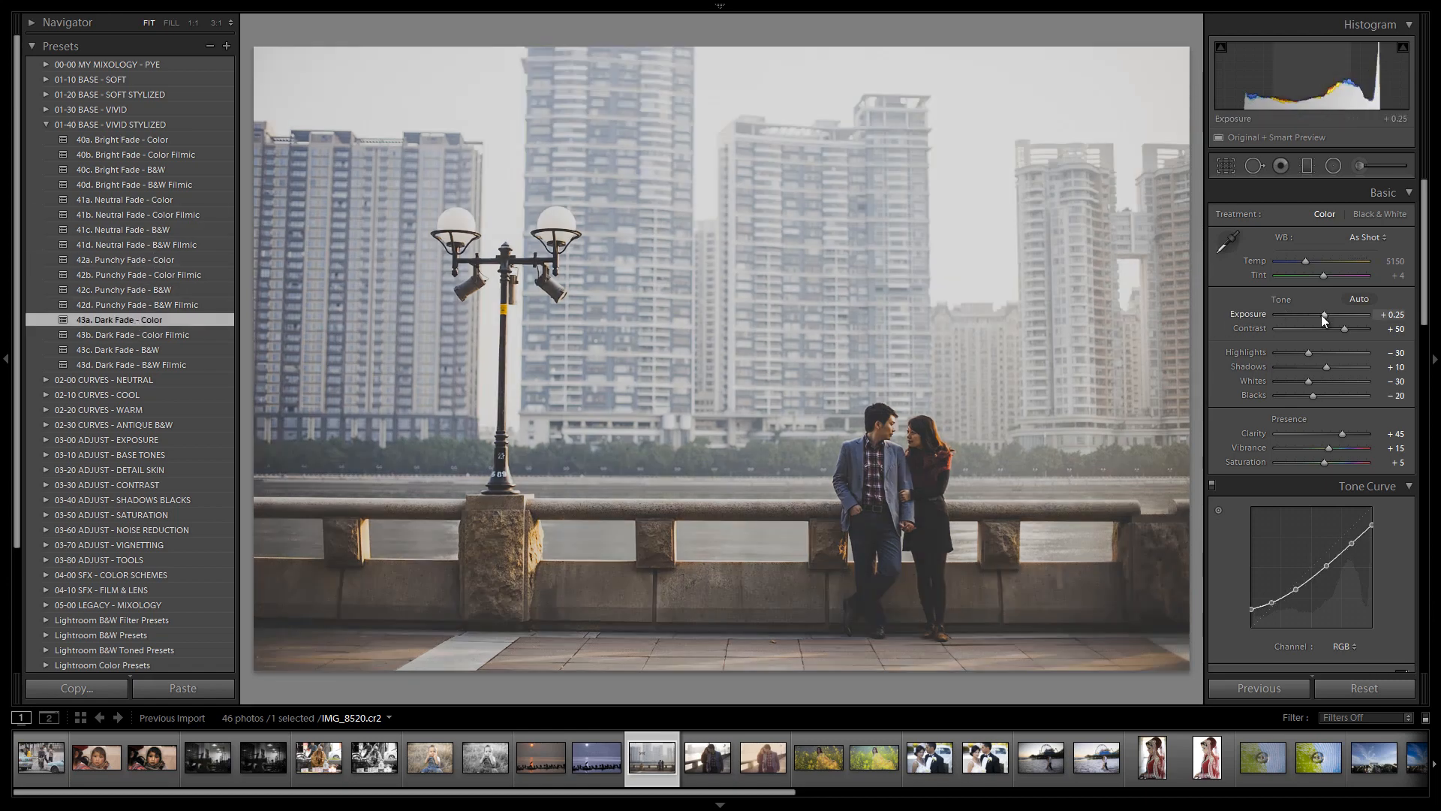
pyautogui.moveTo(1323, 314); pyautogui.dragTo(1326, 315)
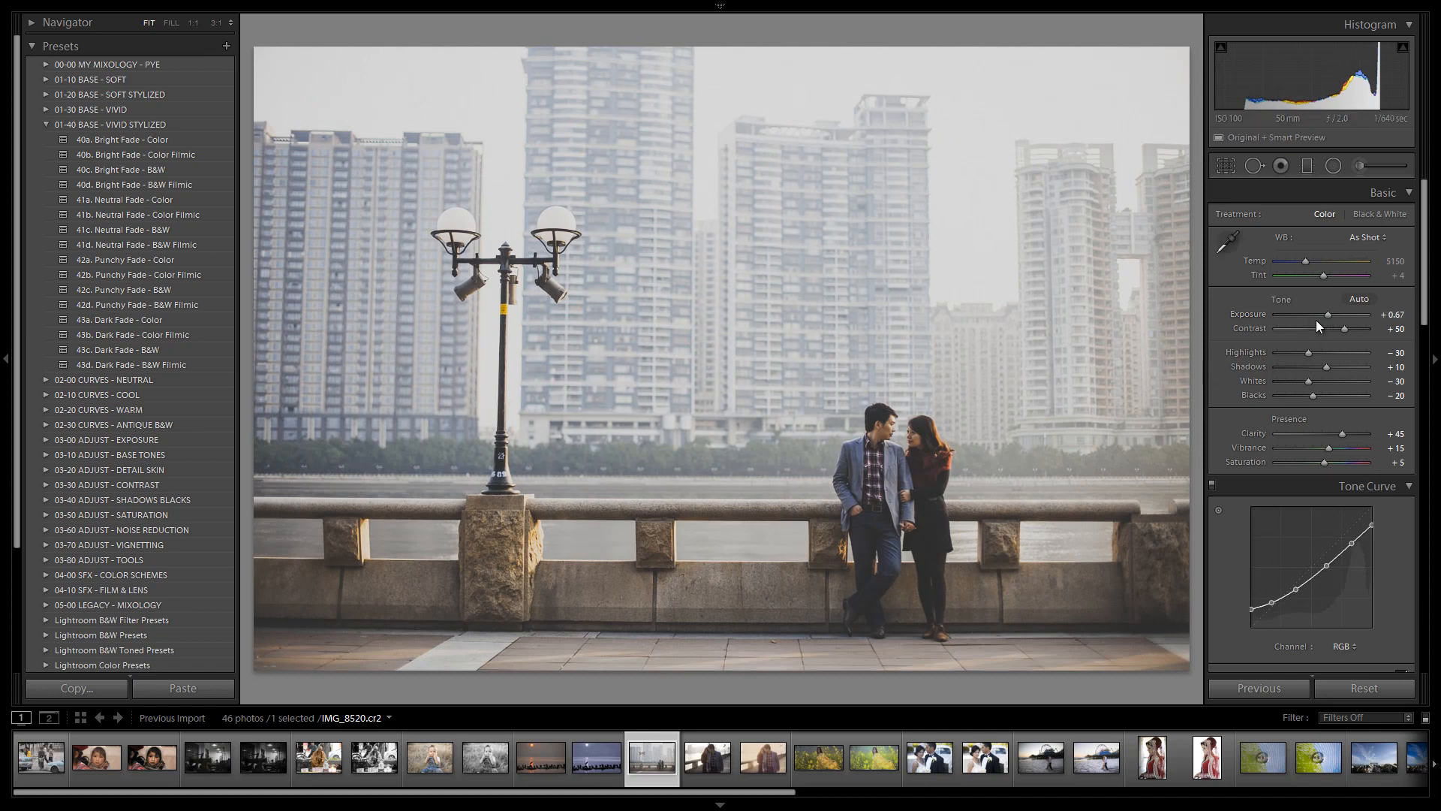
pyautogui.press('Up')
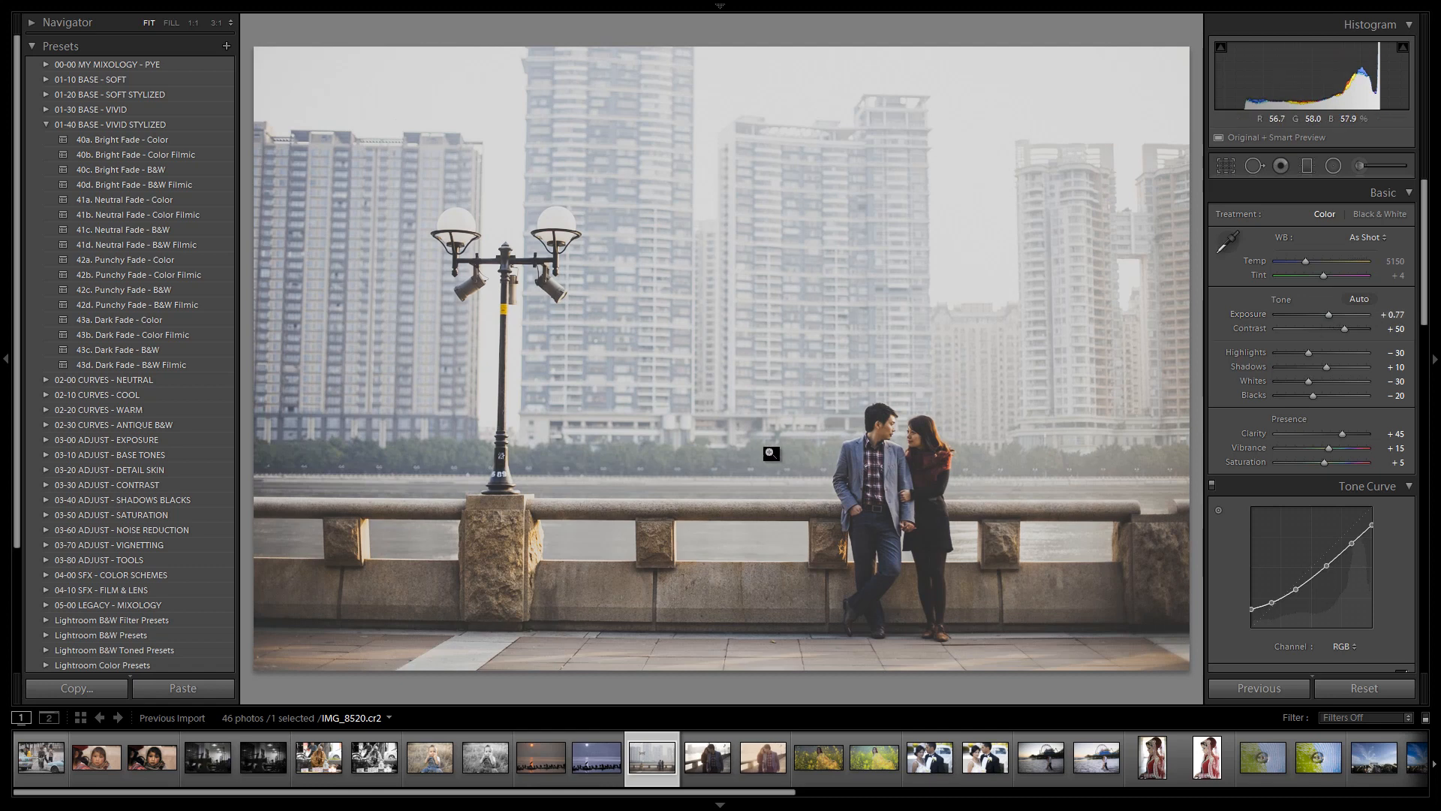
# Apply the 15a. Dark Wash - Teal preset from the 02-10 CURVES - COOL folder
pyautogui.click(45, 124)
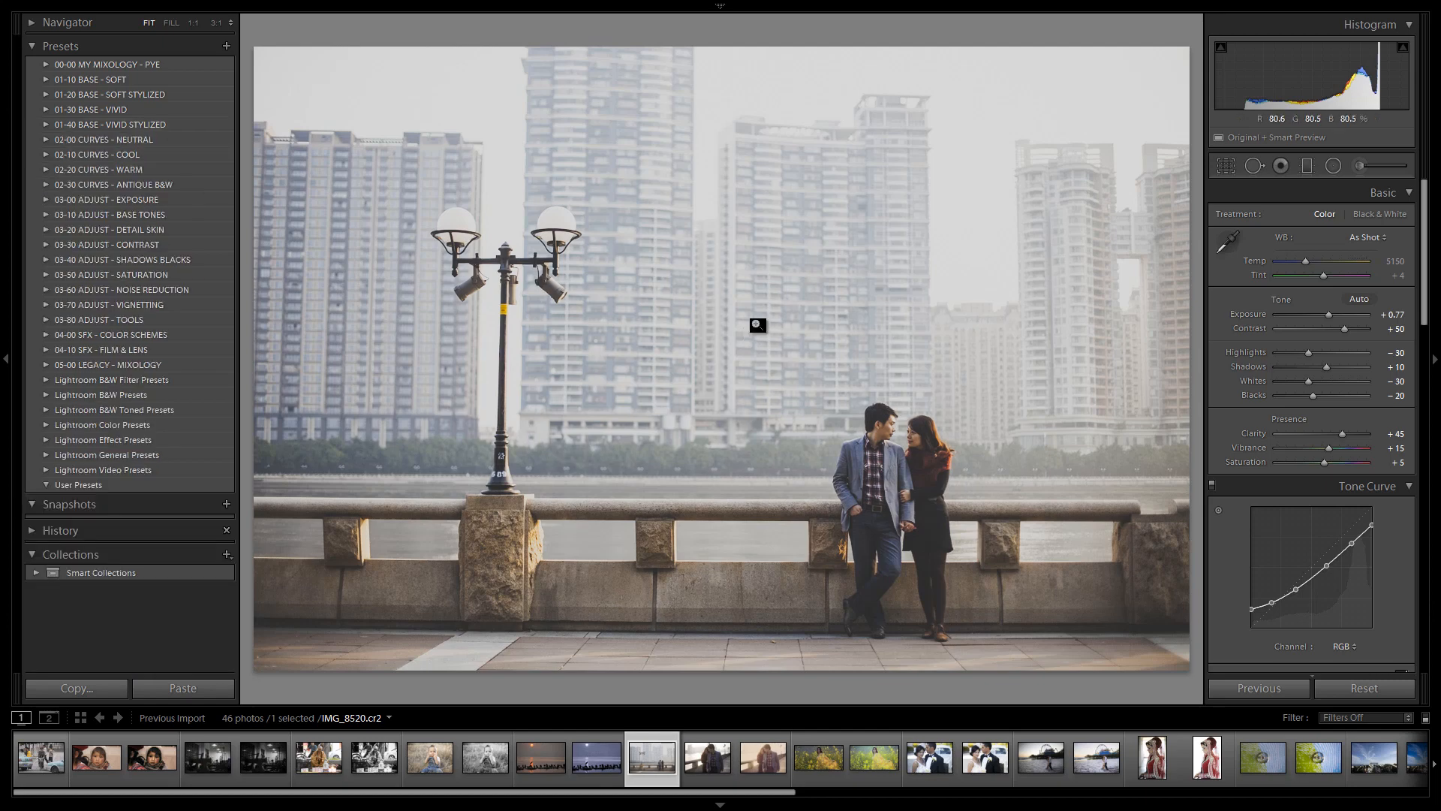
pyautogui.click(45, 125)
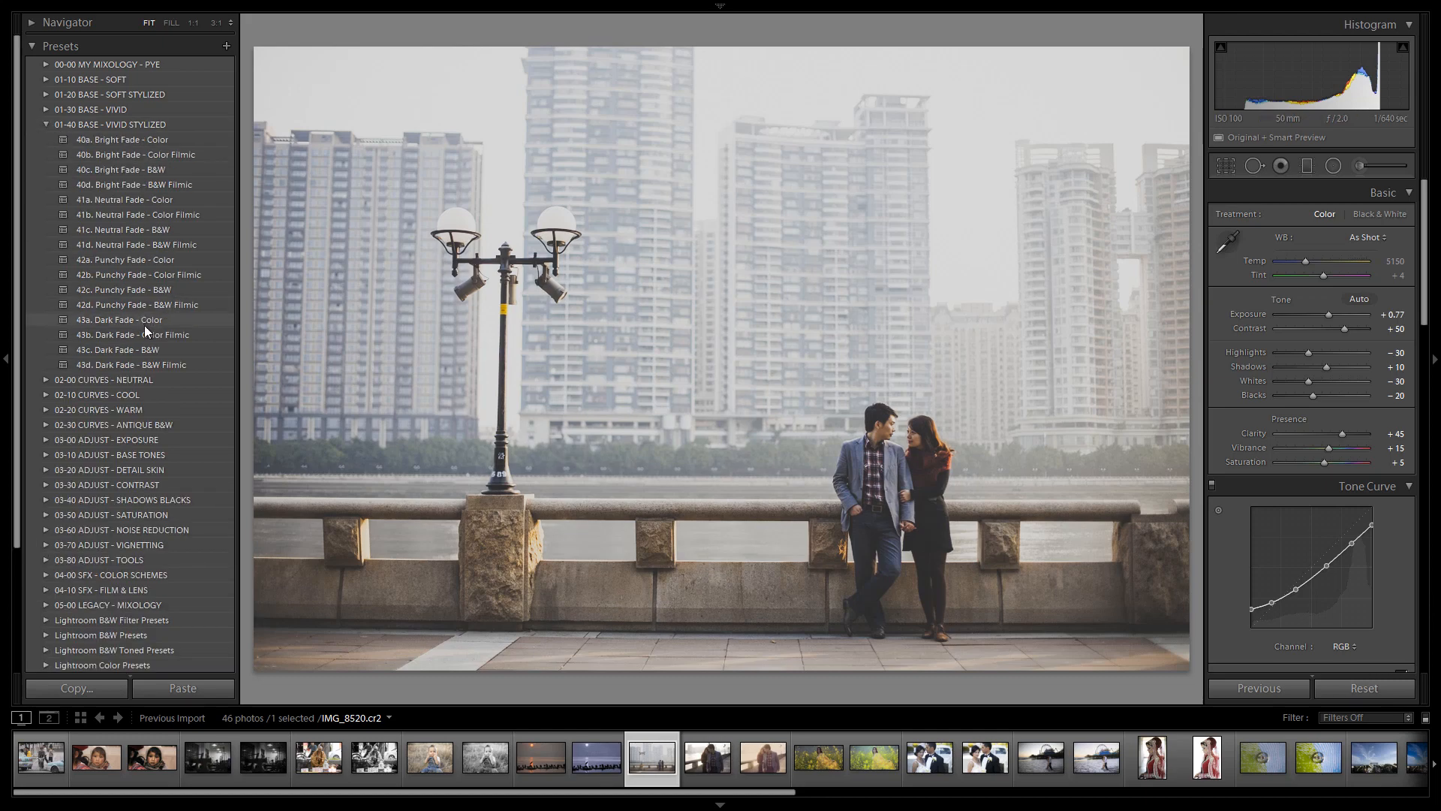
pyautogui.click(46, 125)
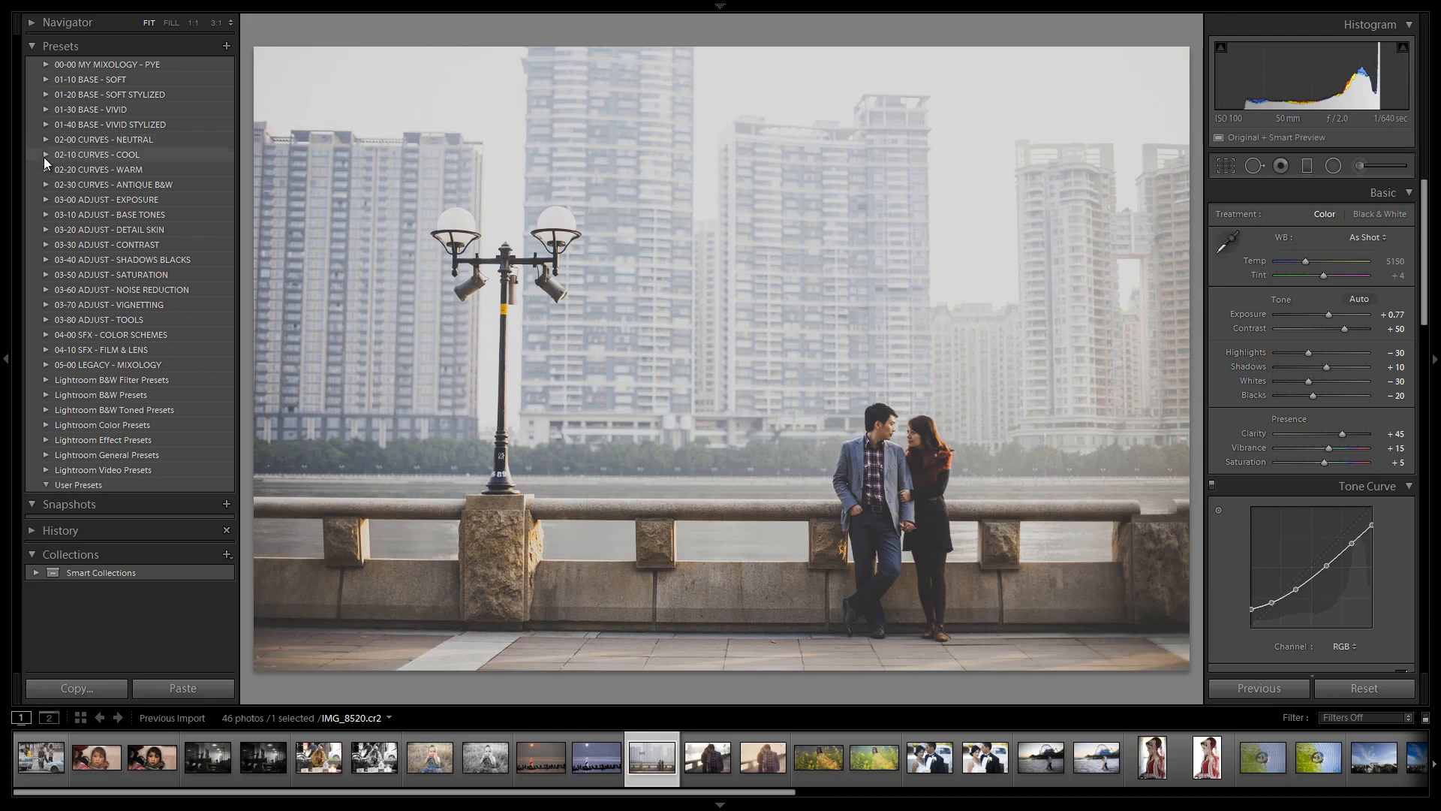
pyautogui.click(45, 155)
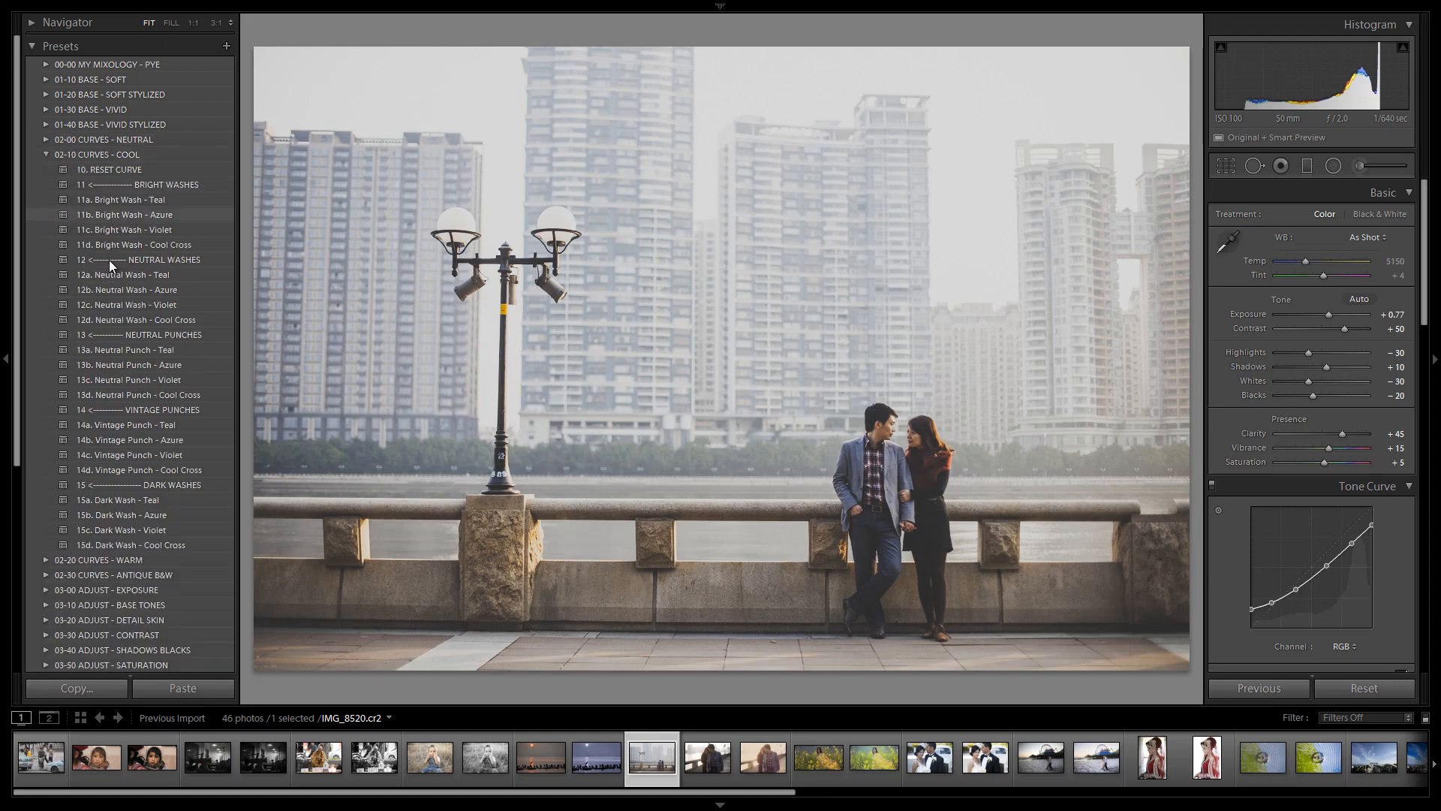
pyautogui.click(164, 498)
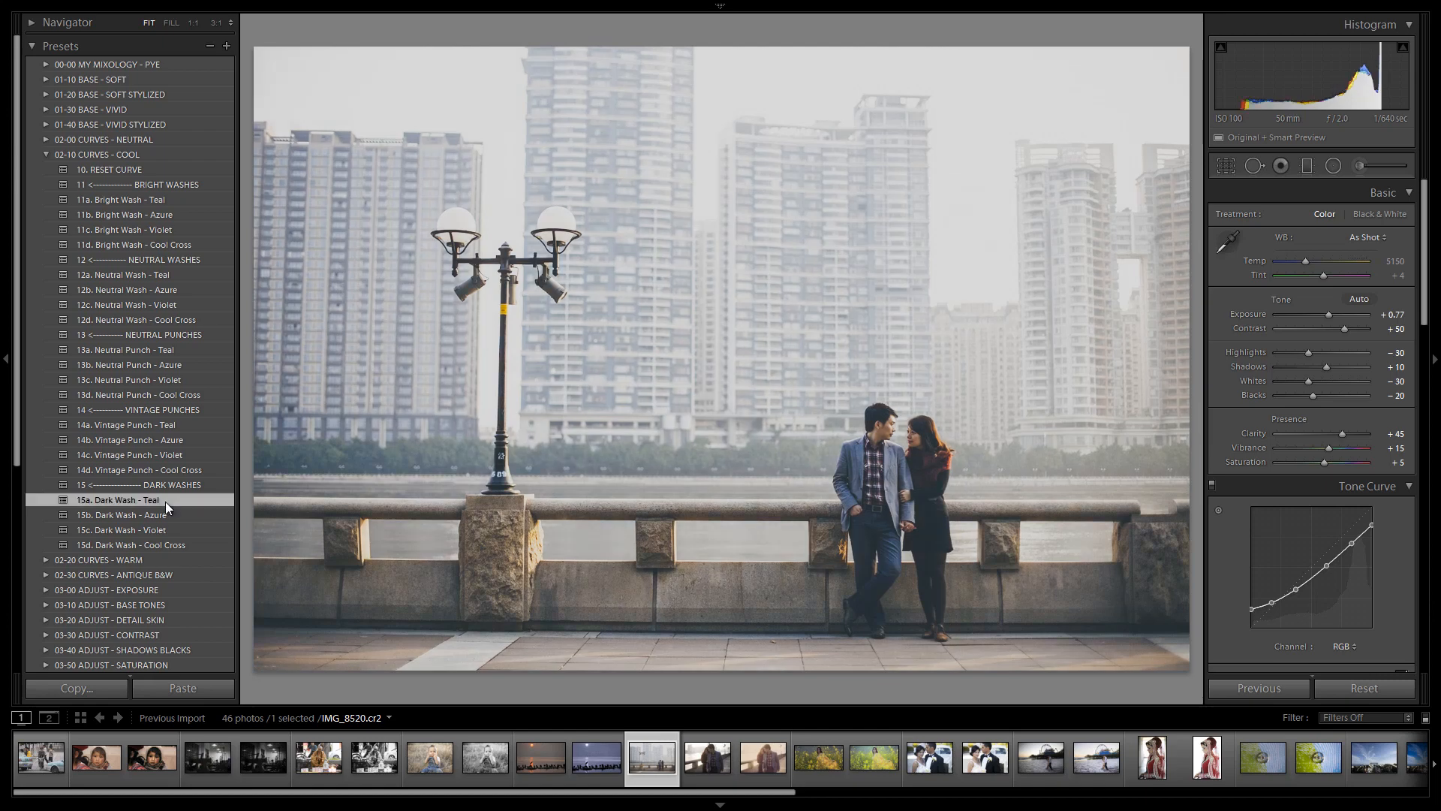
# Apply the 36. Contrast Boost - Light preset from the 03-30 ADJUST - CONTRAST folder
pyautogui.click(46, 155)
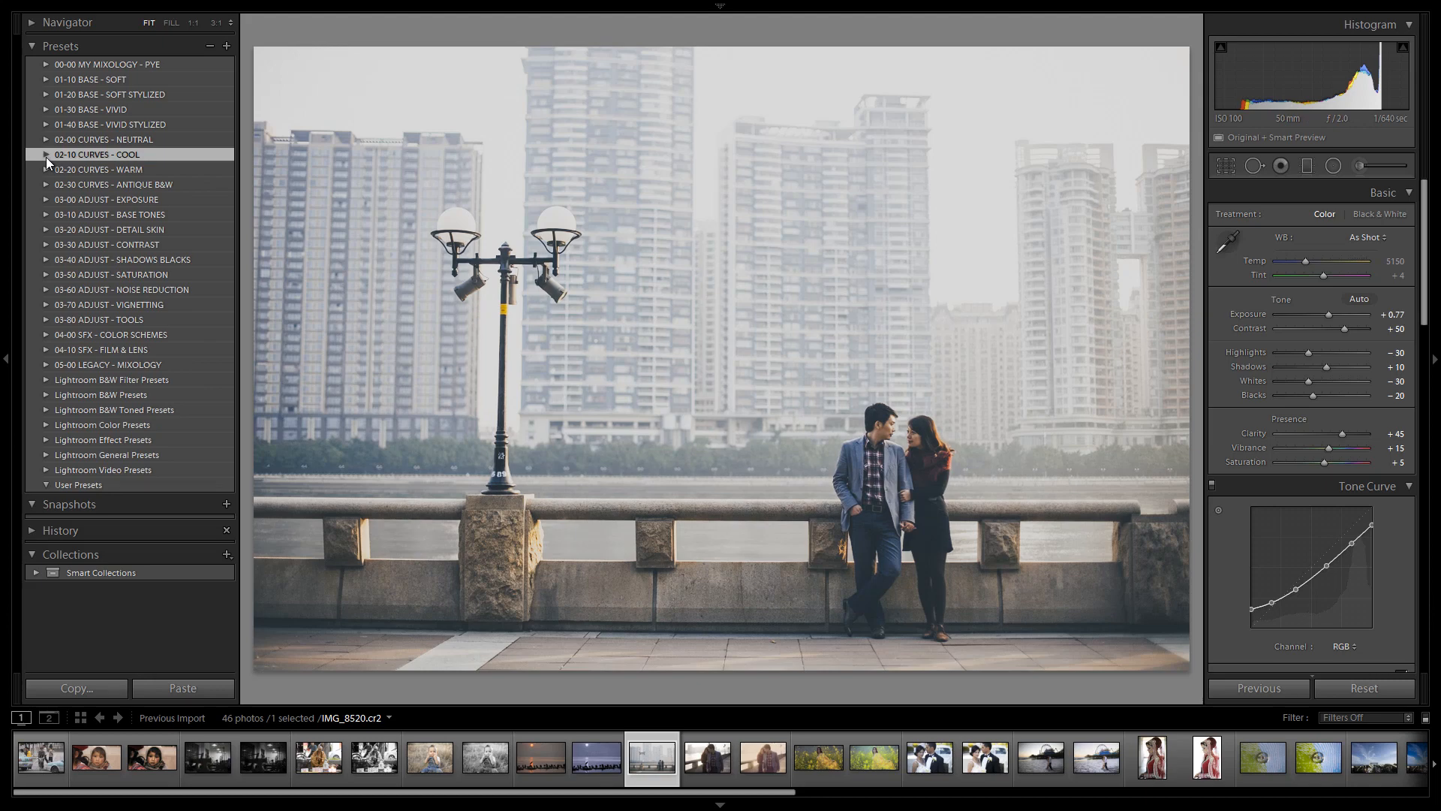
pyautogui.click(46, 244)
pyautogui.click(114, 335)
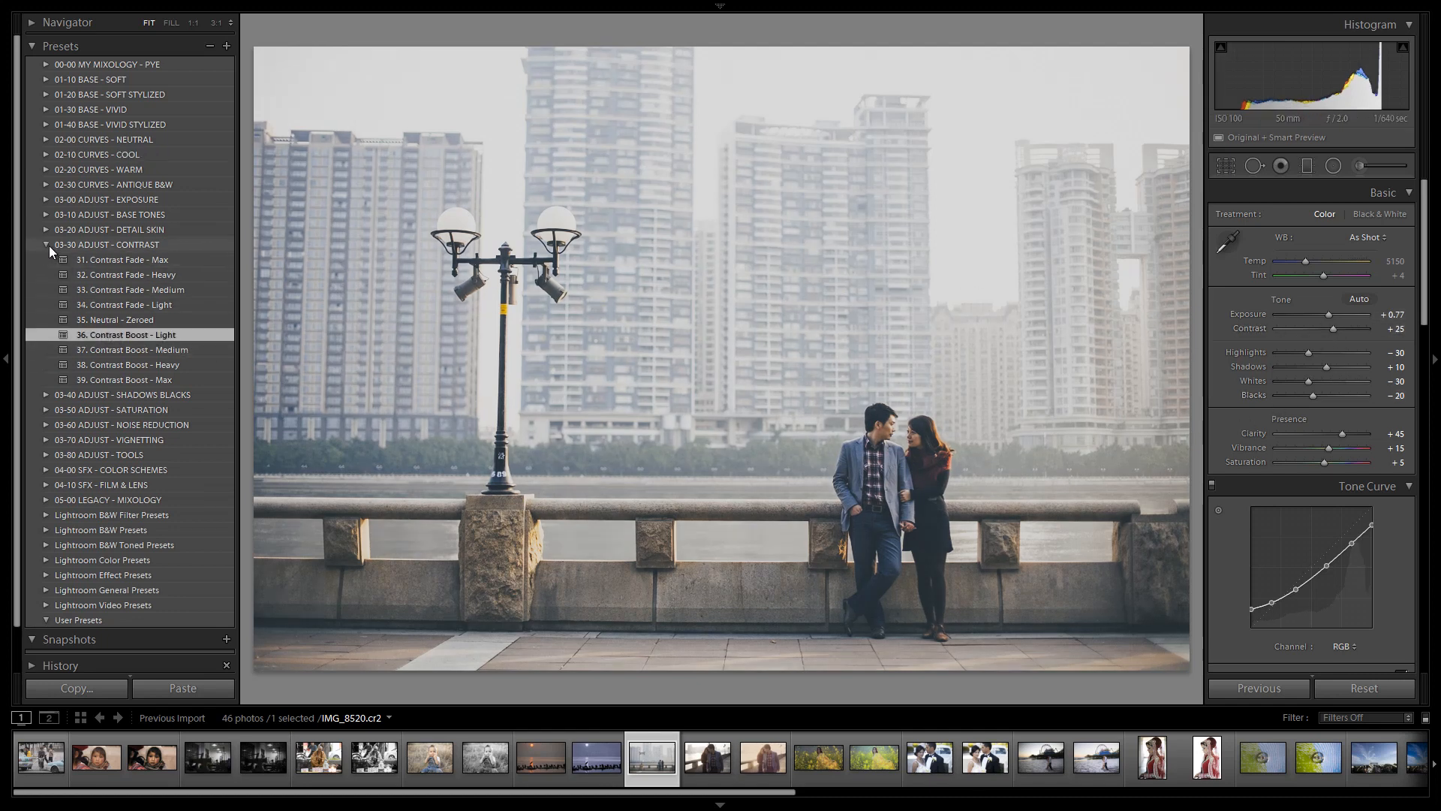
pyautogui.click(137, 347)
pyautogui.click(141, 334)
pyautogui.click(45, 244)
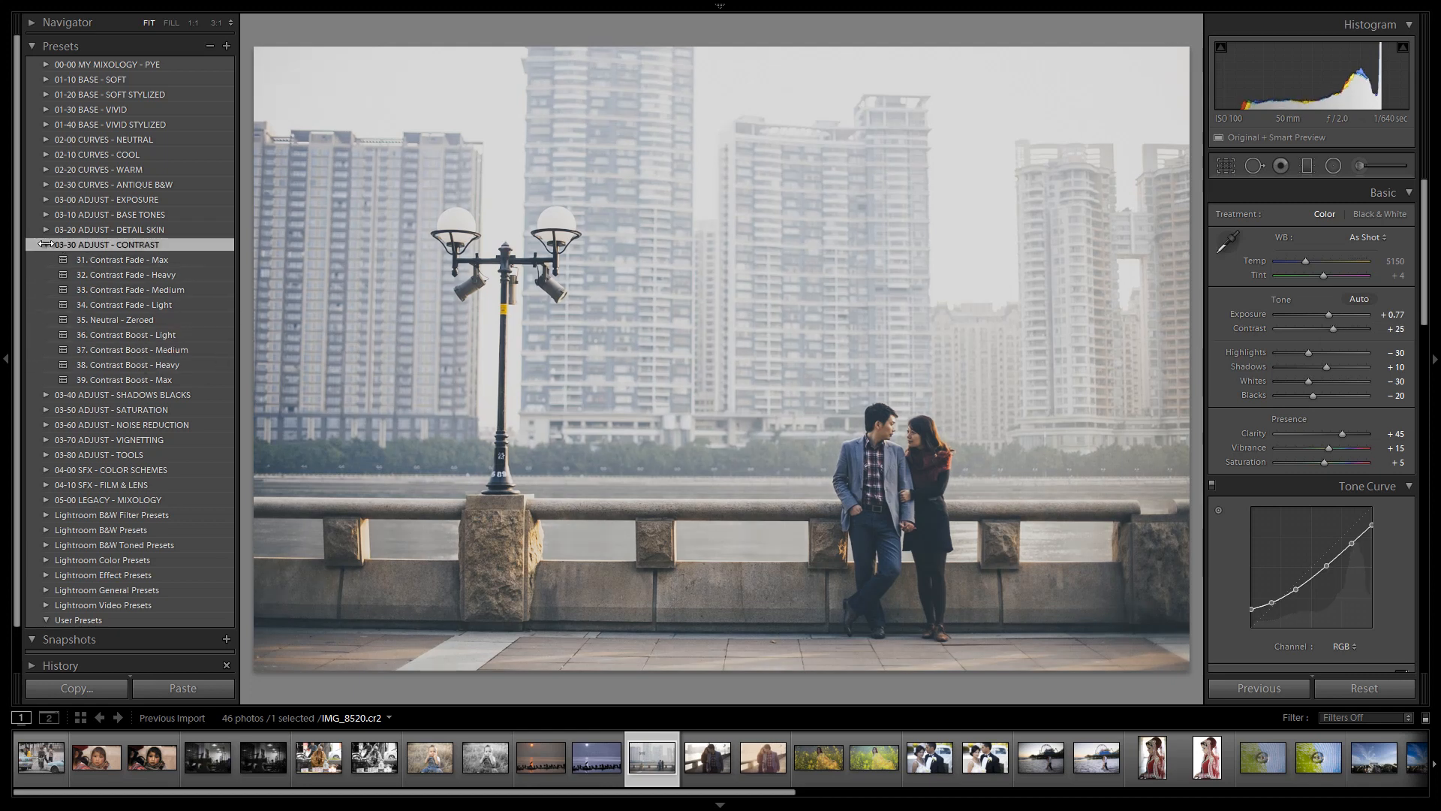
pyautogui.click(45, 244)
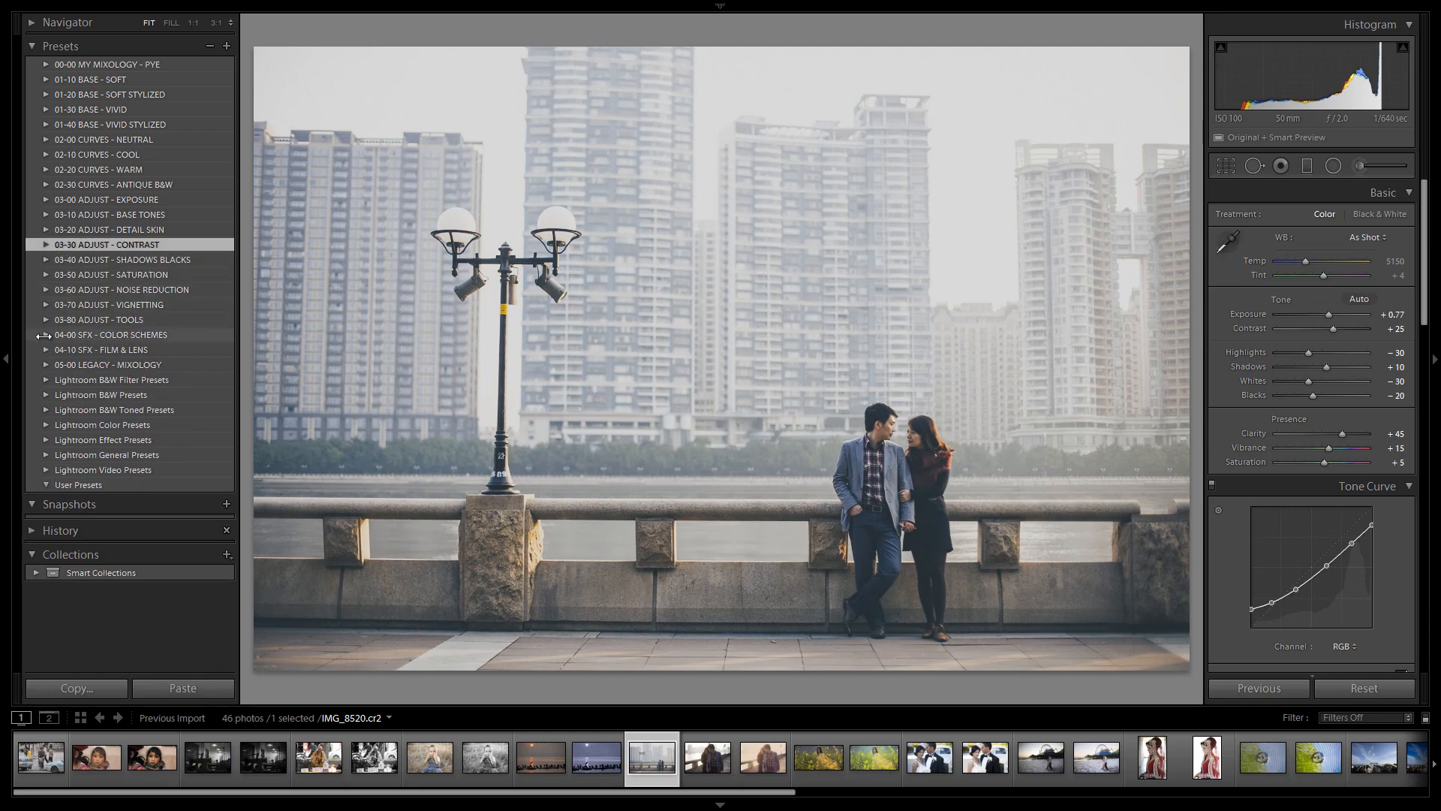
# Apply the 02j. Green/Yellow color scheme preset from 04-00 SFX - COLOR SCHEMES and set Tint to +25
pyautogui.click(44, 335)
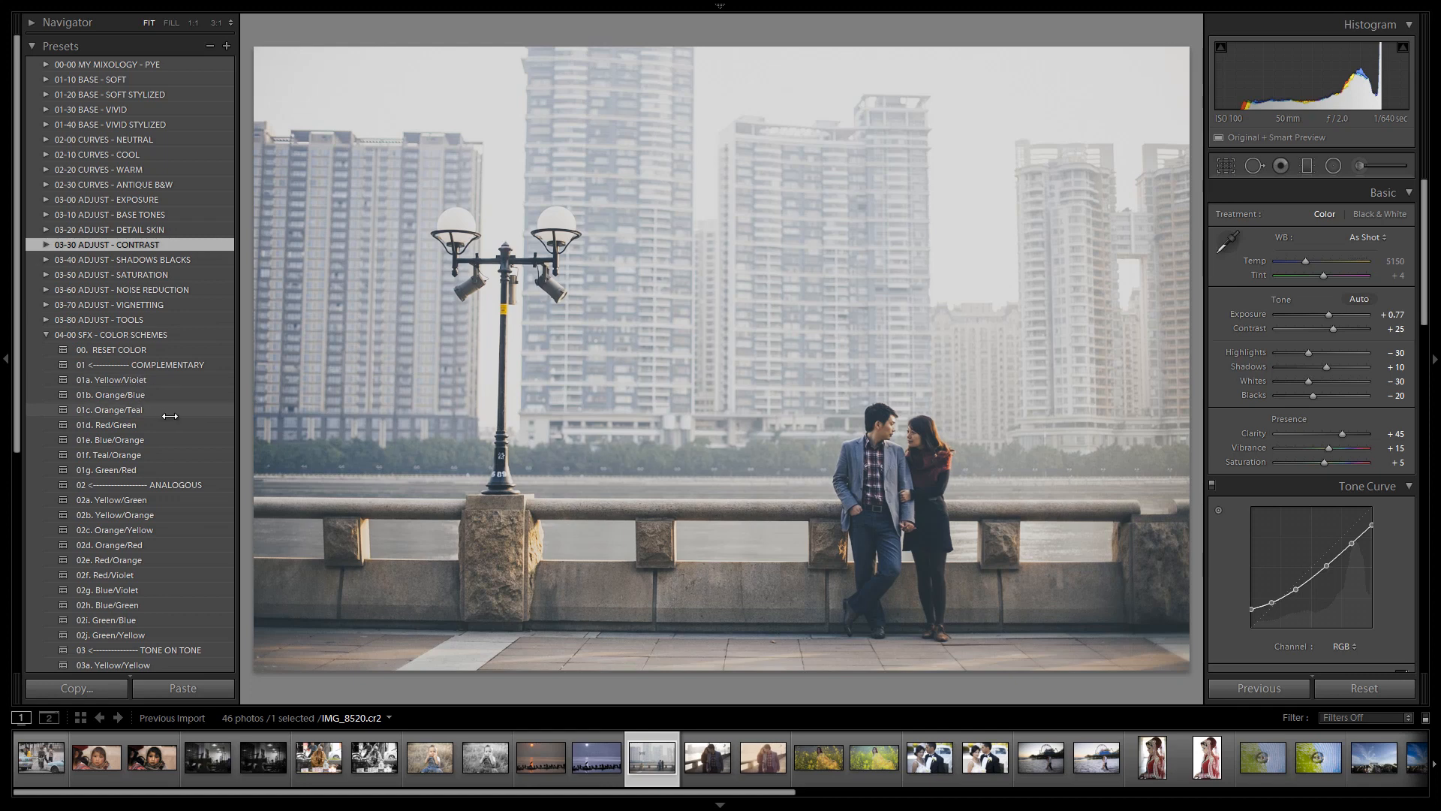
pyautogui.click(150, 634)
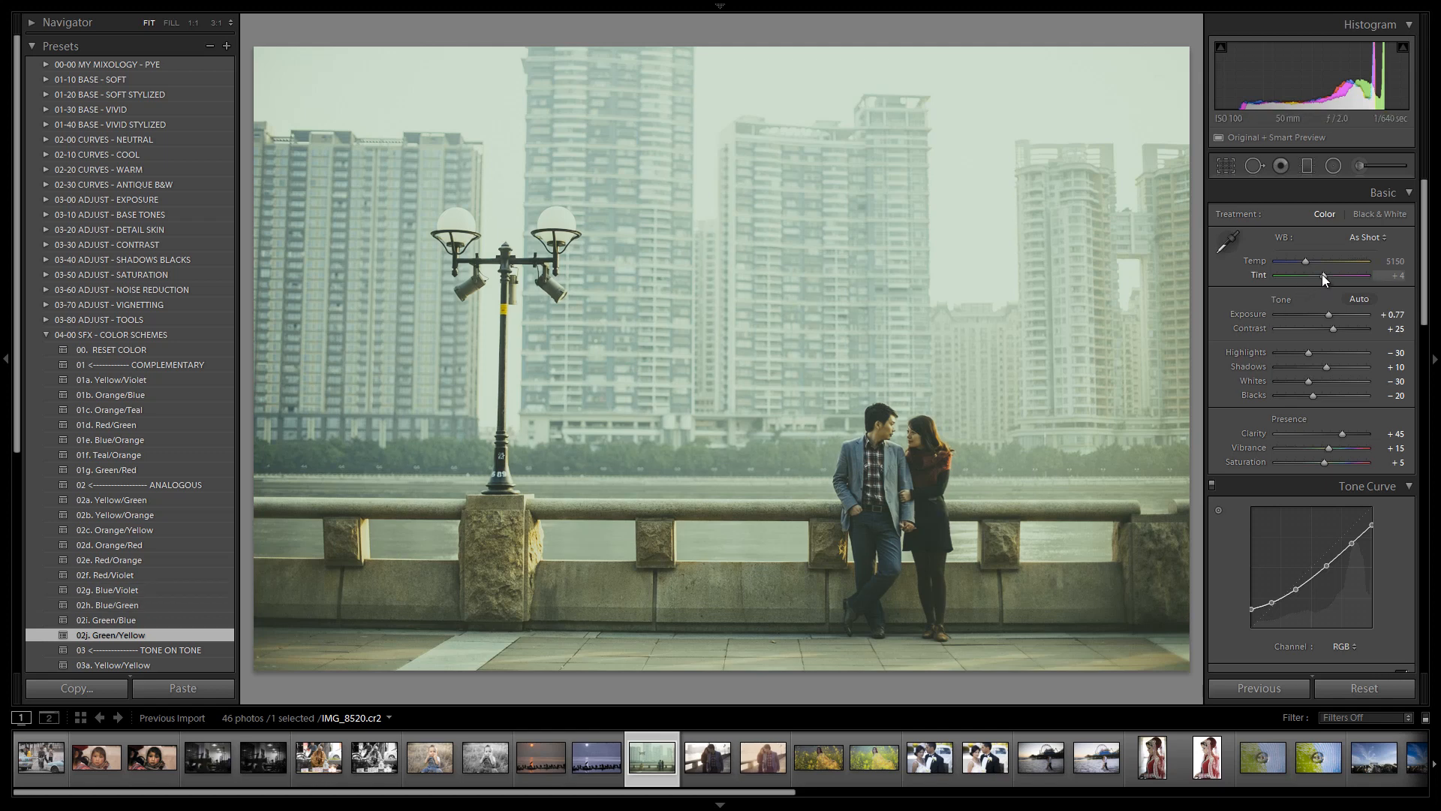
pyautogui.moveTo(1321, 273); pyautogui.dragTo(1327, 281)
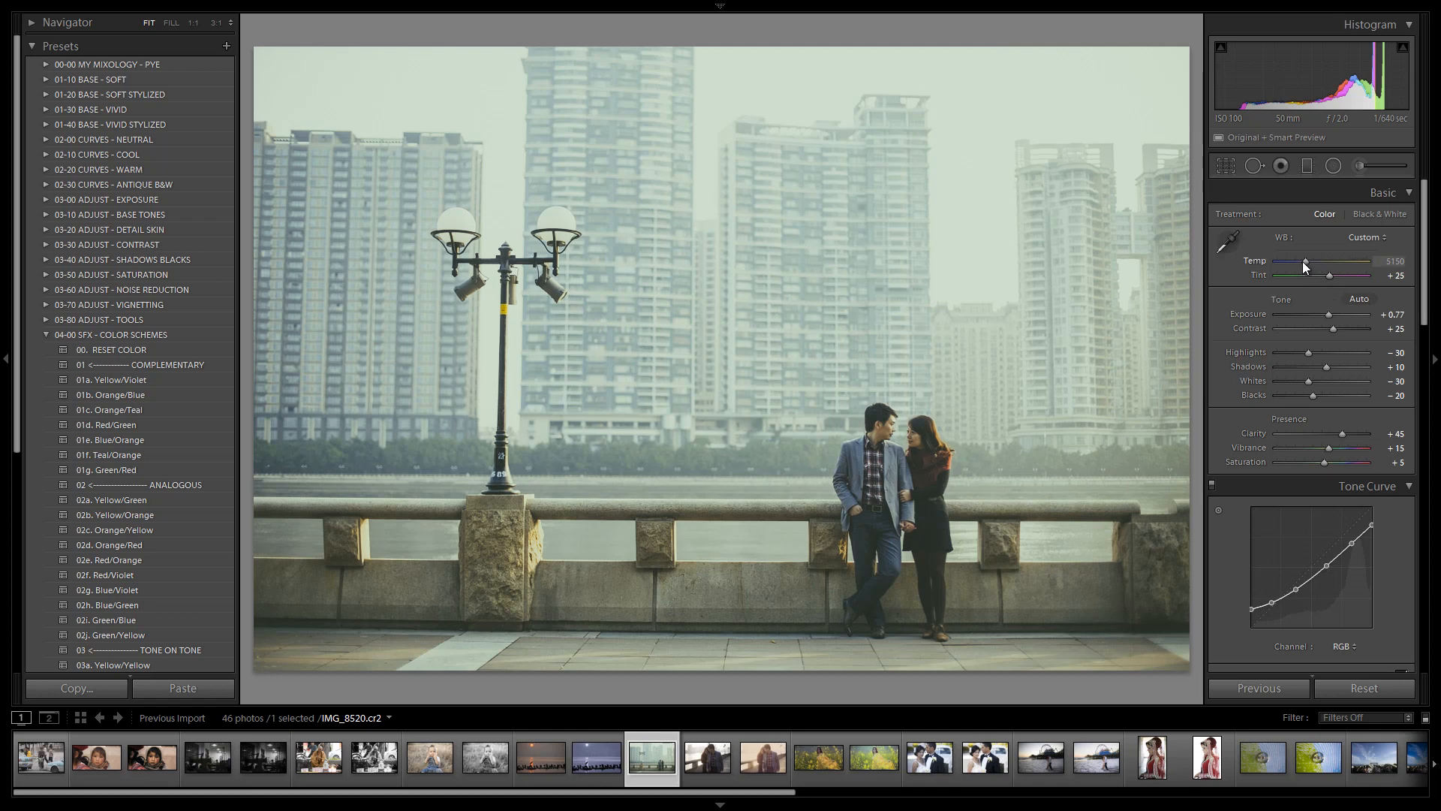
# Lower the white balance Temp to 4750 and raise Exposure to +0.92
pyautogui.moveTo(1304, 261); pyautogui.dragTo(1299, 260)
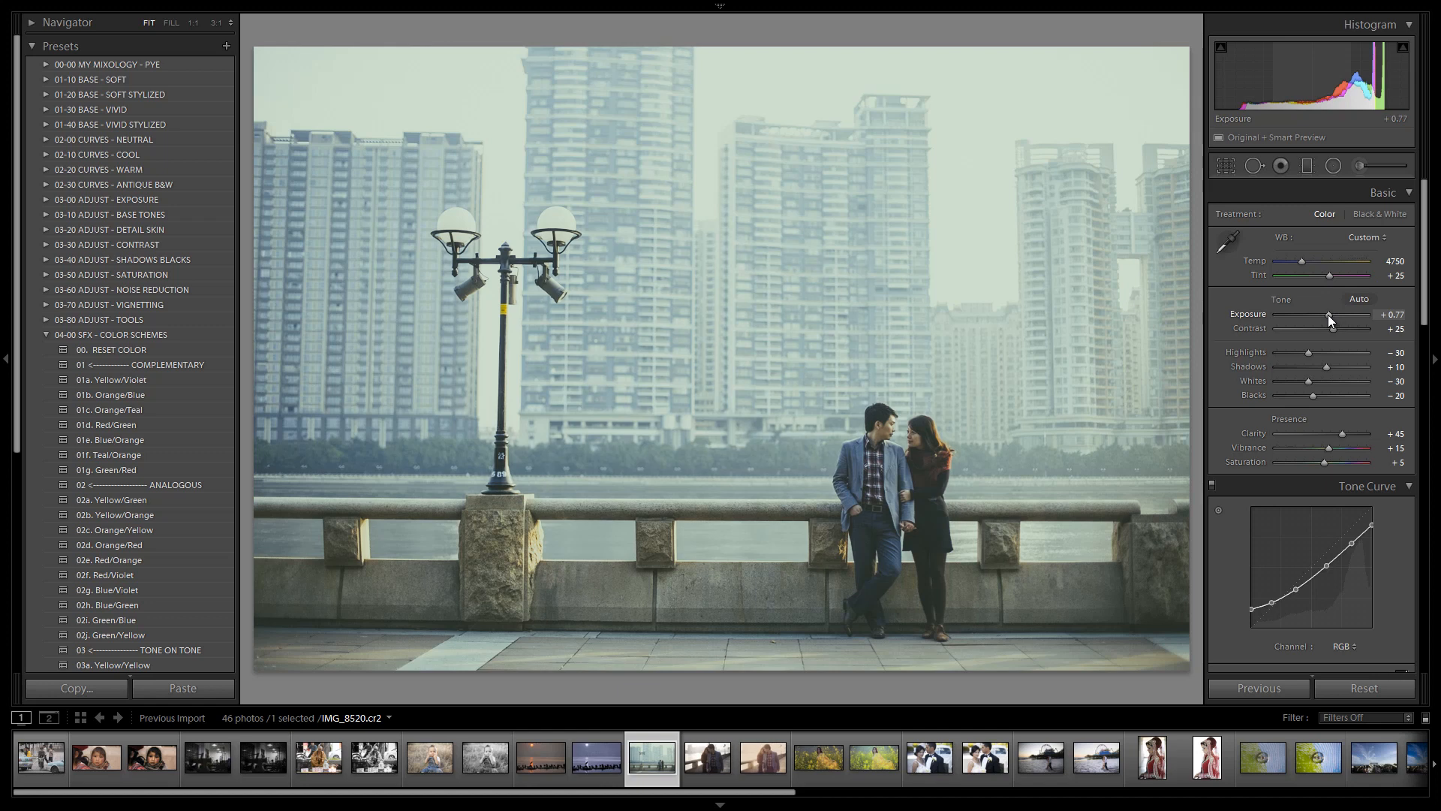
pyautogui.moveTo(1327, 313); pyautogui.dragTo(1330, 314)
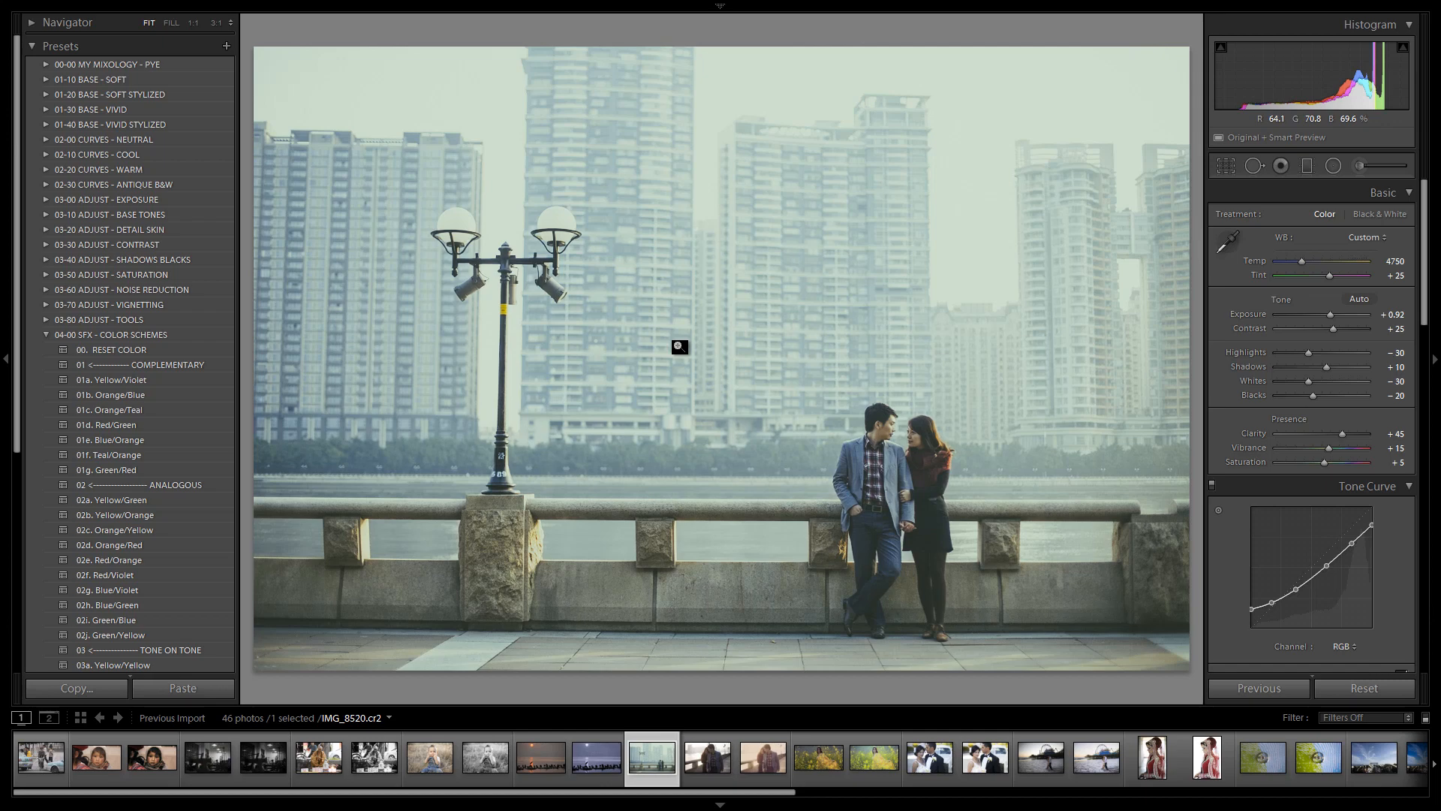
# Toggle the before and after view to compare the edited photo with the original
pyautogui.press('\\')
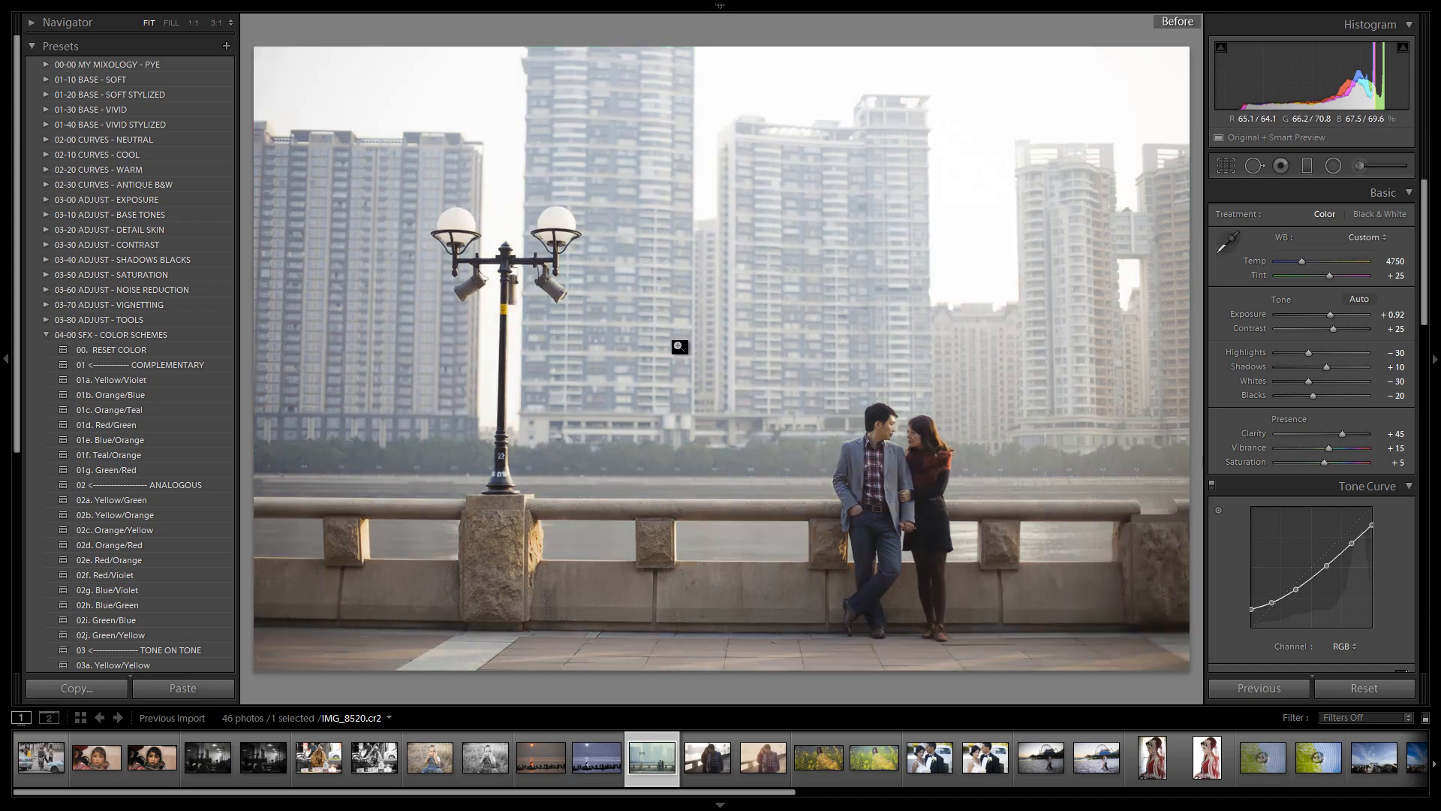
pyautogui.press('\\')
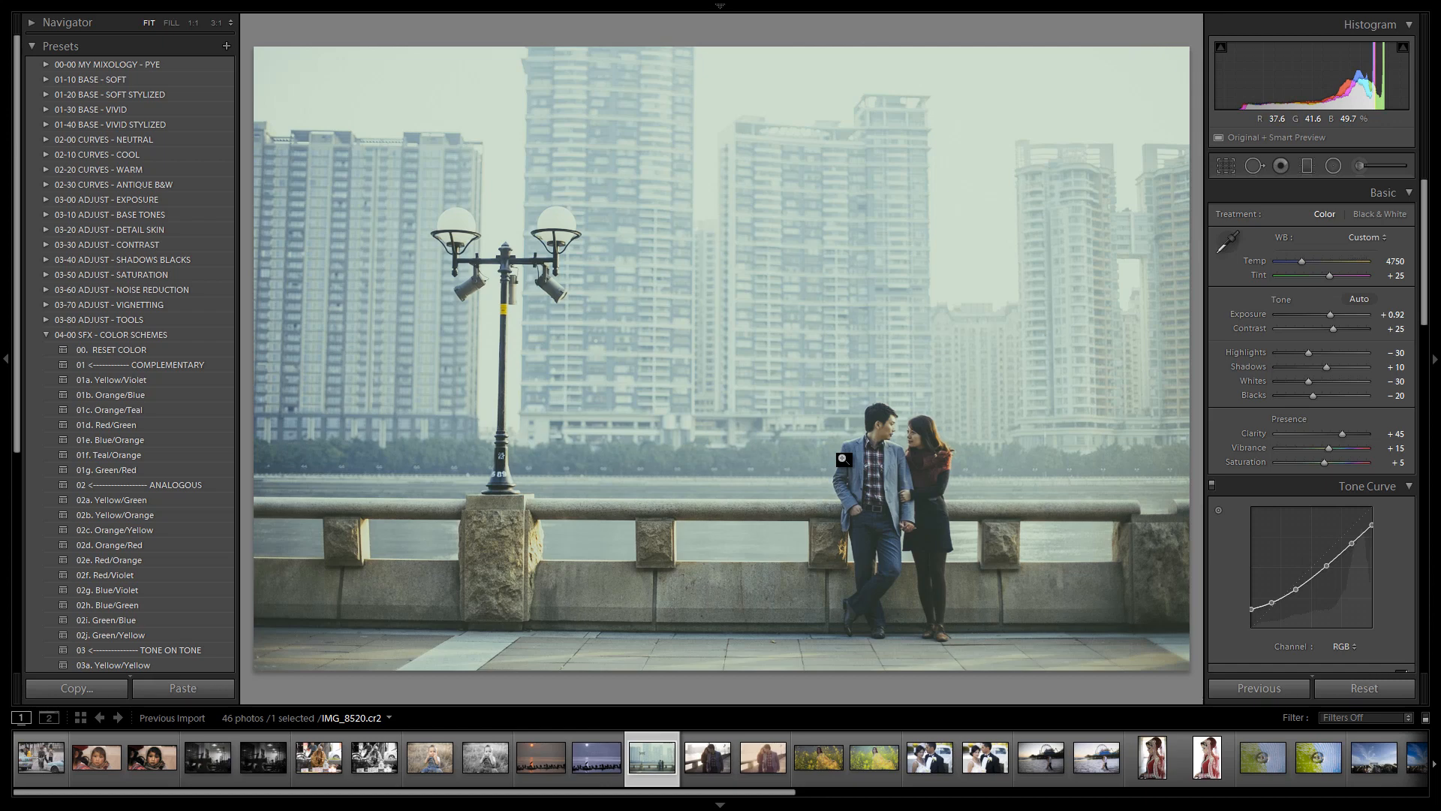
pyautogui.press('\\')
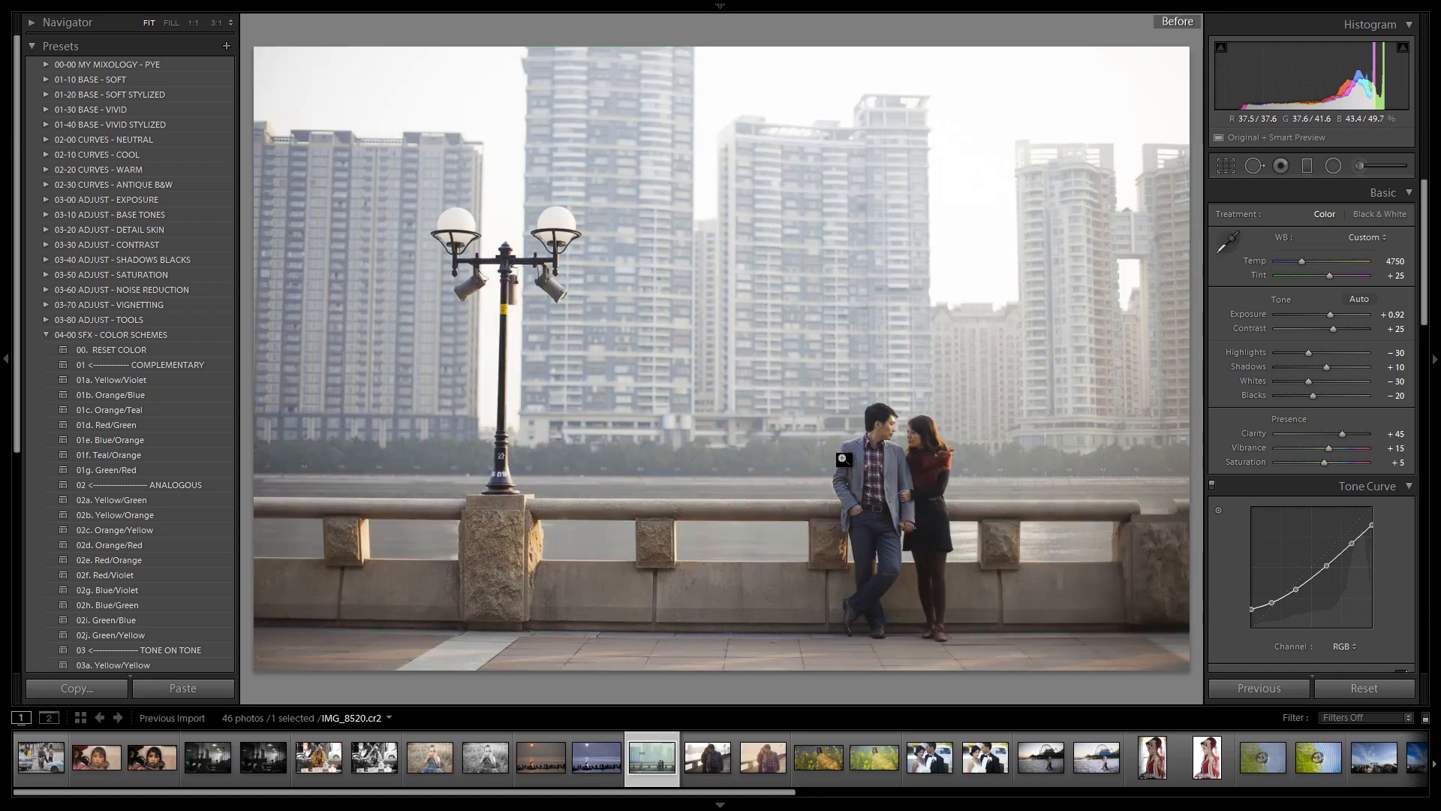
pyautogui.press('\\')
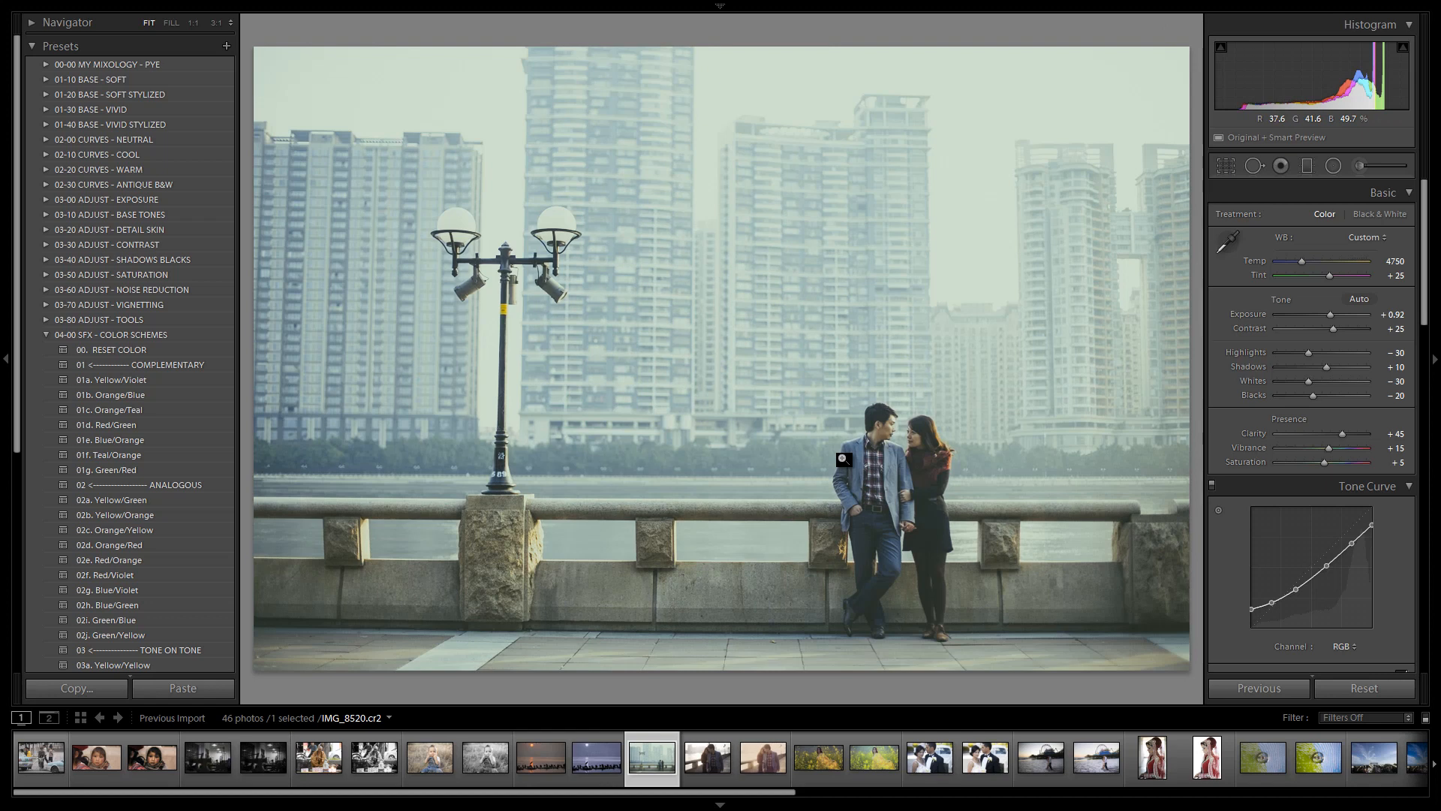
# Create a virtual copy of the photo and reset its white balance to As Shot
pyautogui.hotkey('ctrl', "'")
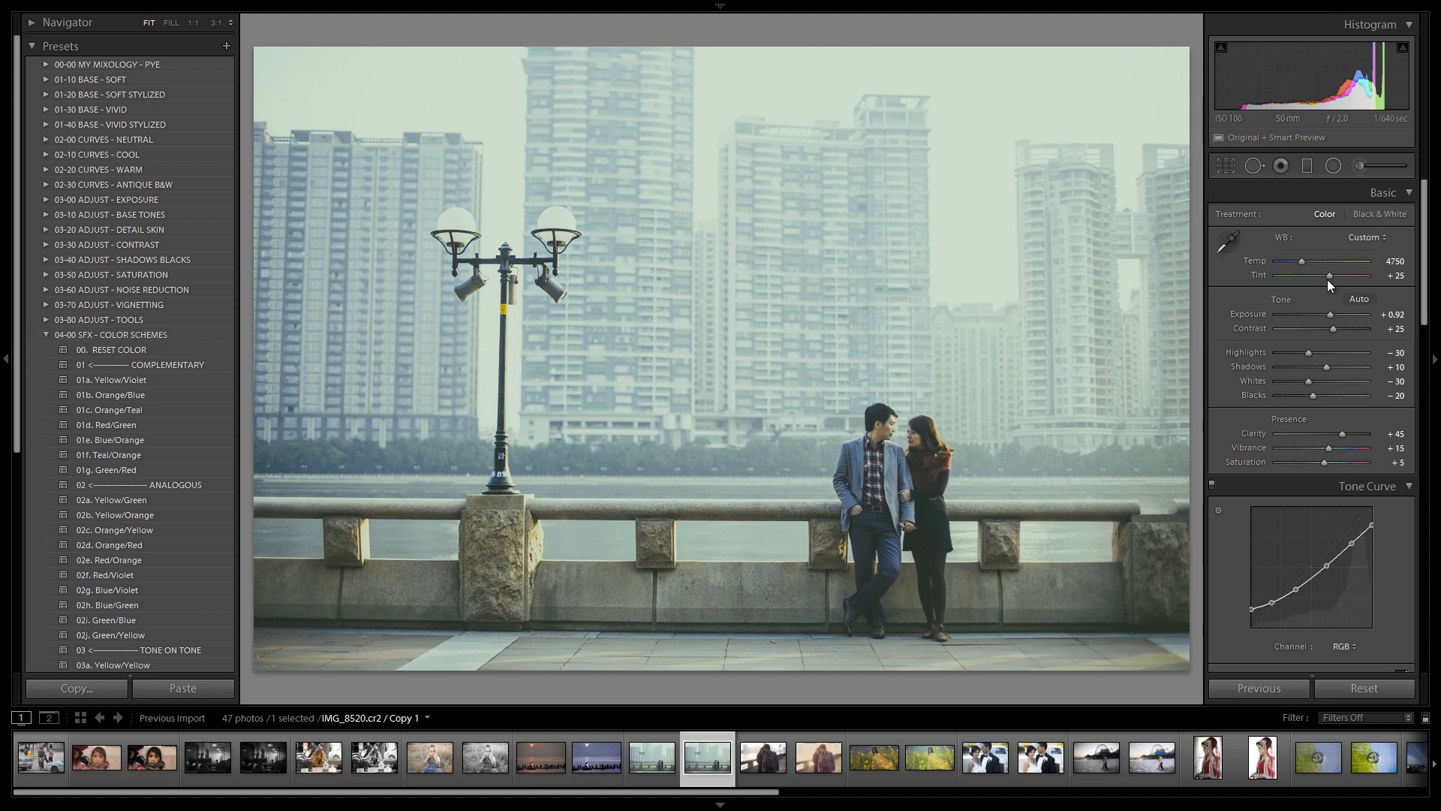
pyautogui.click(1363, 238)
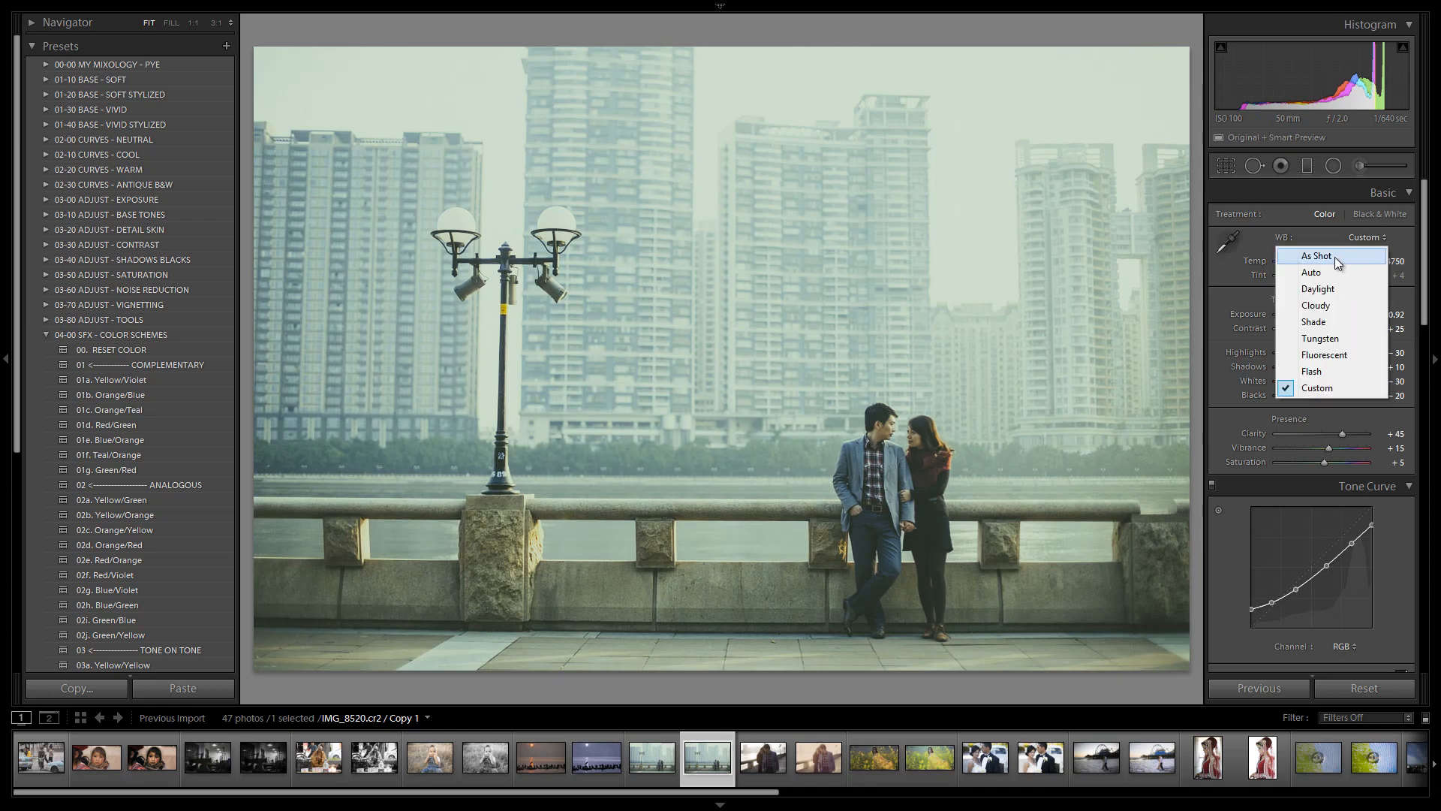
pyautogui.click(1328, 255)
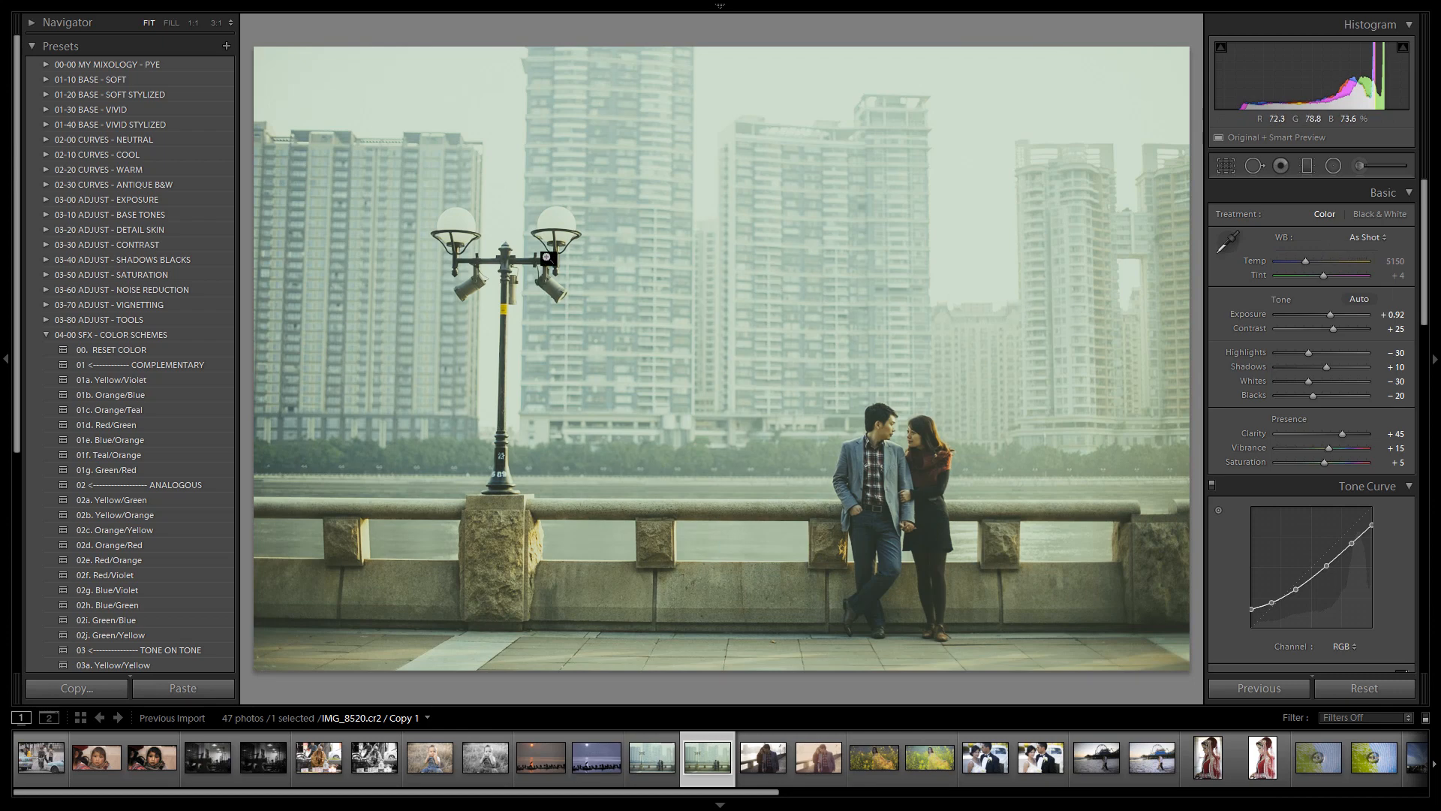
# Try the 25a. Dark Wash - Amber and 25b. Dark Wash - Apricot presets from 02-20 CURVES - WARM
pyautogui.click(46, 171)
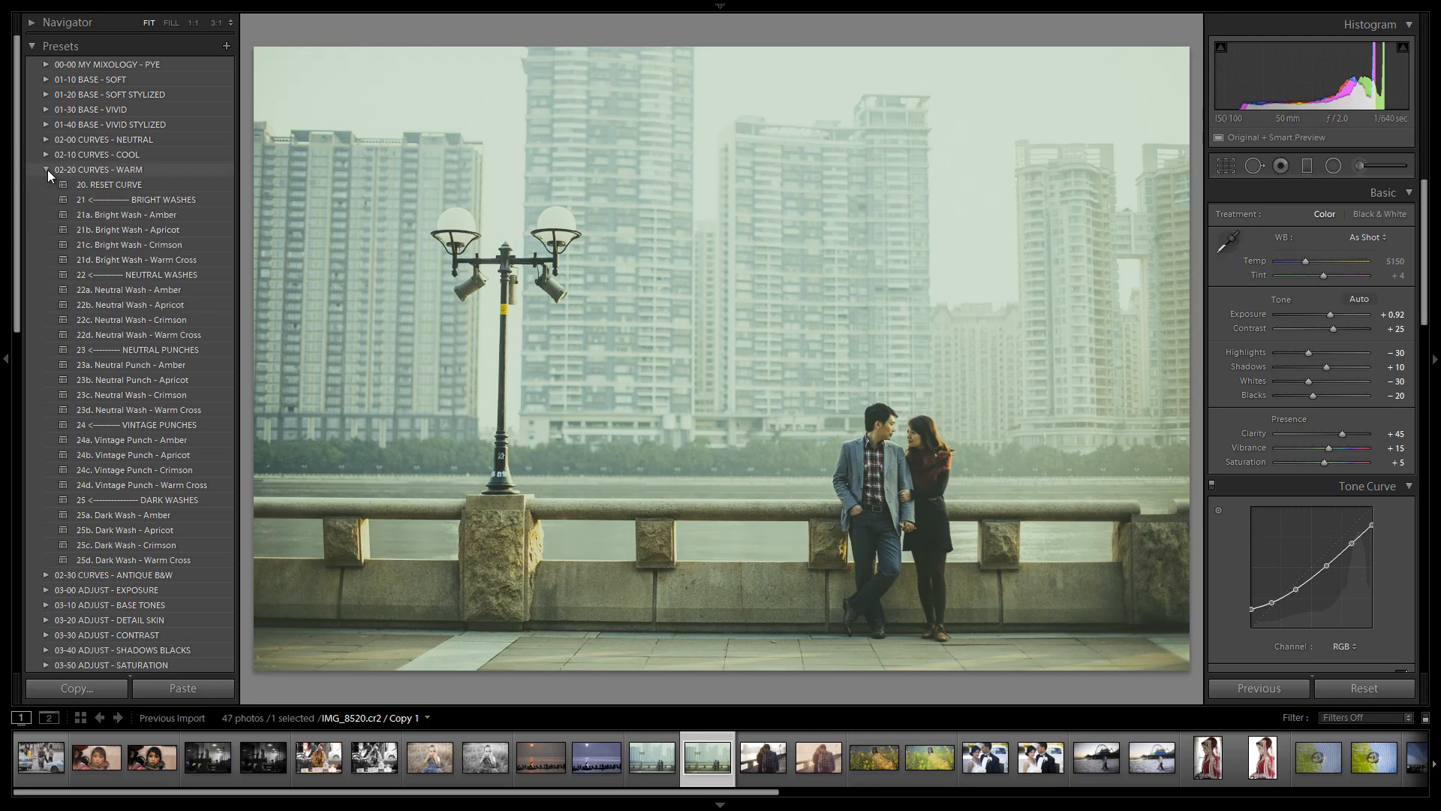
pyautogui.click(150, 514)
pyautogui.click(155, 528)
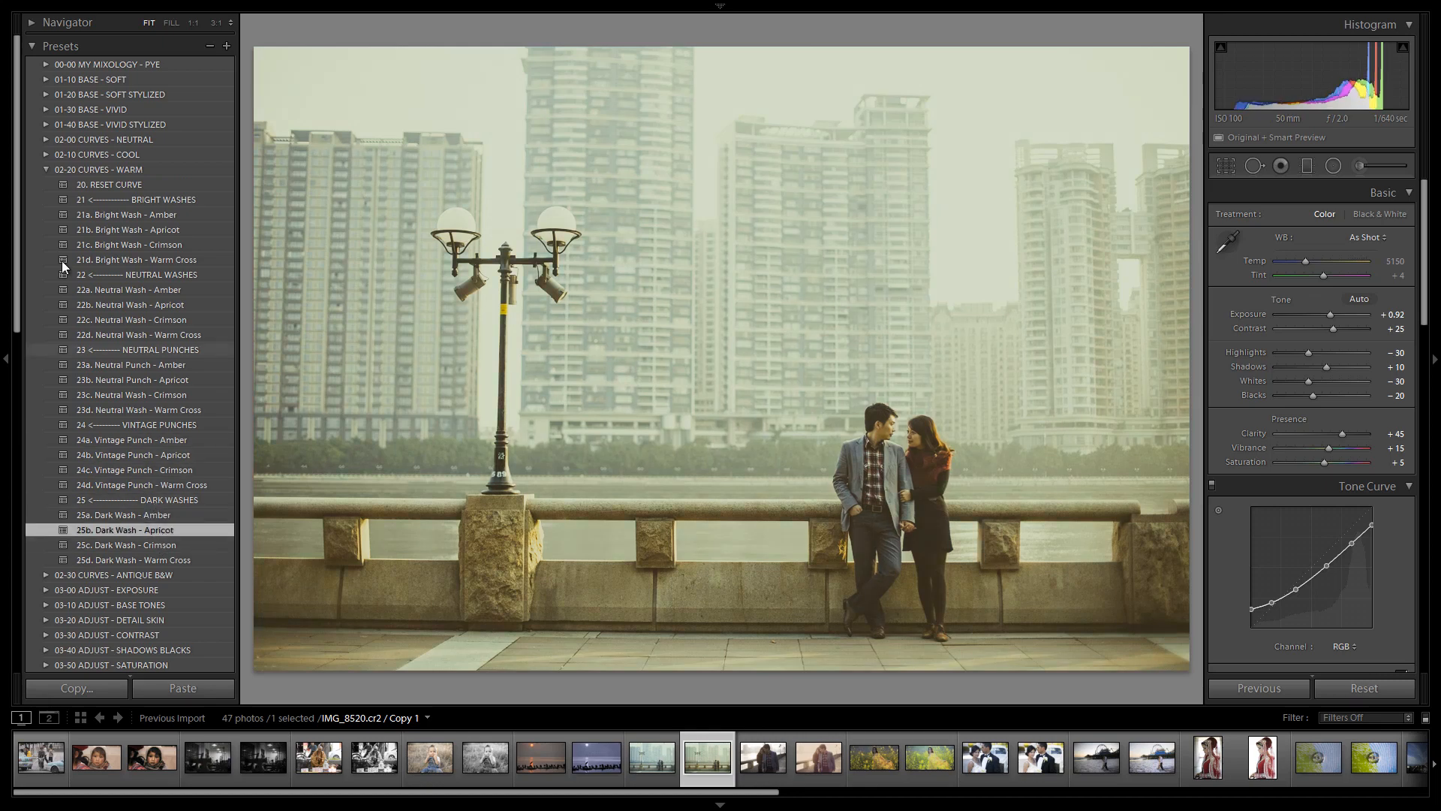
# Apply the 00. RESET COLOR preset from the 04-00 SFX - COLOR SCHEMES folder
pyautogui.click(46, 170)
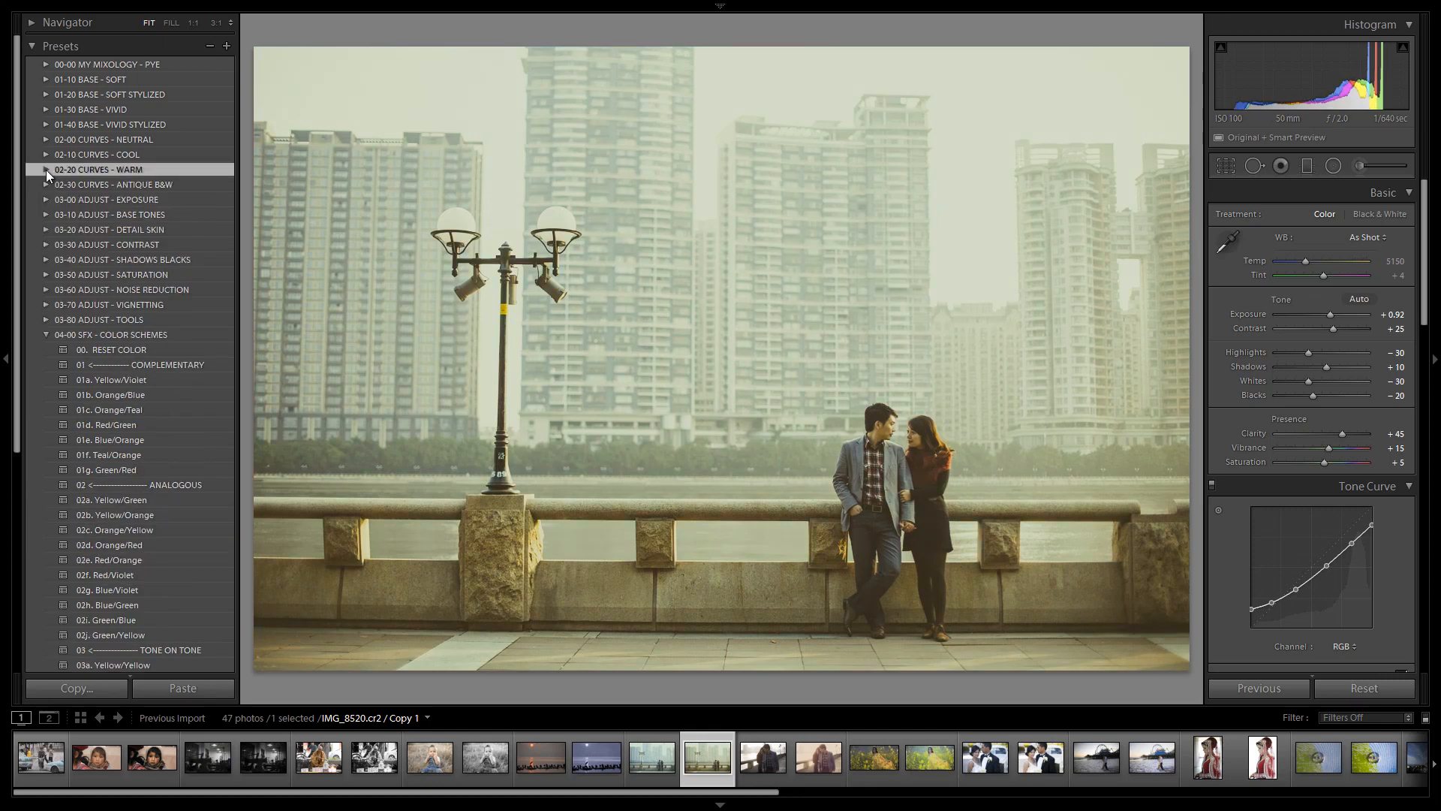
pyautogui.click(132, 350)
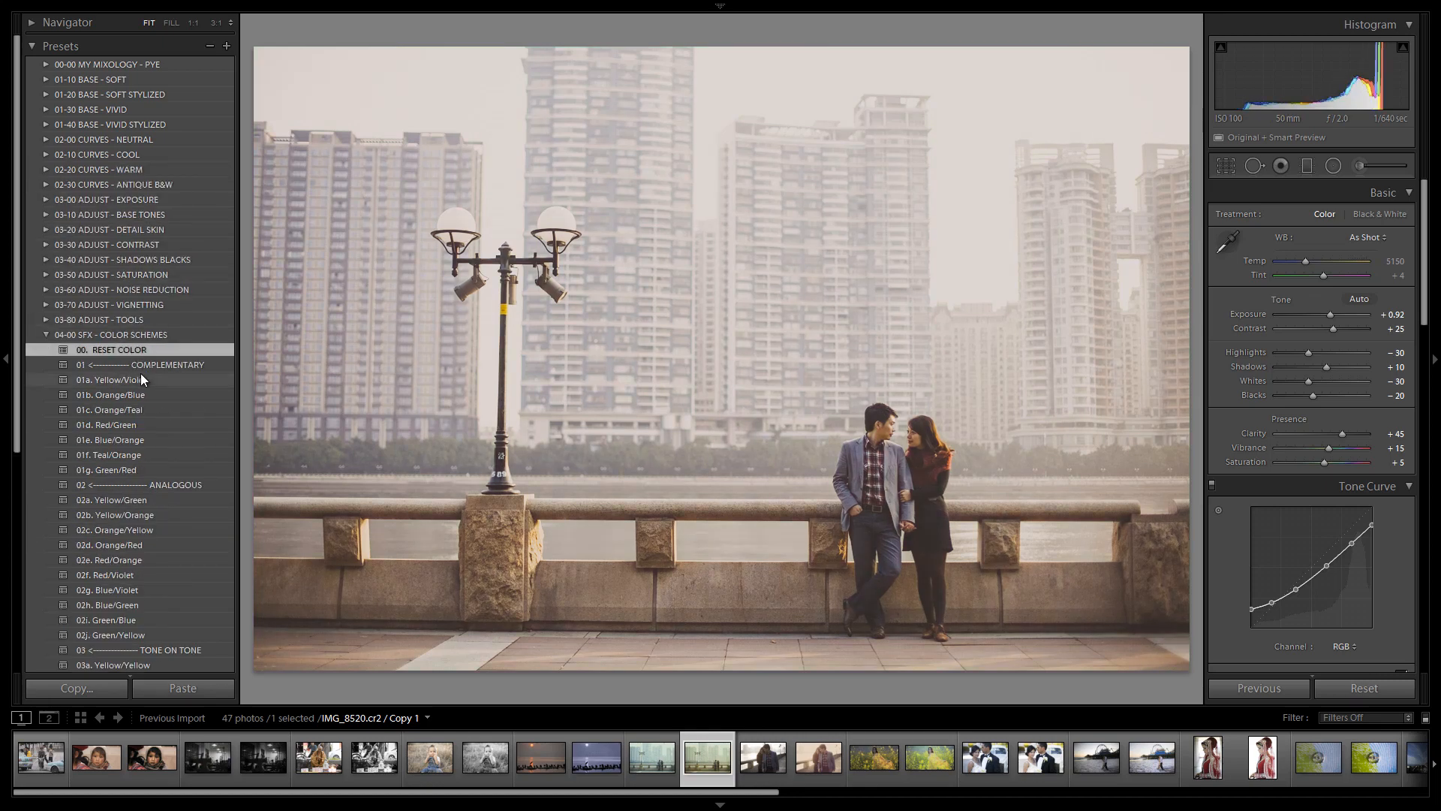
# Compare the Dark Wash curve presets and apply 25b. Dark Wash - Apricot from 02-20 CURVES - WARM
pyautogui.click(43, 170)
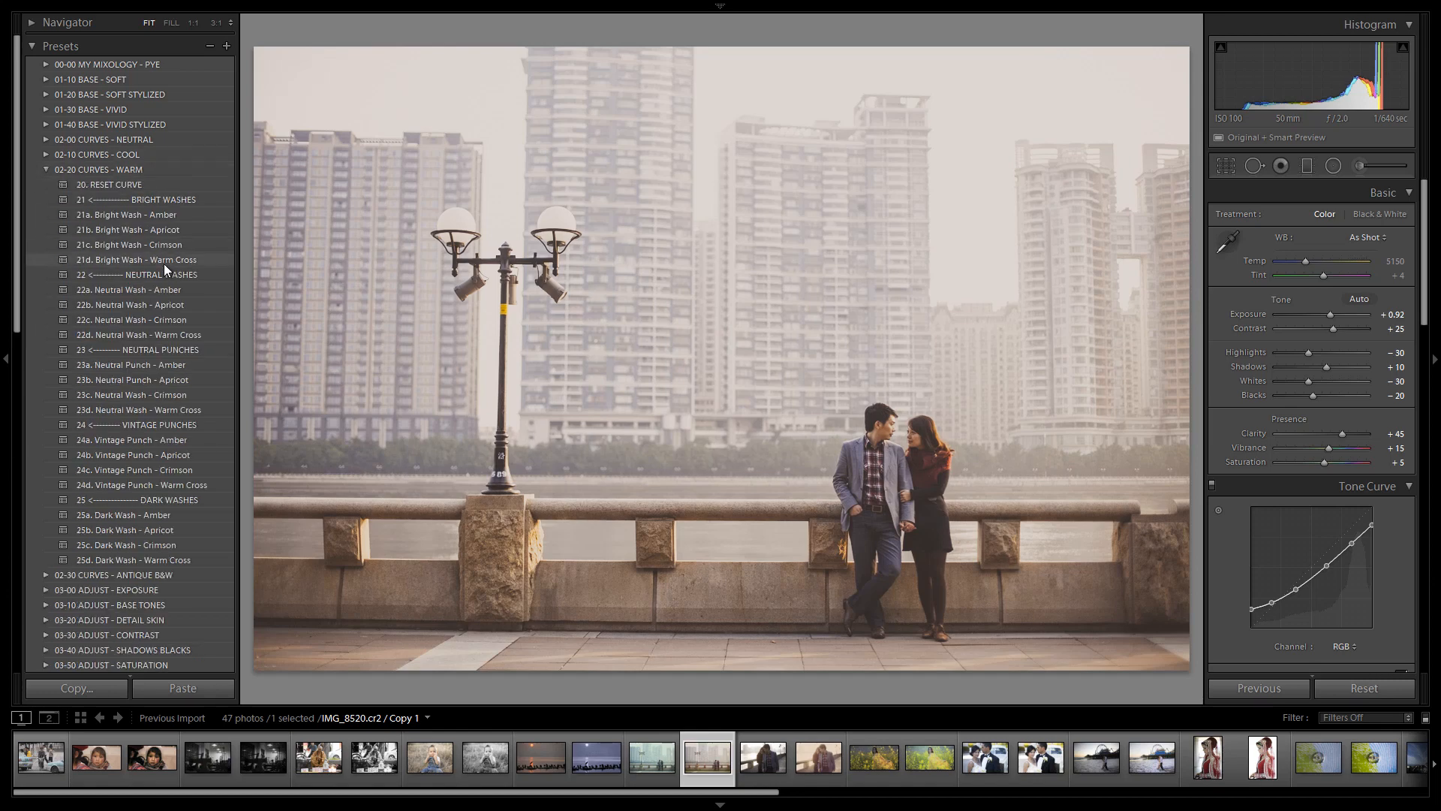
pyautogui.click(160, 514)
pyautogui.click(167, 524)
pyautogui.click(168, 543)
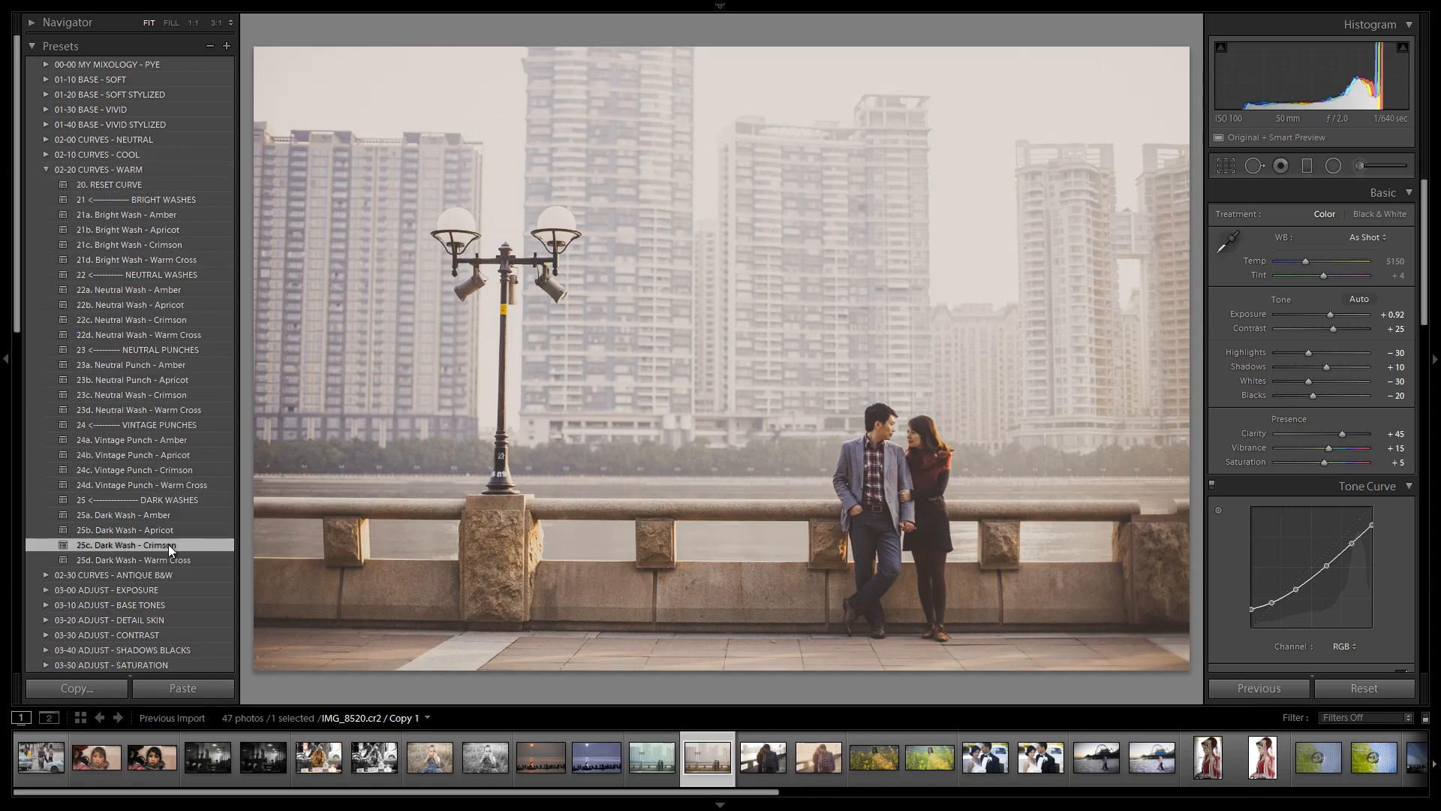
pyautogui.click(173, 561)
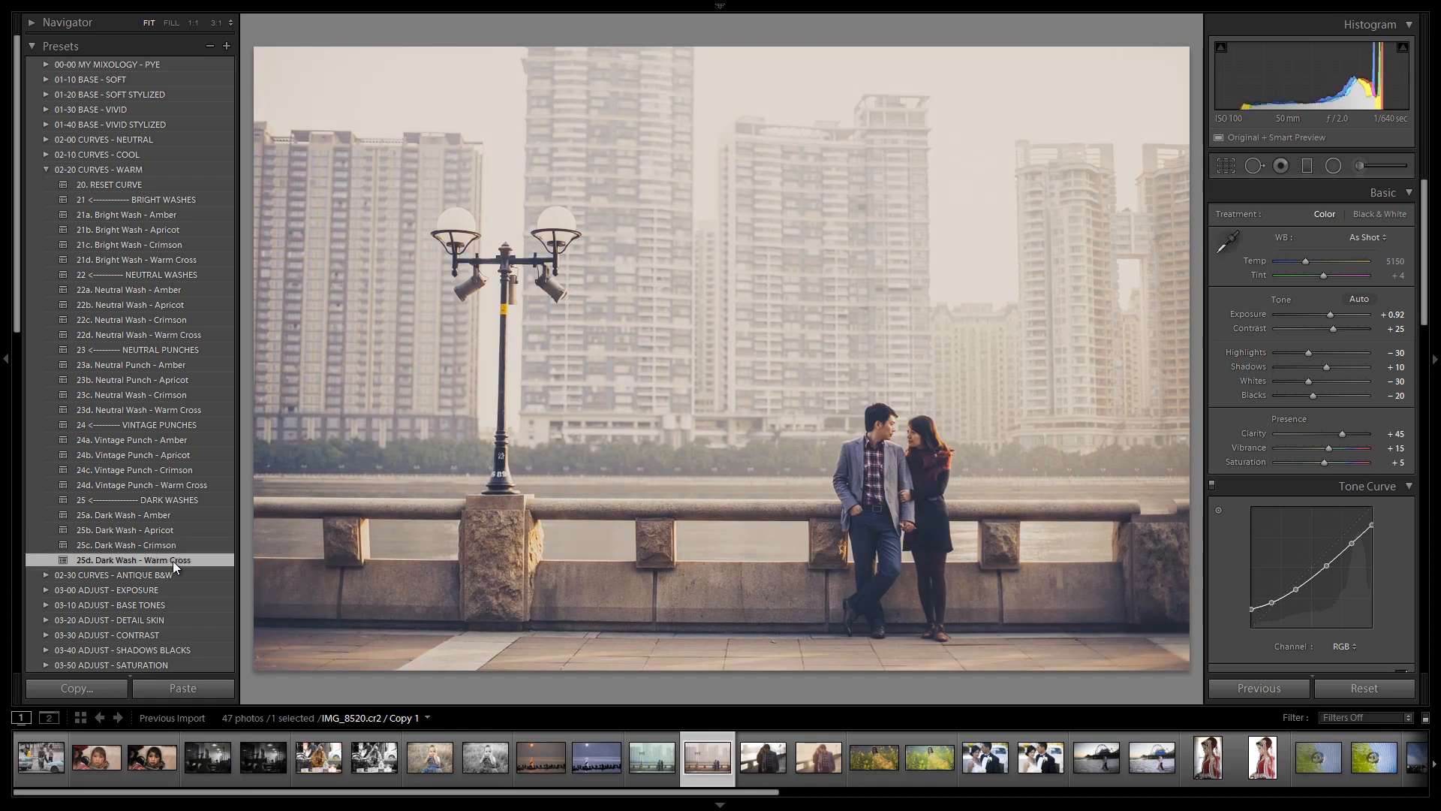
pyautogui.click(184, 548)
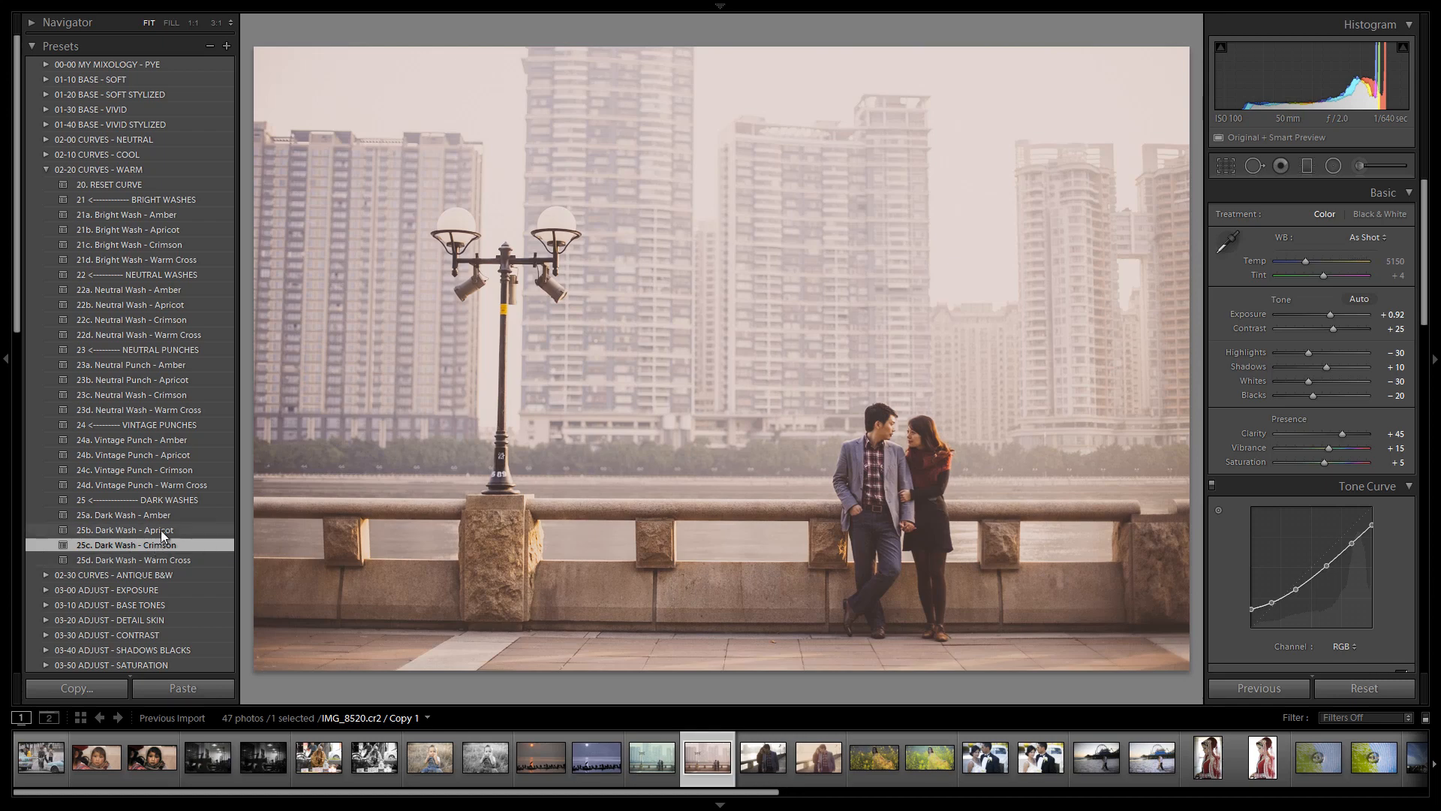
pyautogui.click(163, 530)
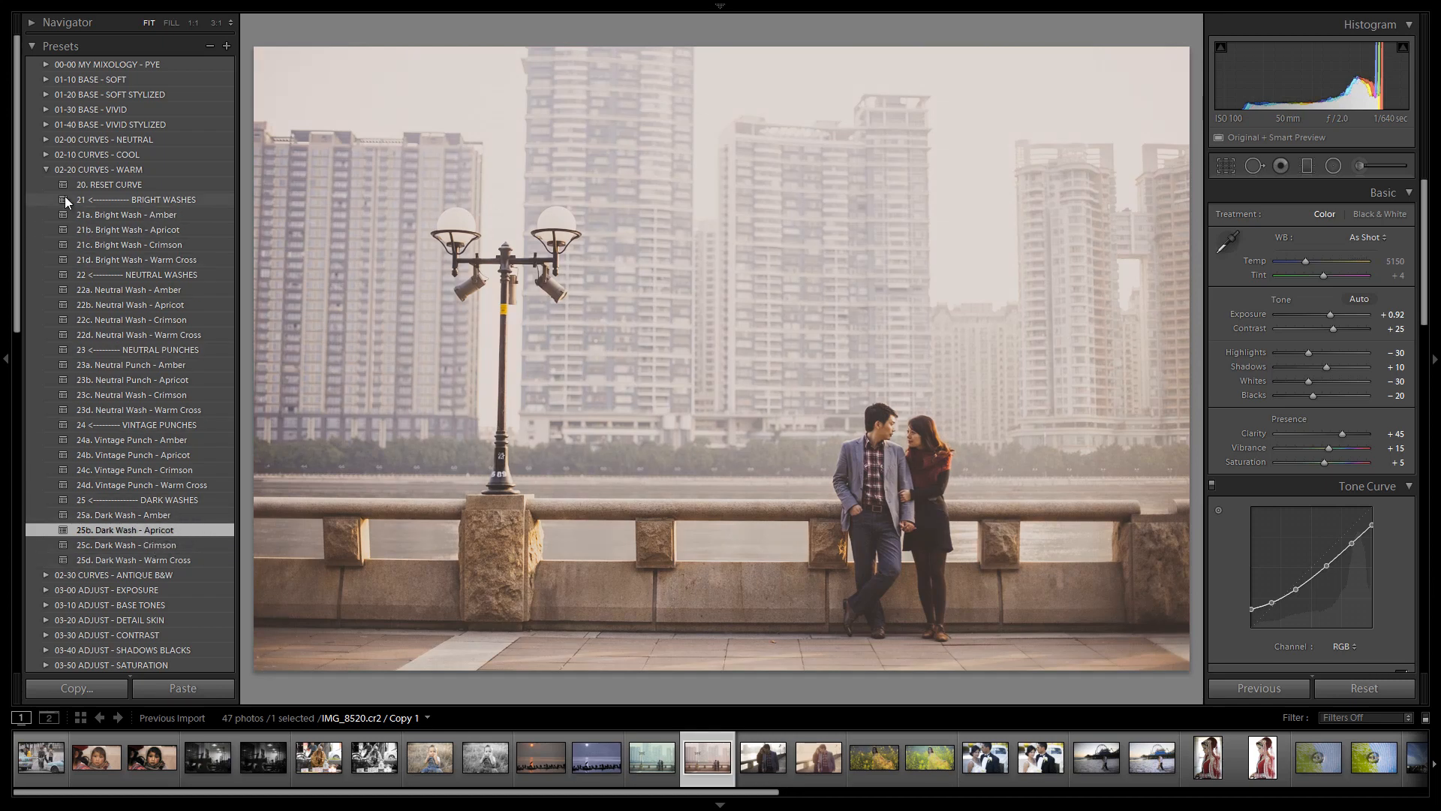
pyautogui.click(45, 169)
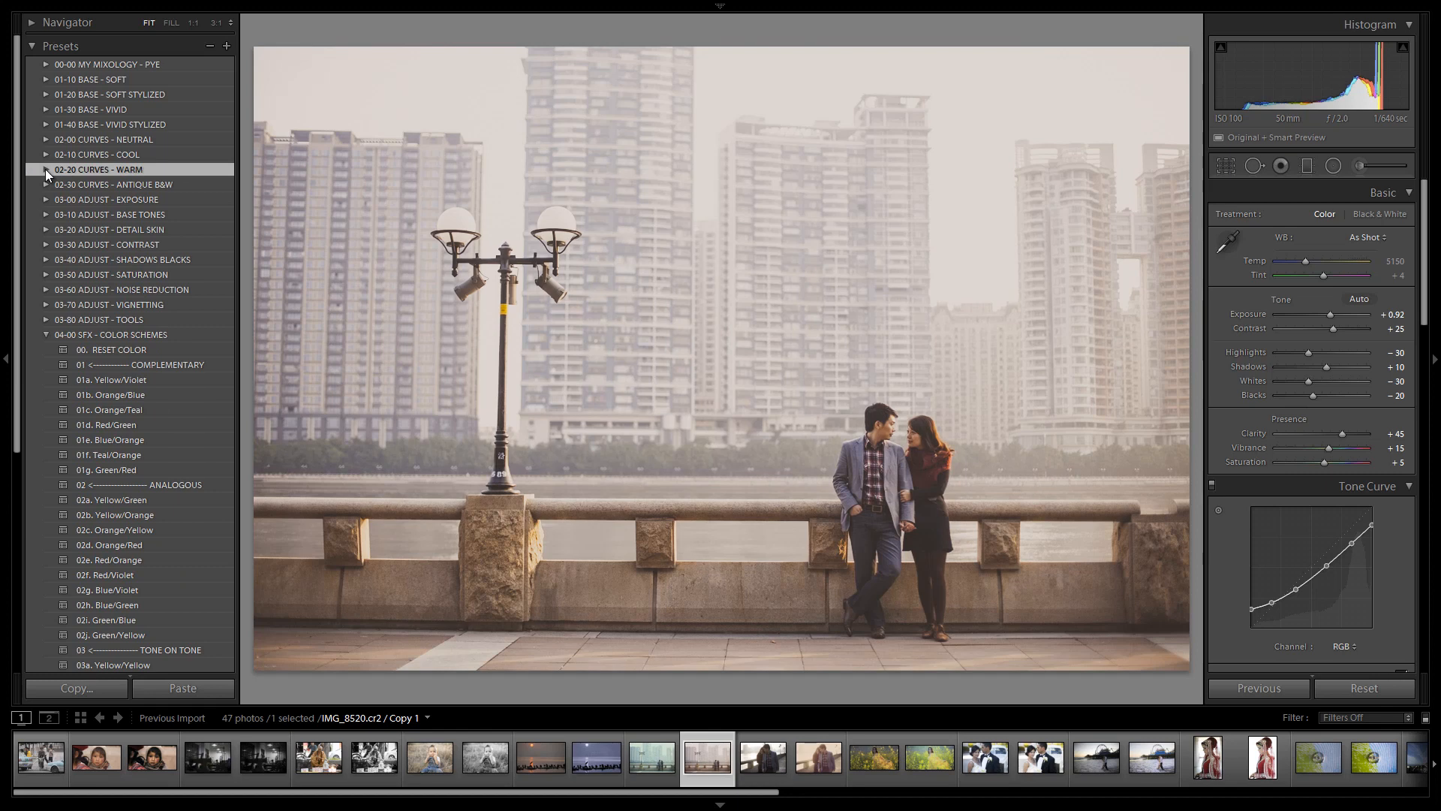
# Cycle through the complementary, analogous and tone-on-tone color scheme presets, then apply 01b. Orange/Blue
pyautogui.click(156, 385)
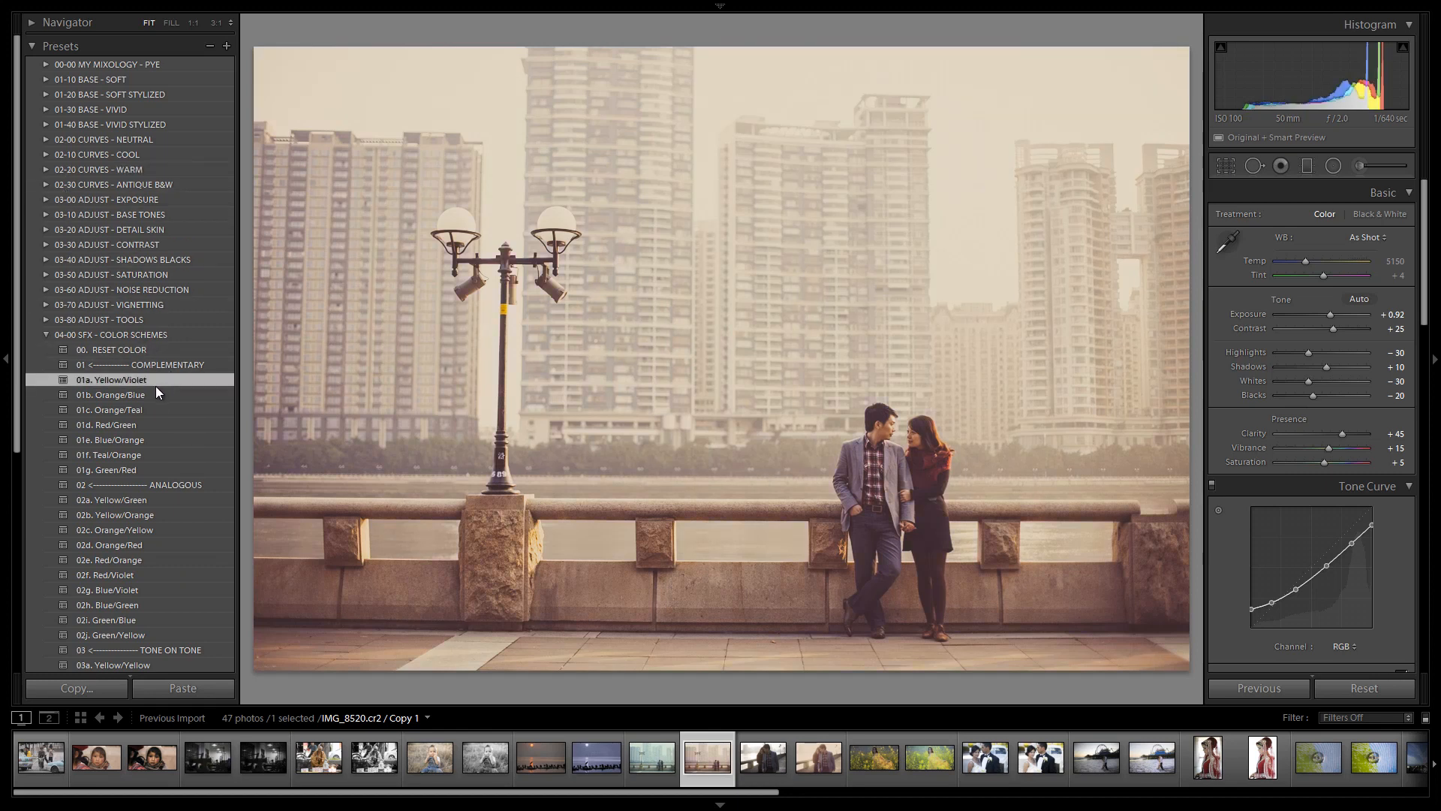
pyautogui.click(157, 393)
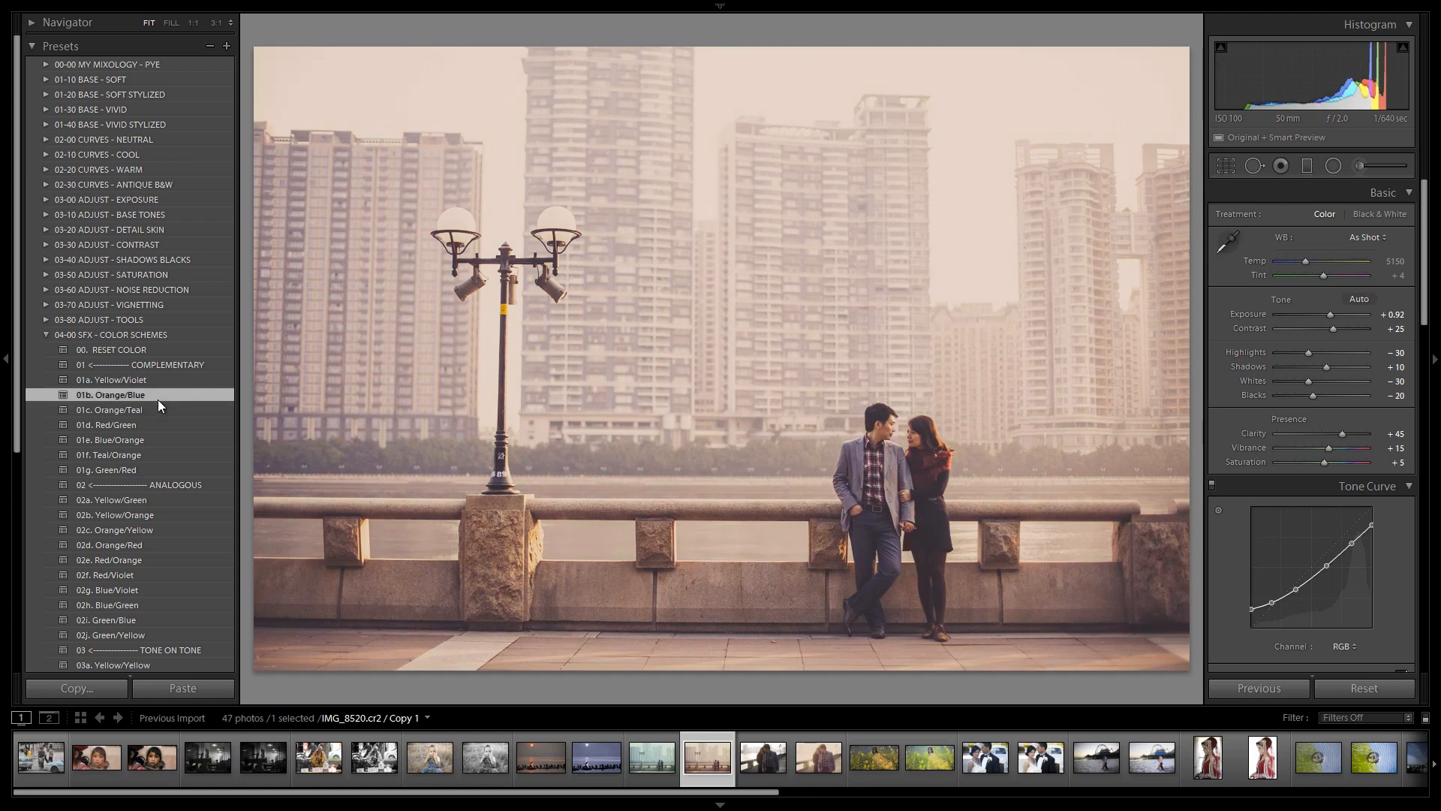
pyautogui.click(157, 405)
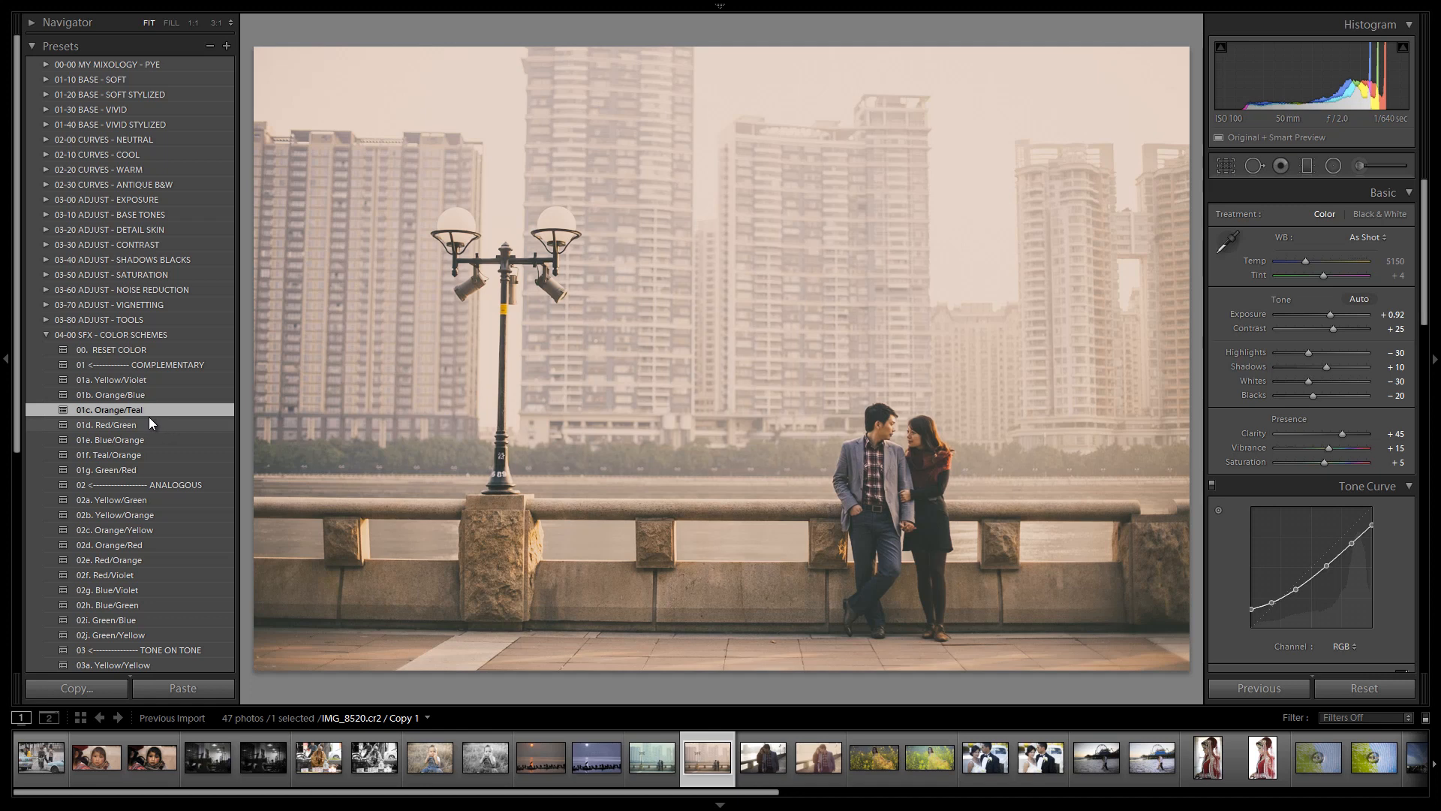
pyautogui.click(149, 417)
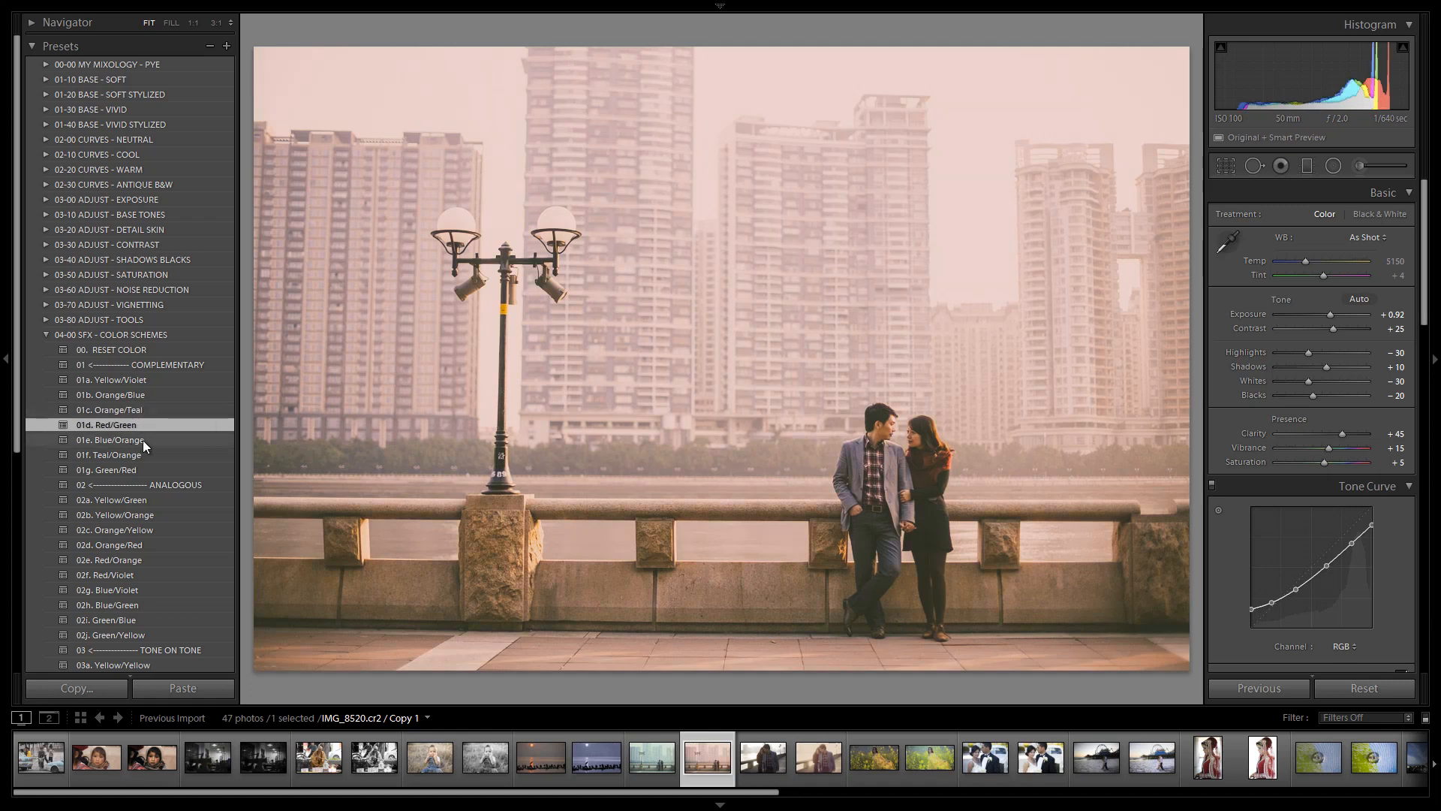
pyautogui.click(142, 440)
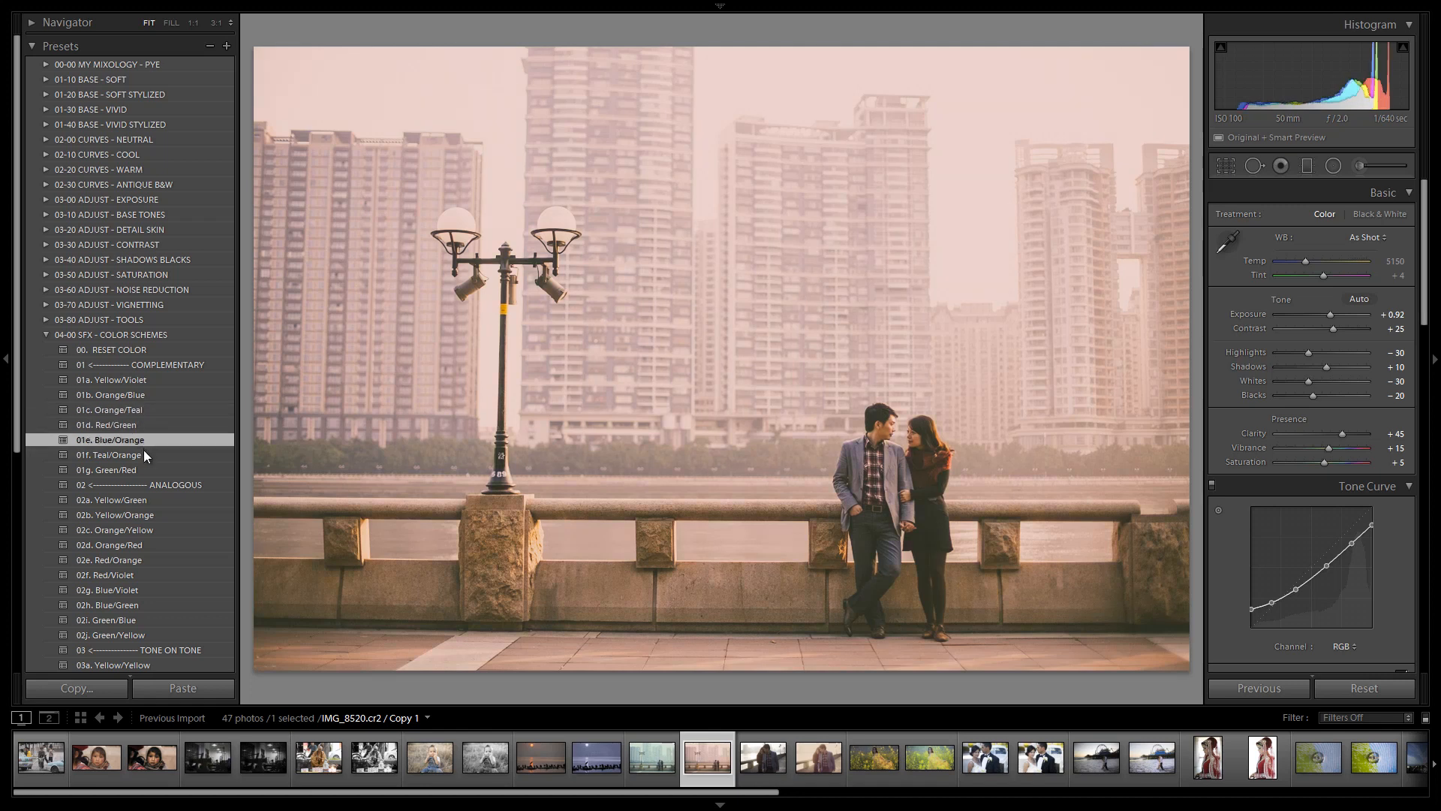
pyautogui.click(143, 454)
pyautogui.click(146, 467)
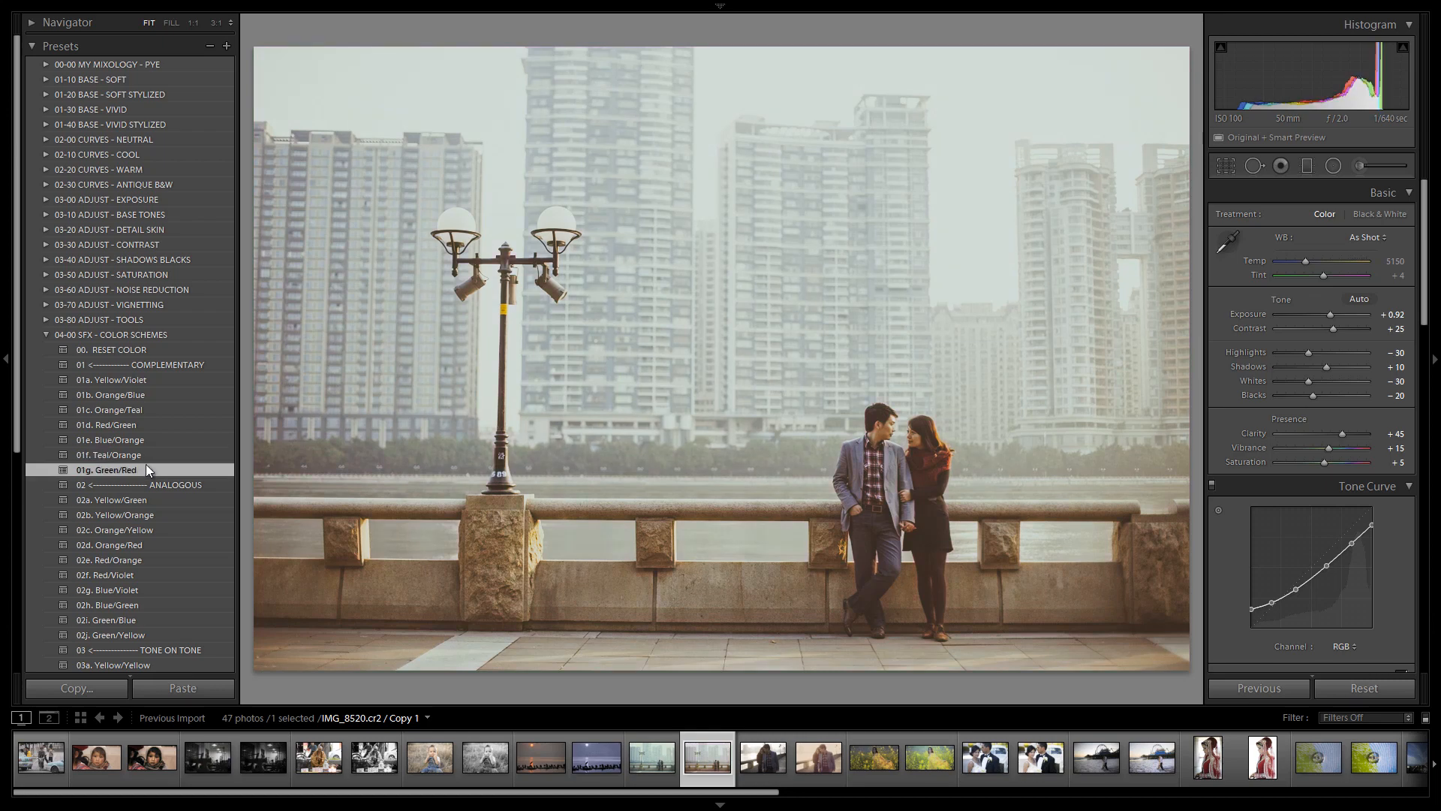
pyautogui.scroll(-2, 162, 467)
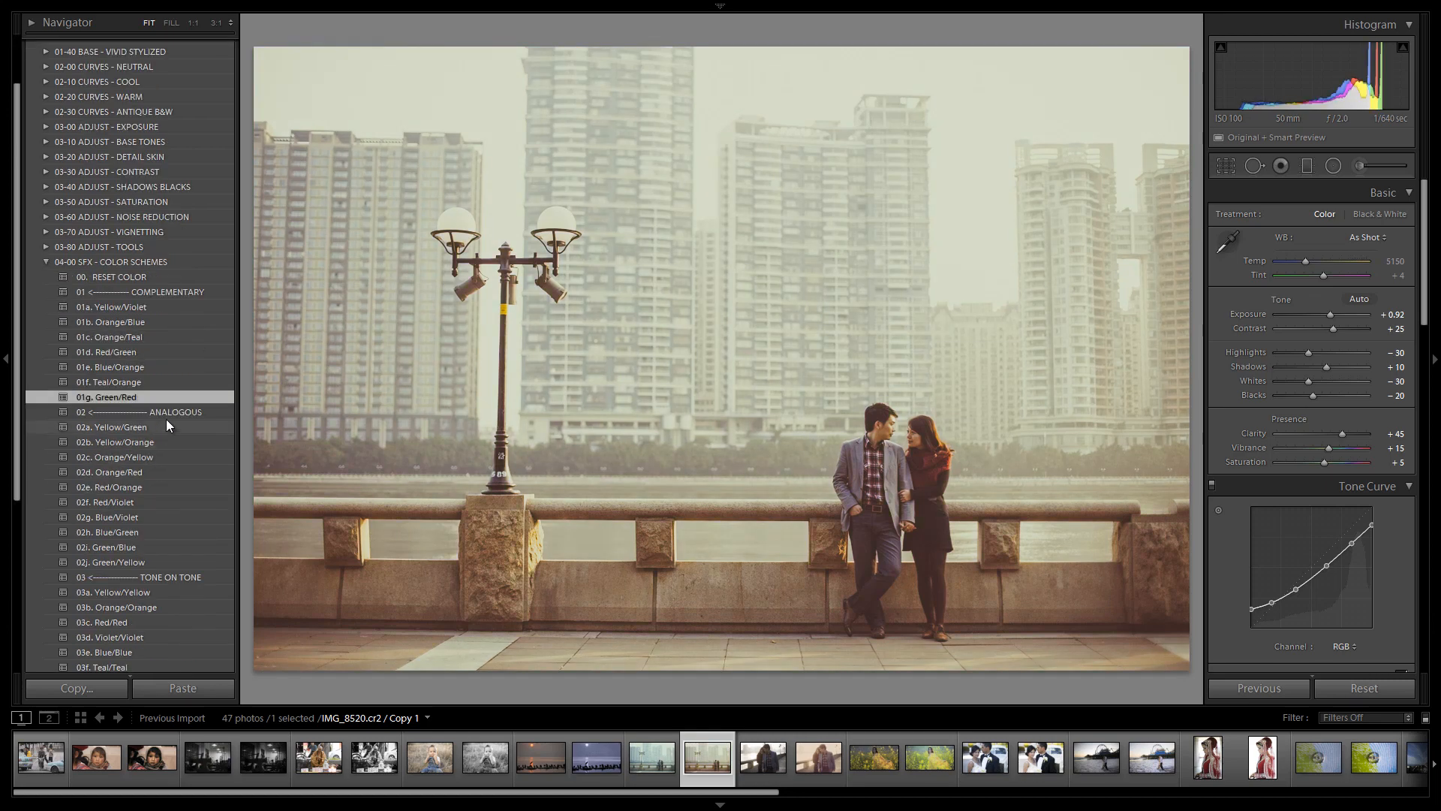
pyautogui.click(168, 433)
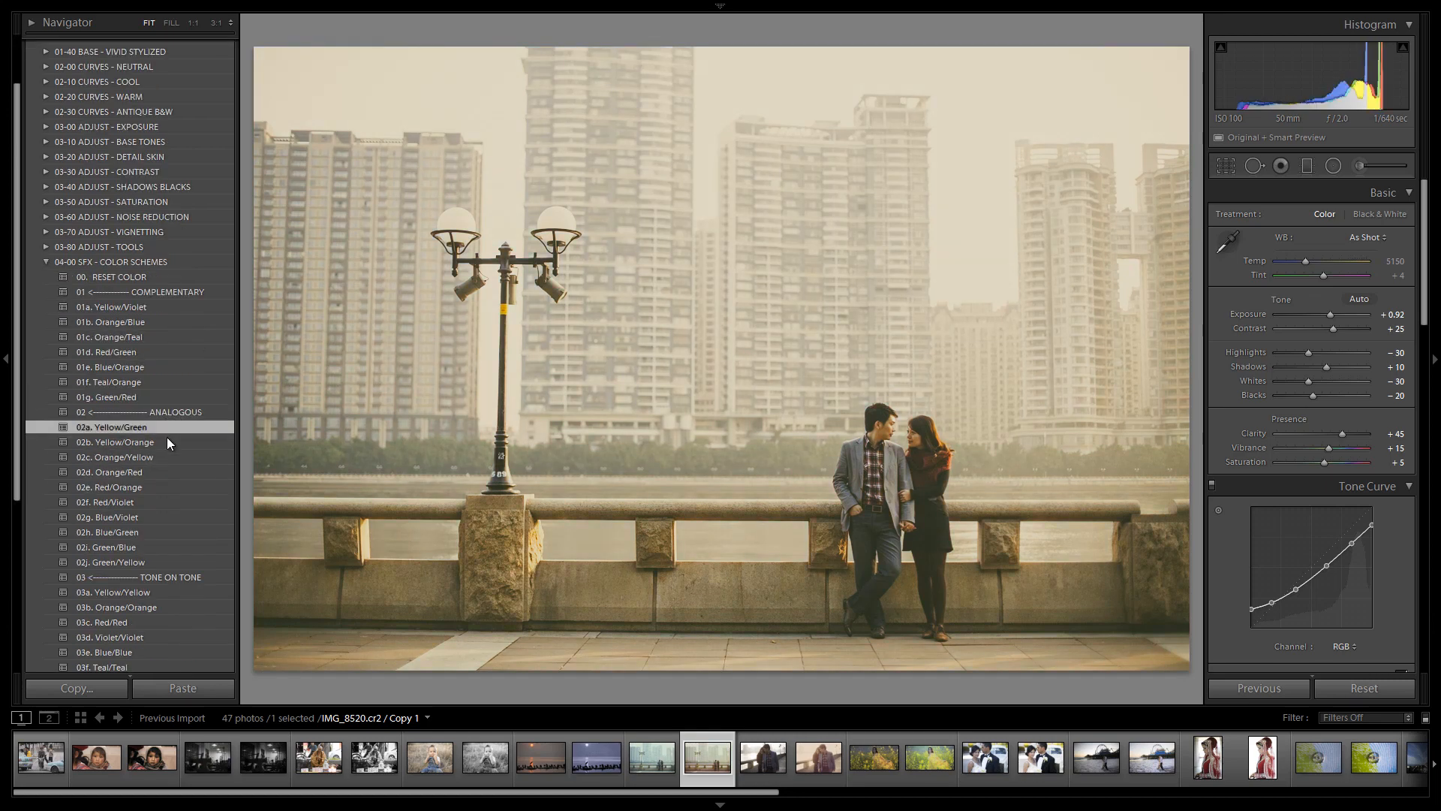
pyautogui.click(165, 440)
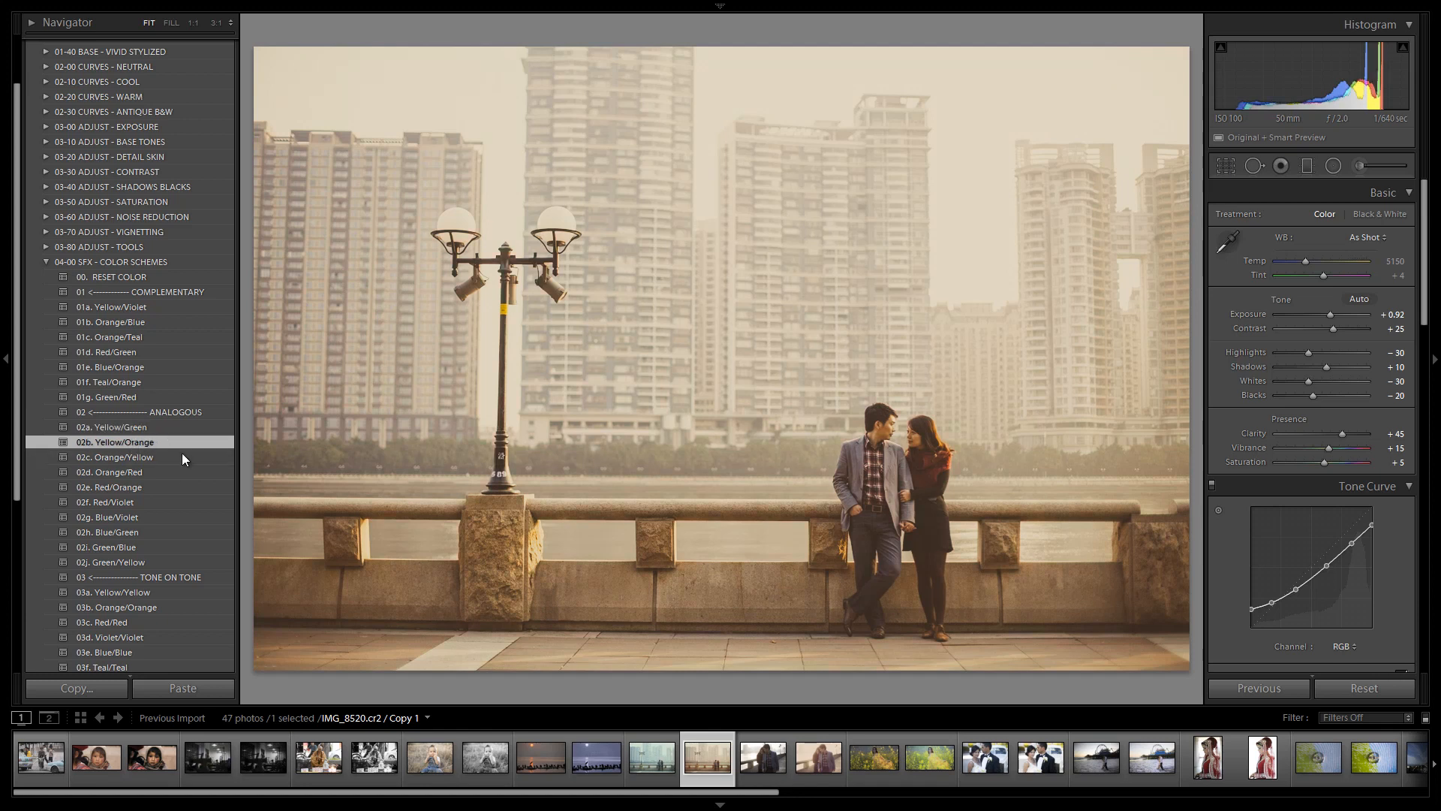
pyautogui.click(152, 453)
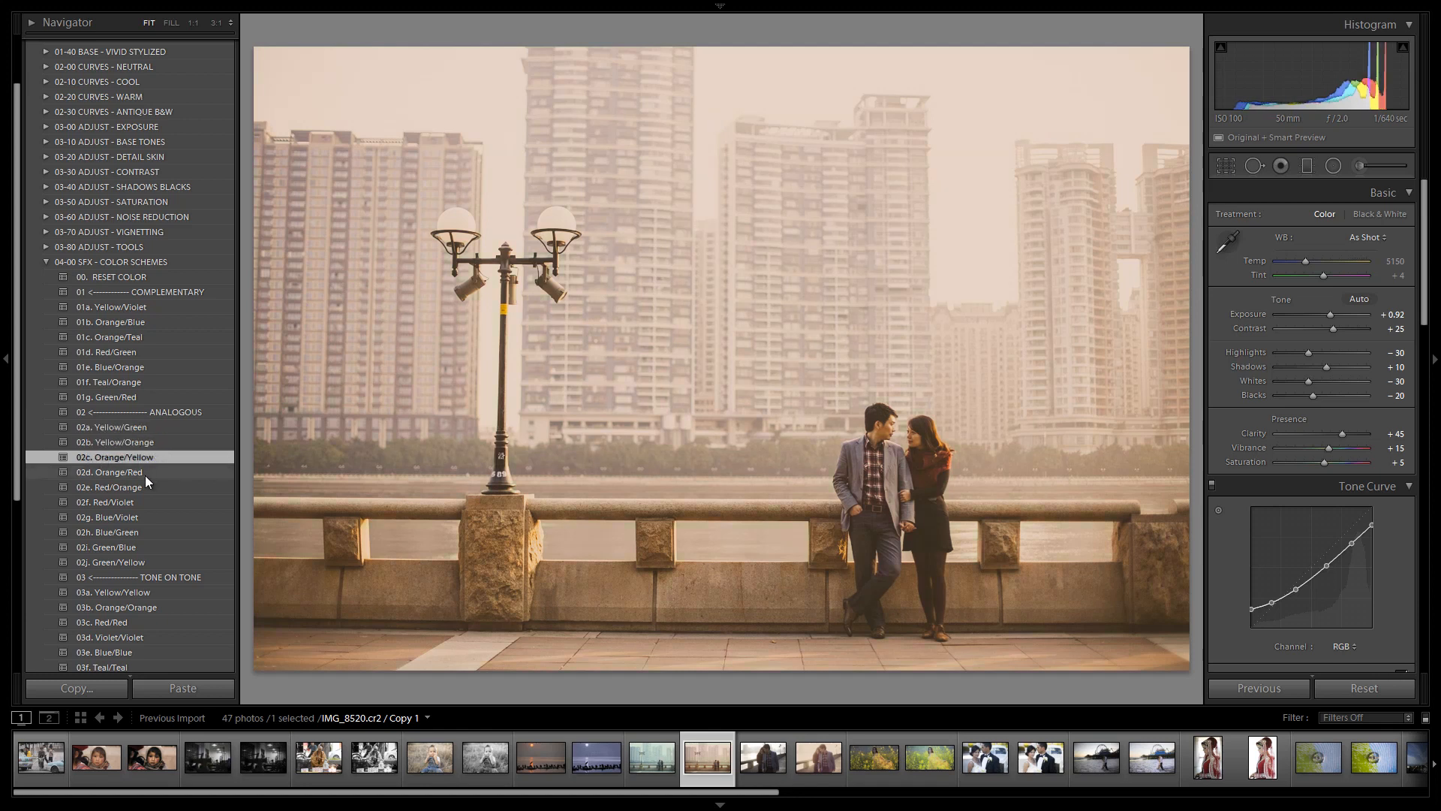
pyautogui.click(147, 472)
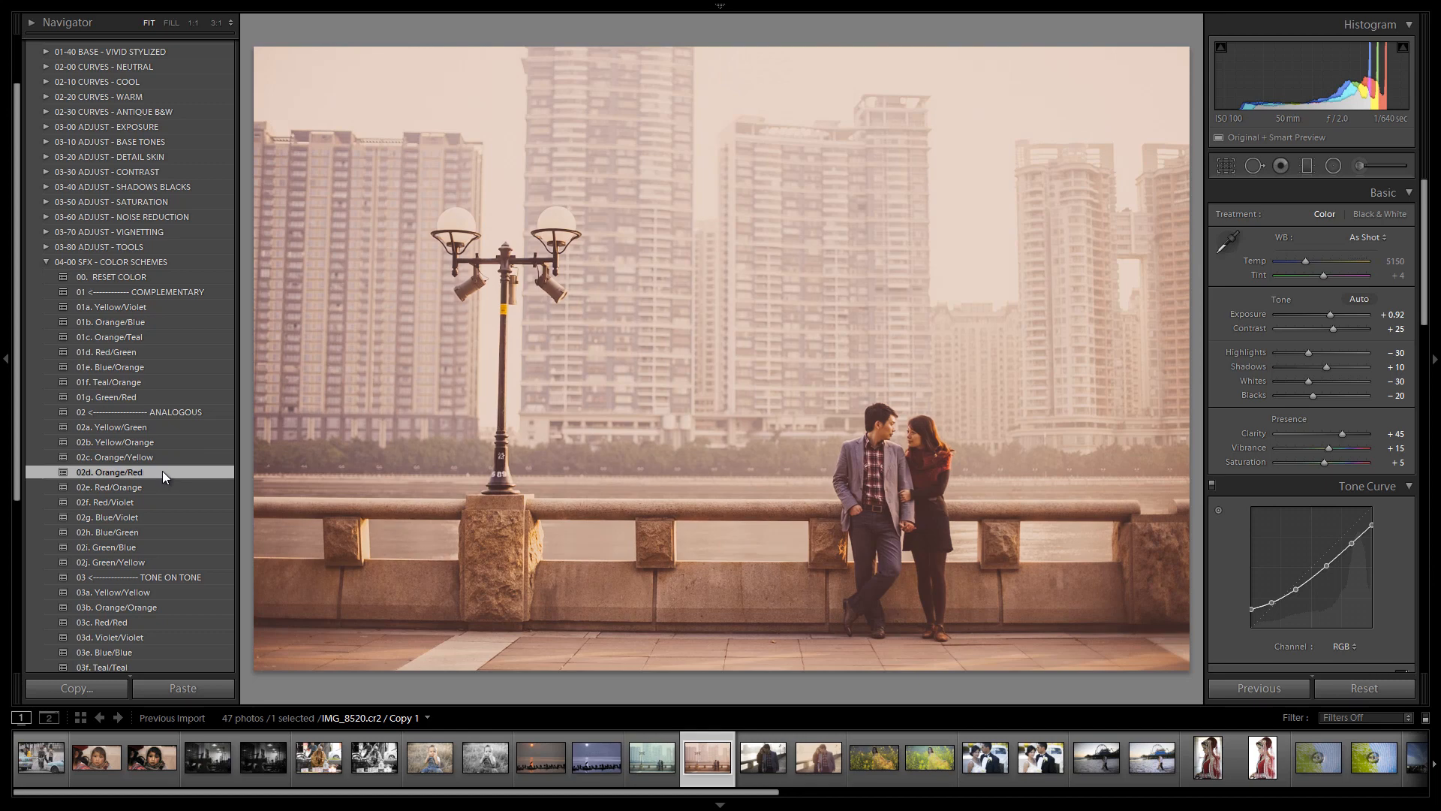
pyautogui.scroll(-2, 164, 469)
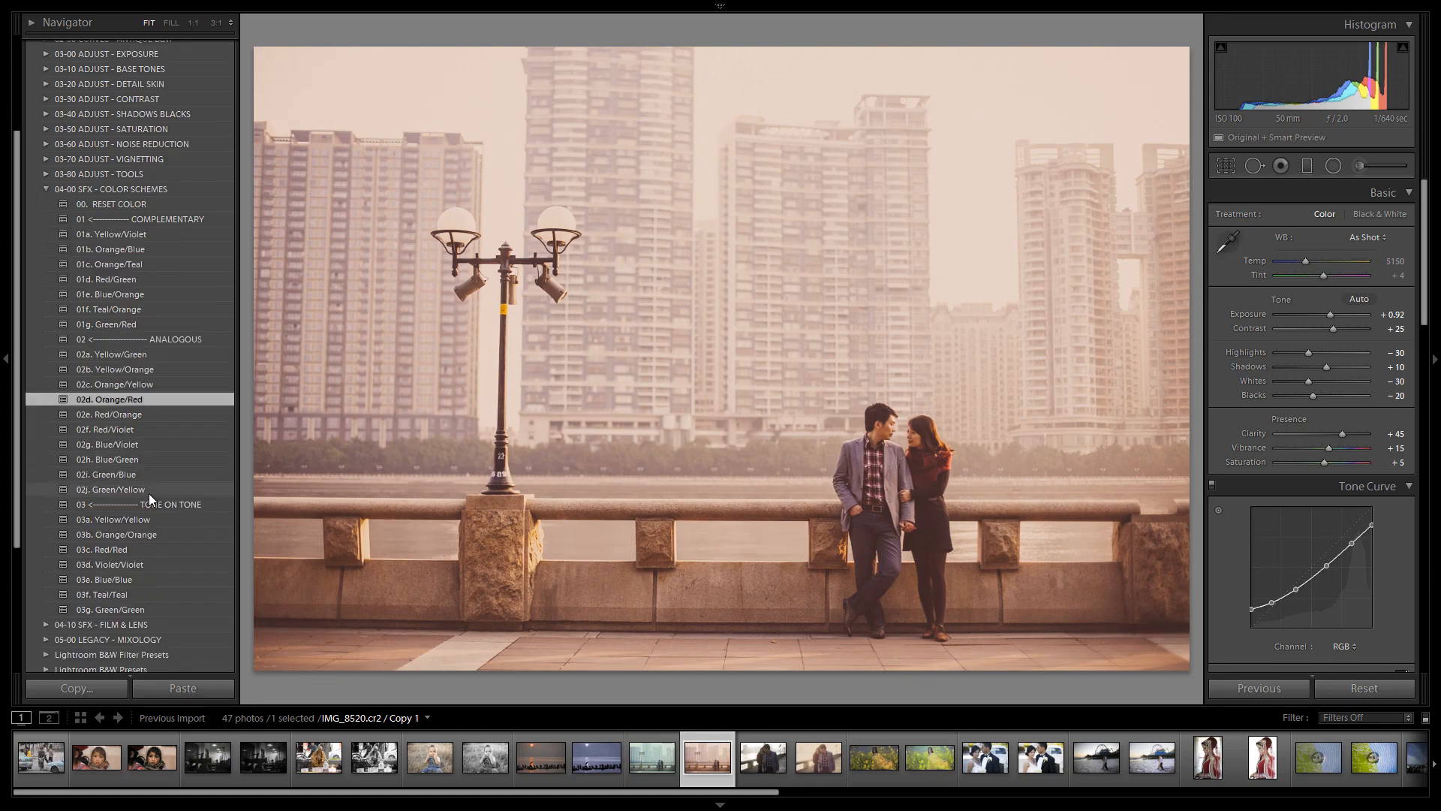
pyautogui.click(137, 519)
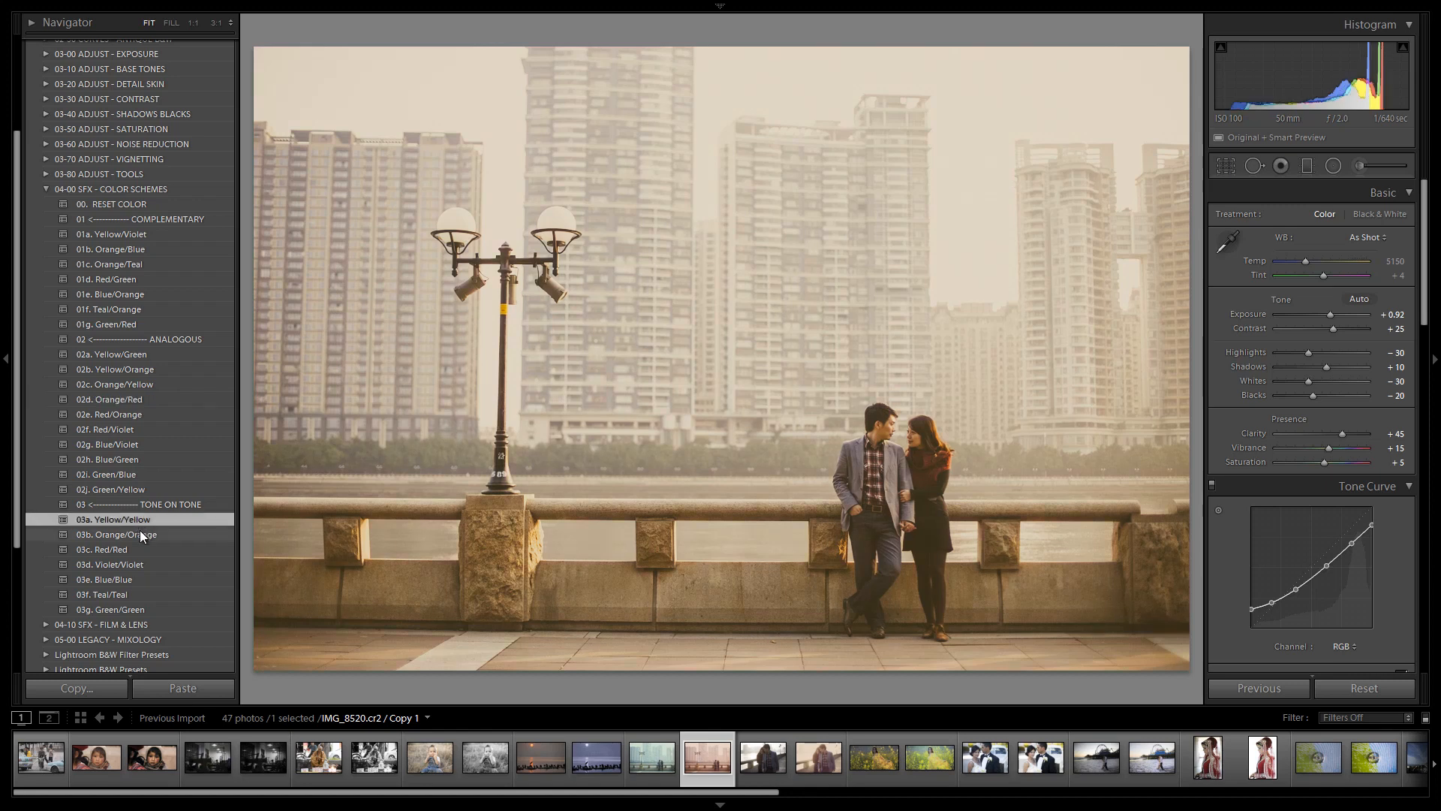
pyautogui.click(140, 531)
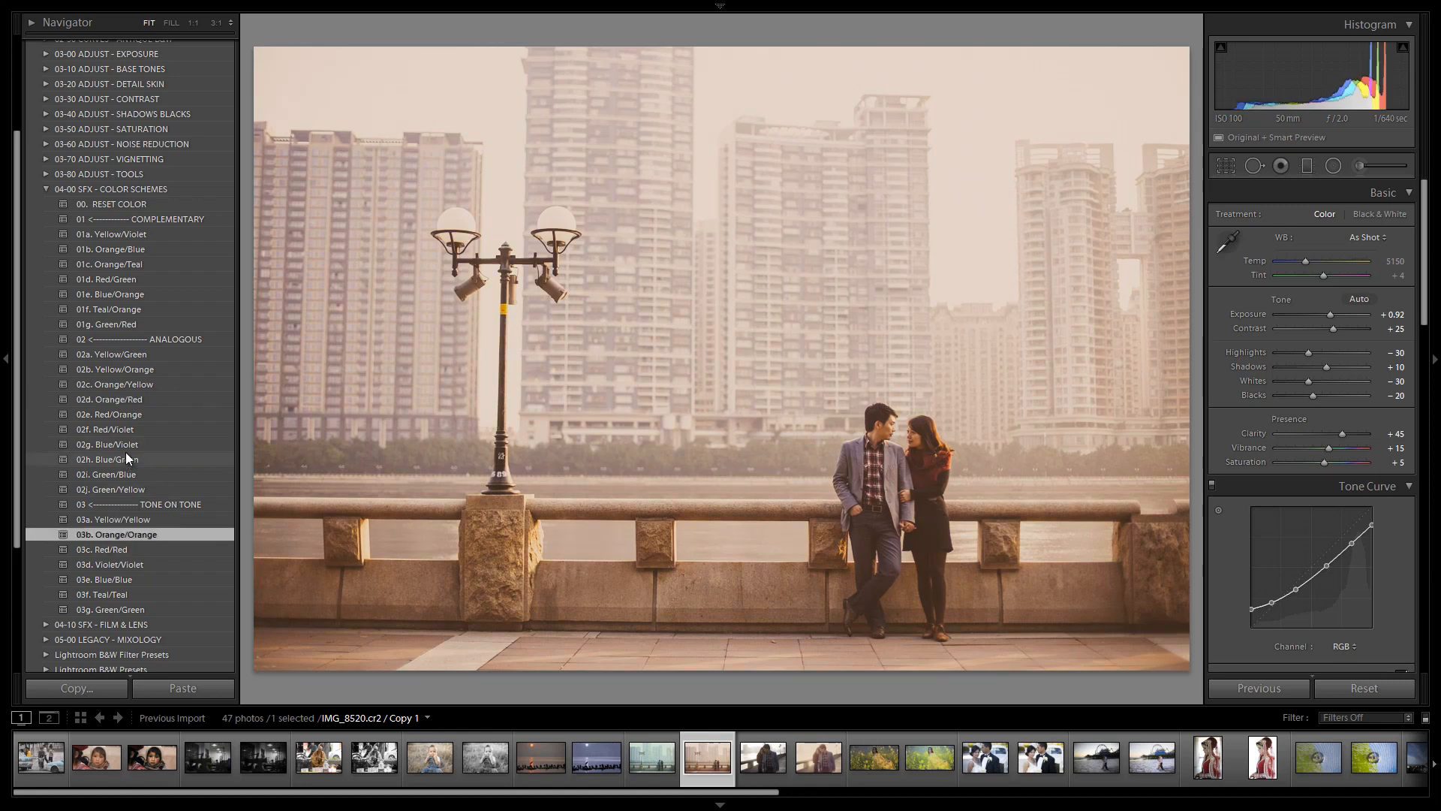
pyautogui.click(126, 252)
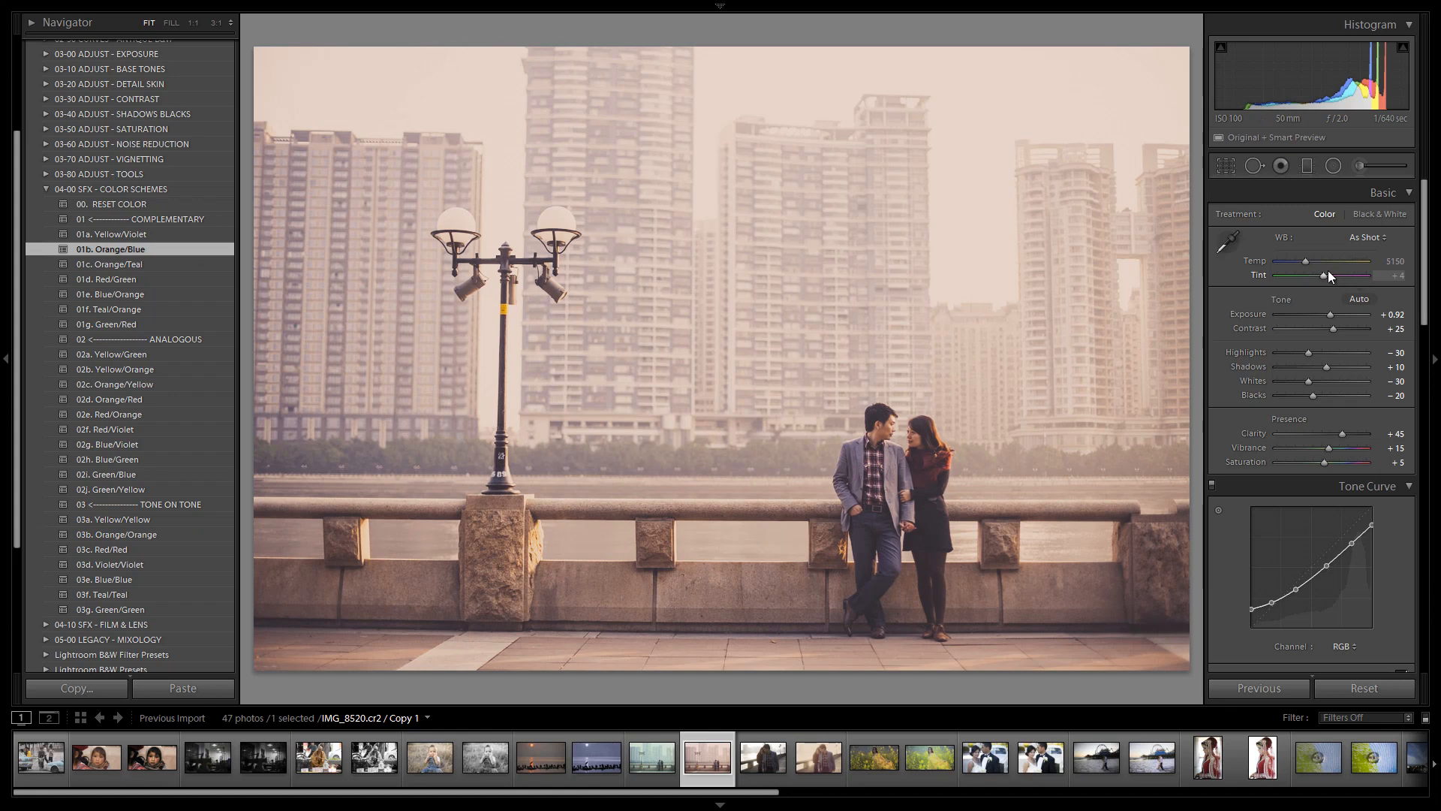
# Set the white balance Temp to 5500 and Tint to -1
pyautogui.hotkey('shift', 'Up')
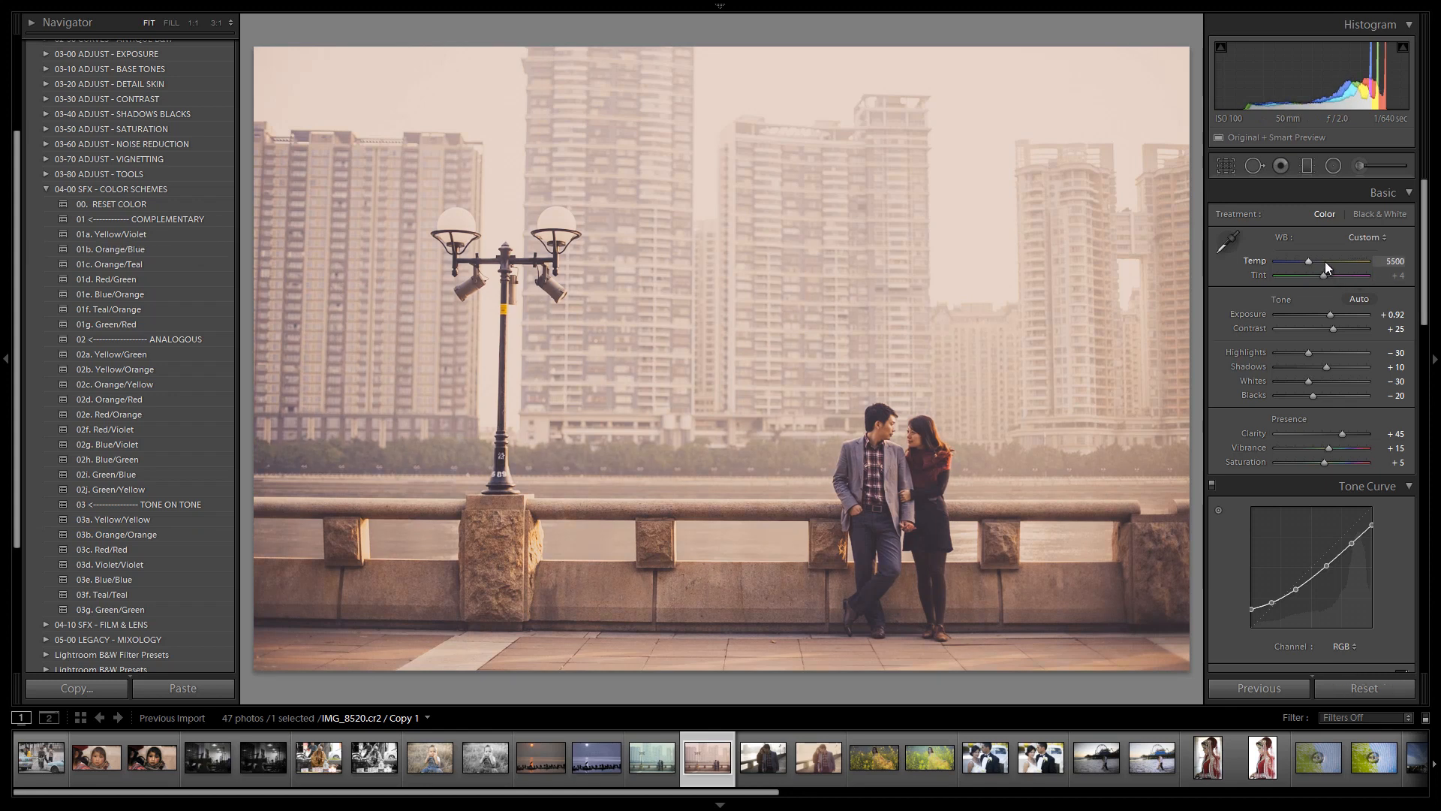
pyautogui.press('Down')
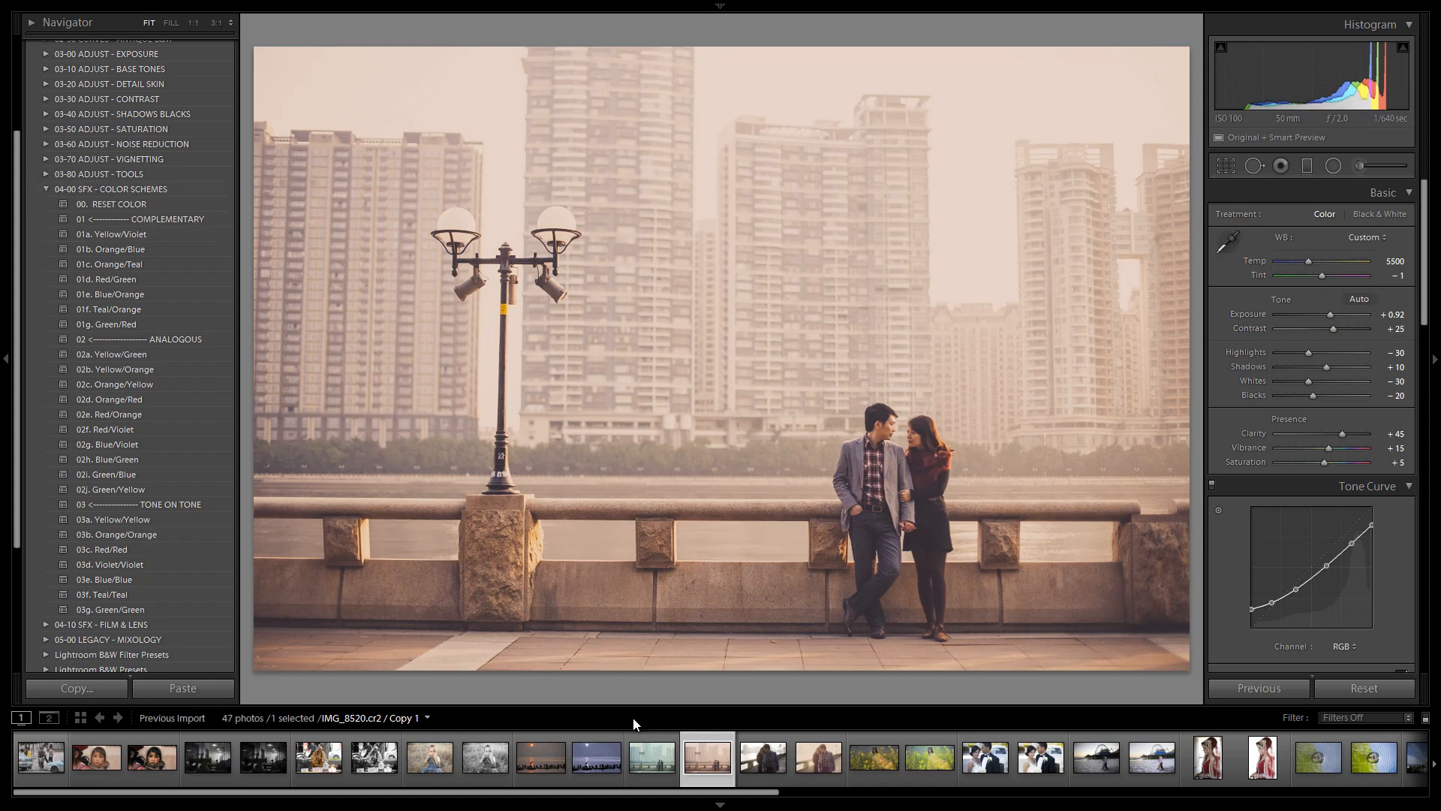
# Compare the virtual copy side by side with the first edited version in full-screen compare view
pyautogui.keyDown('ctrl'); pyautogui.click(651, 758); pyautogui.keyUp('ctrl')
pyautogui.press('c')
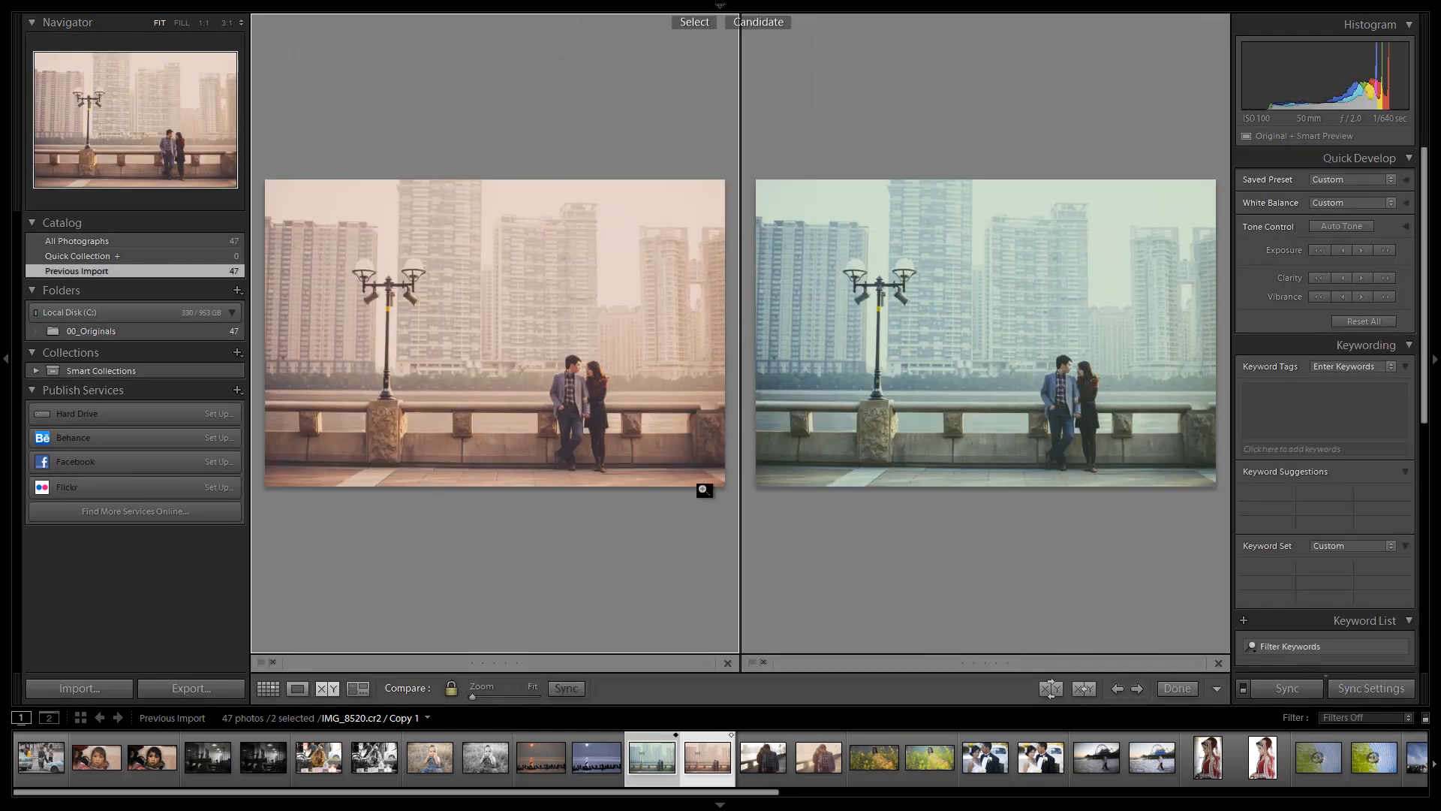
pyautogui.hotkey('shift', 'Tab')
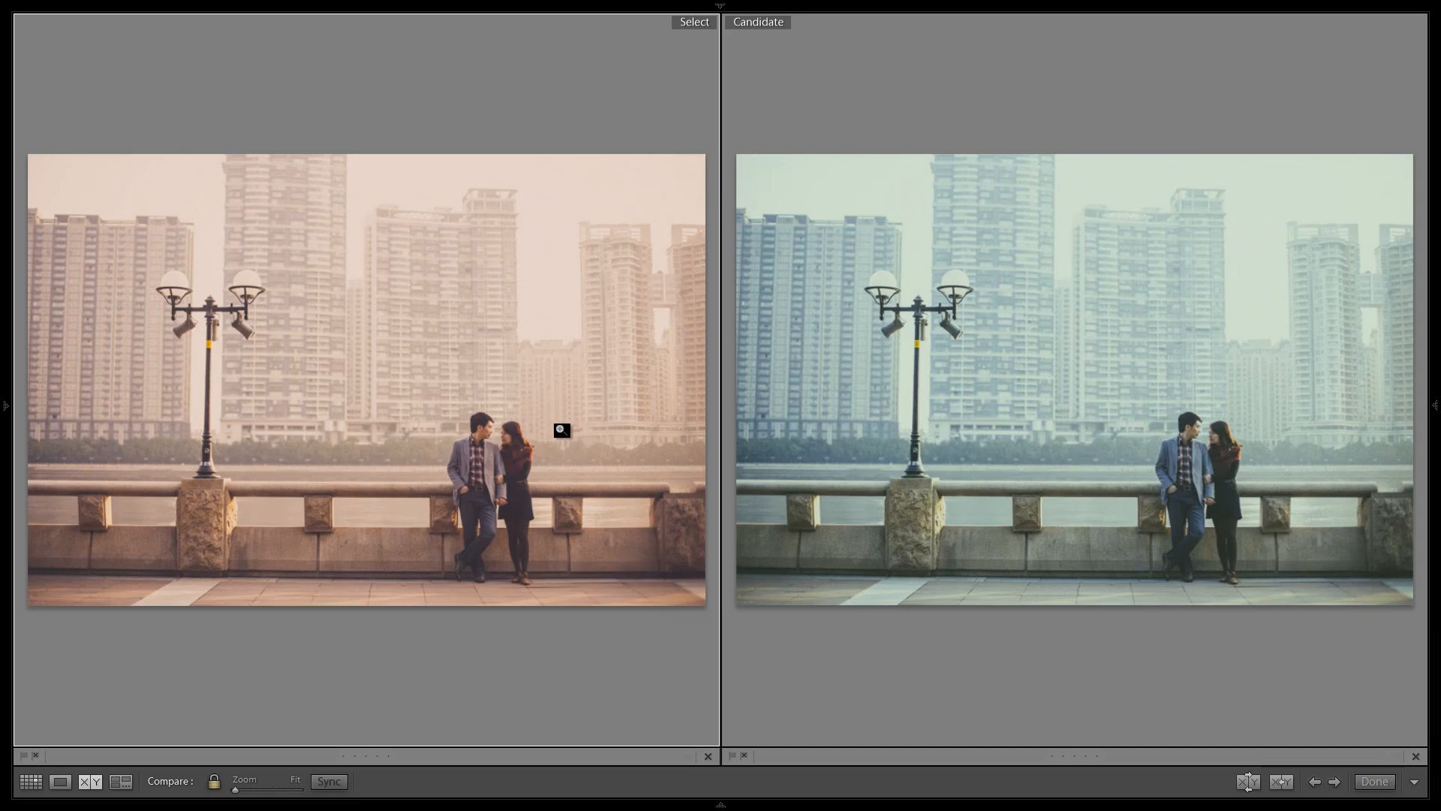
pyautogui.press('Tab')
pyautogui.press('e')
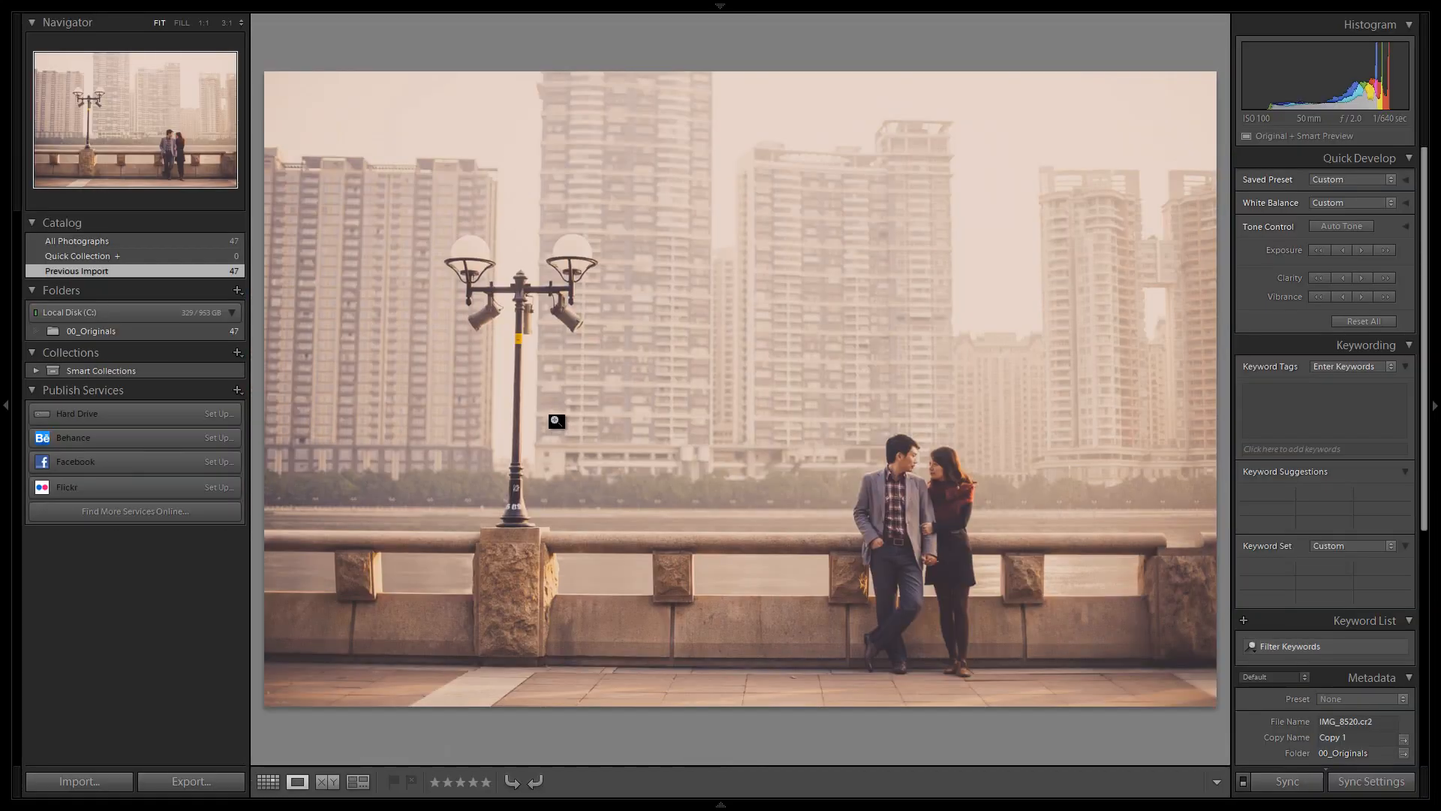
# Return to the Develop module, clear the selection and switch to the original photo
pyautogui.press('d')
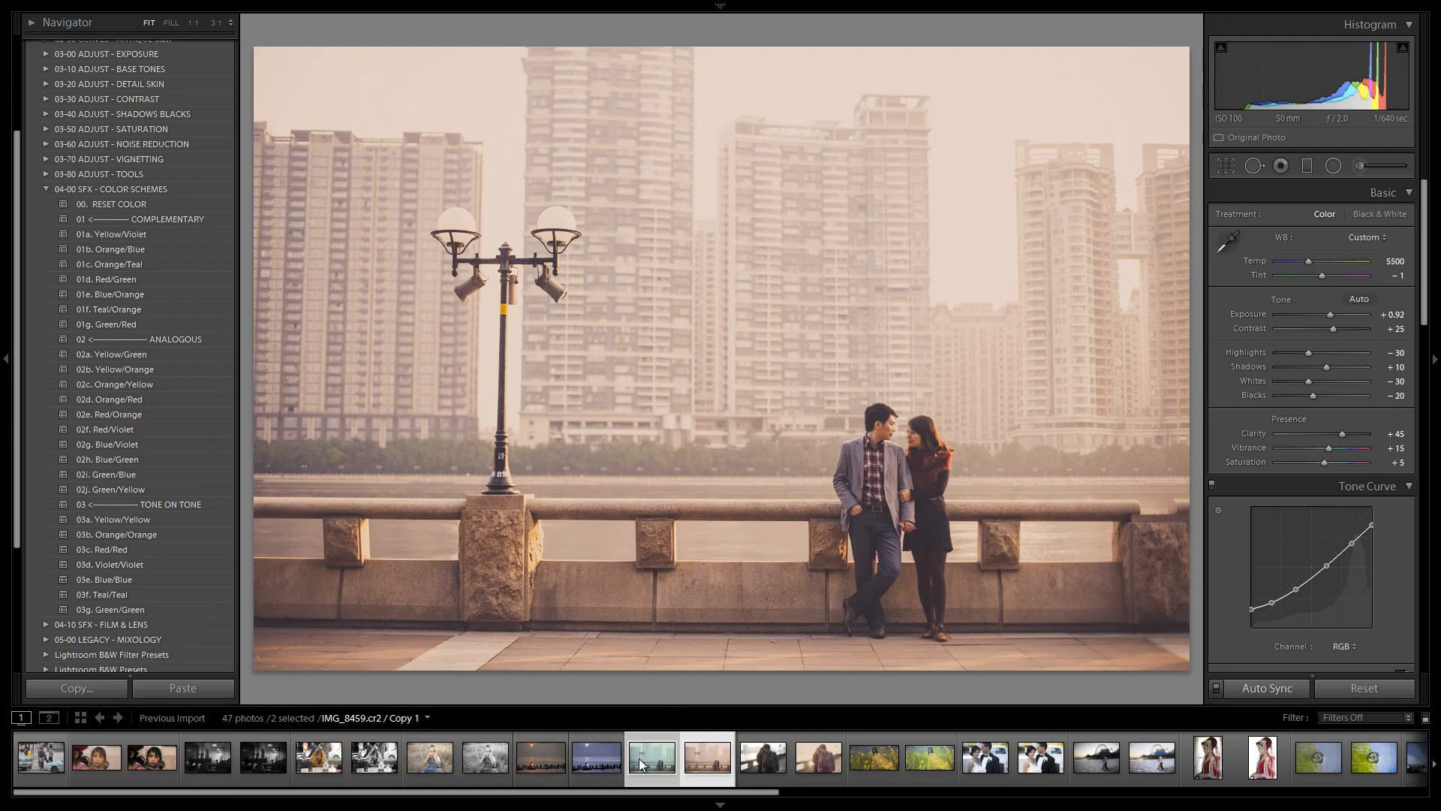
pyautogui.hotkey('ctrl', 'd')
pyautogui.press('Right')
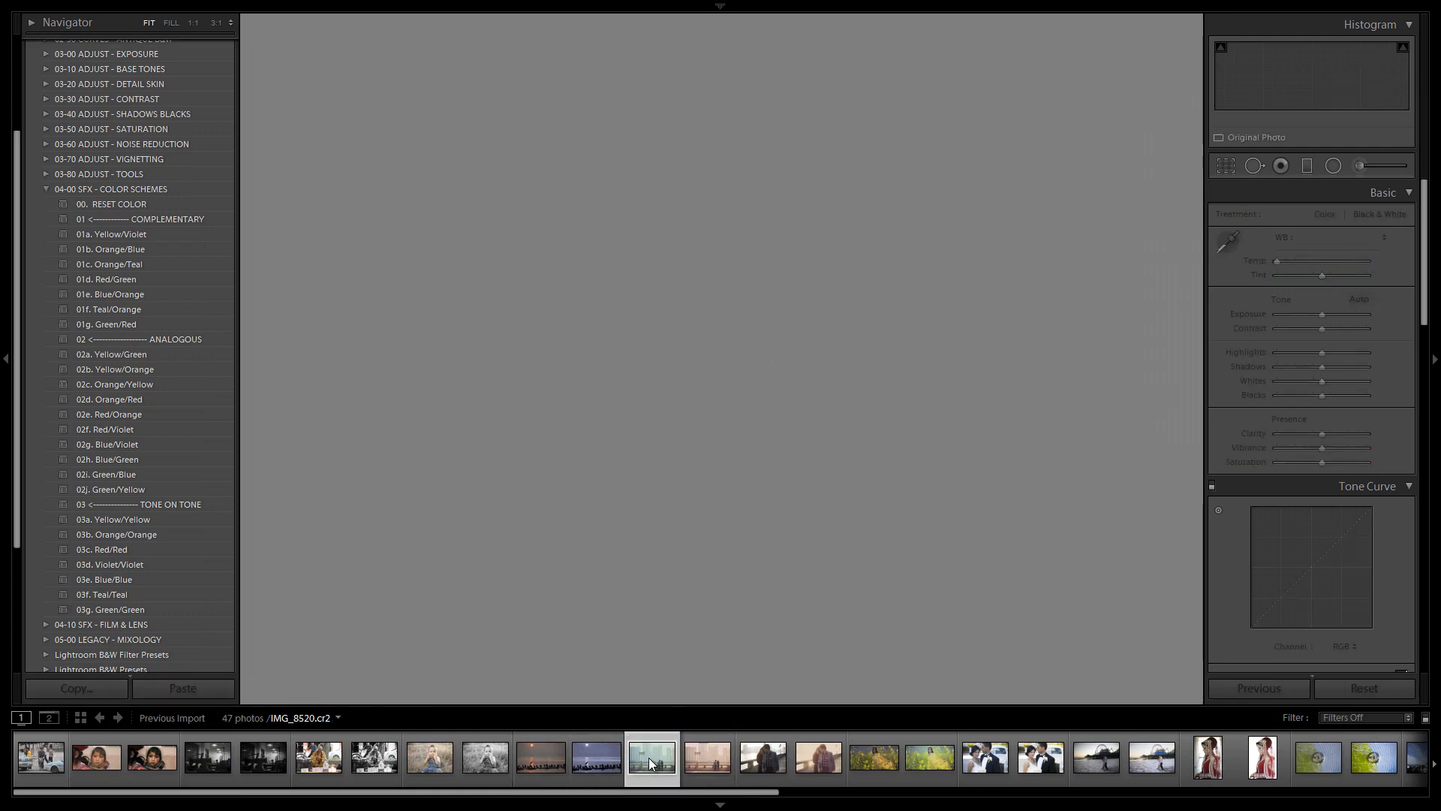
# Switch between the original photo and its virtual copy in the filmstrip to compare the two looks
pyautogui.click(649, 759)
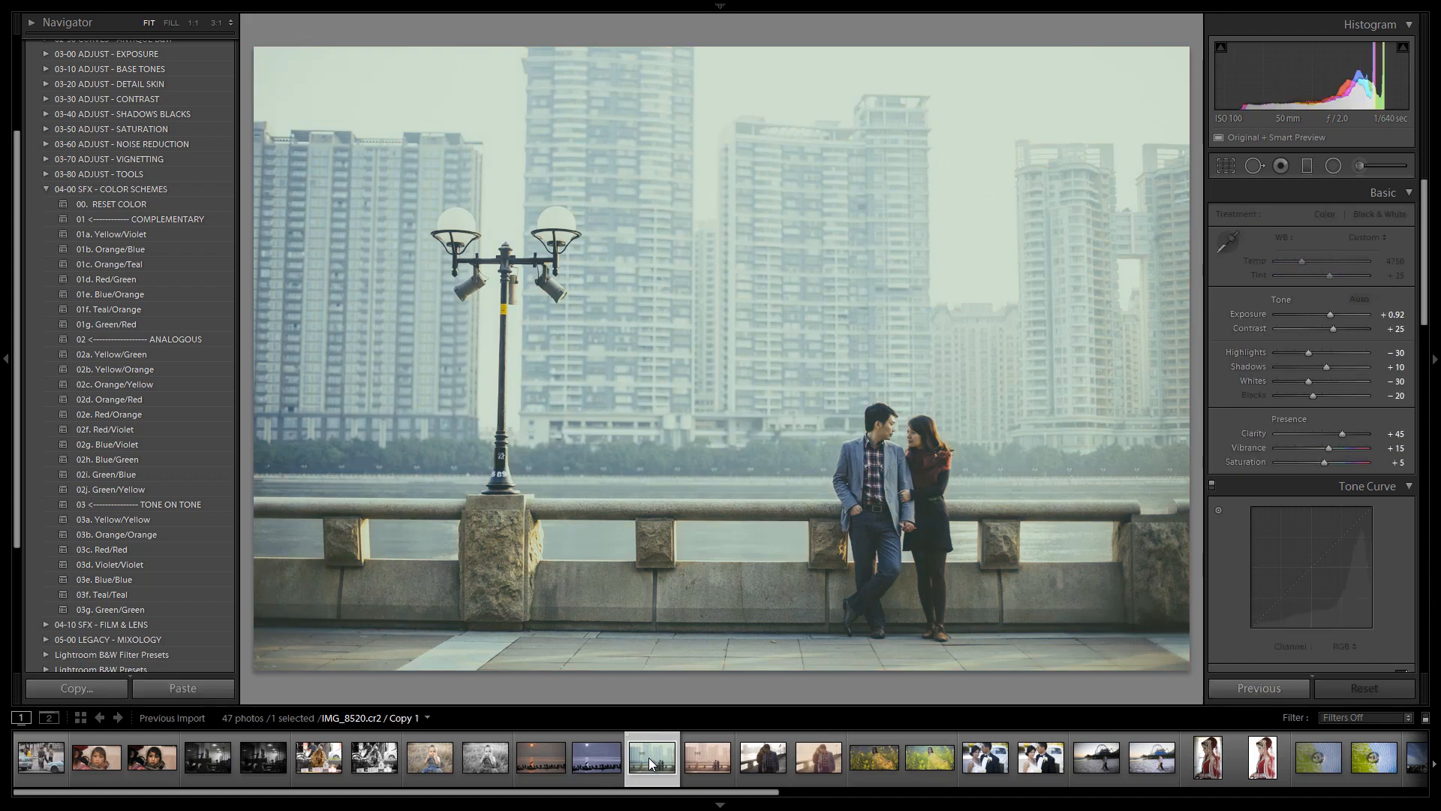
pyautogui.press('Right')
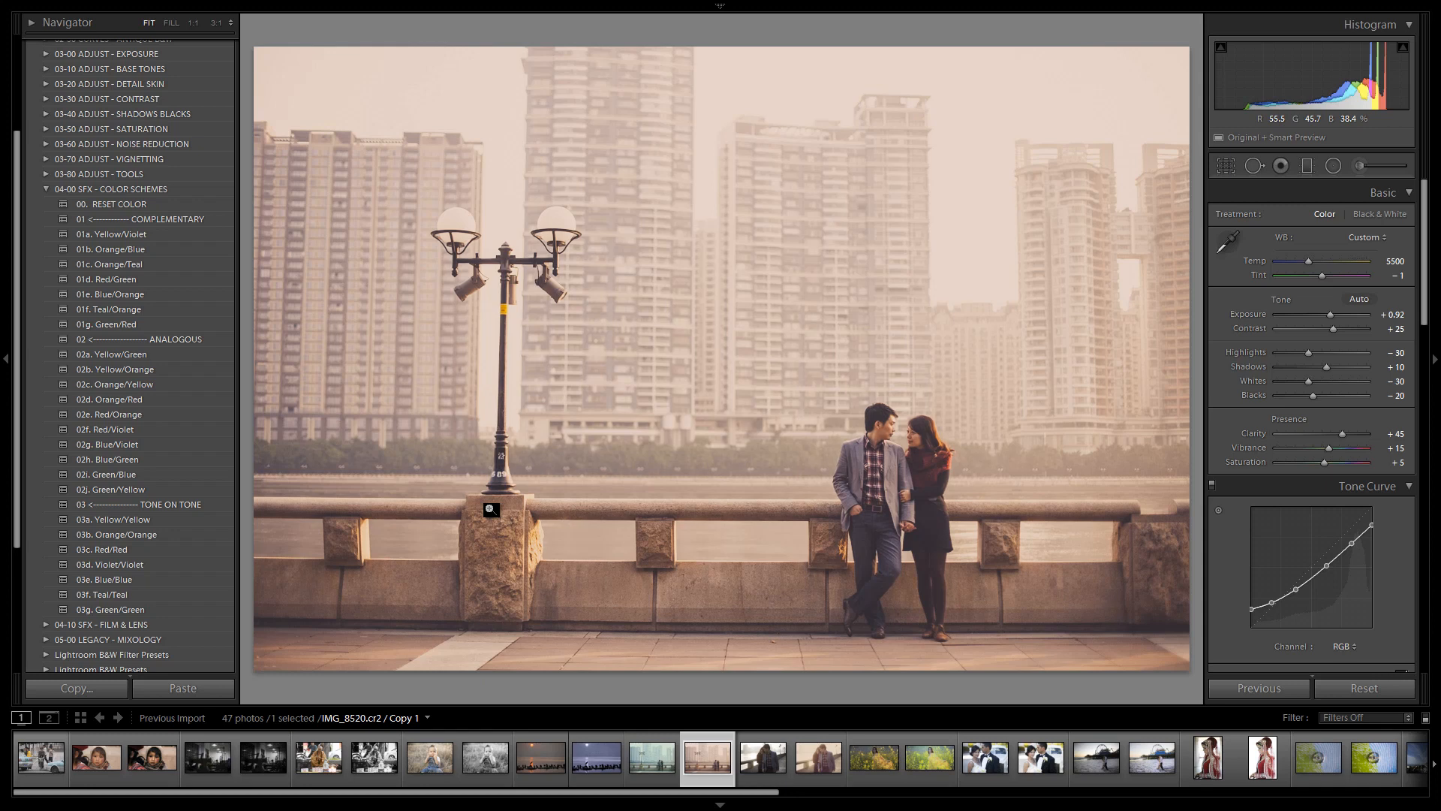
pyautogui.click(642, 763)
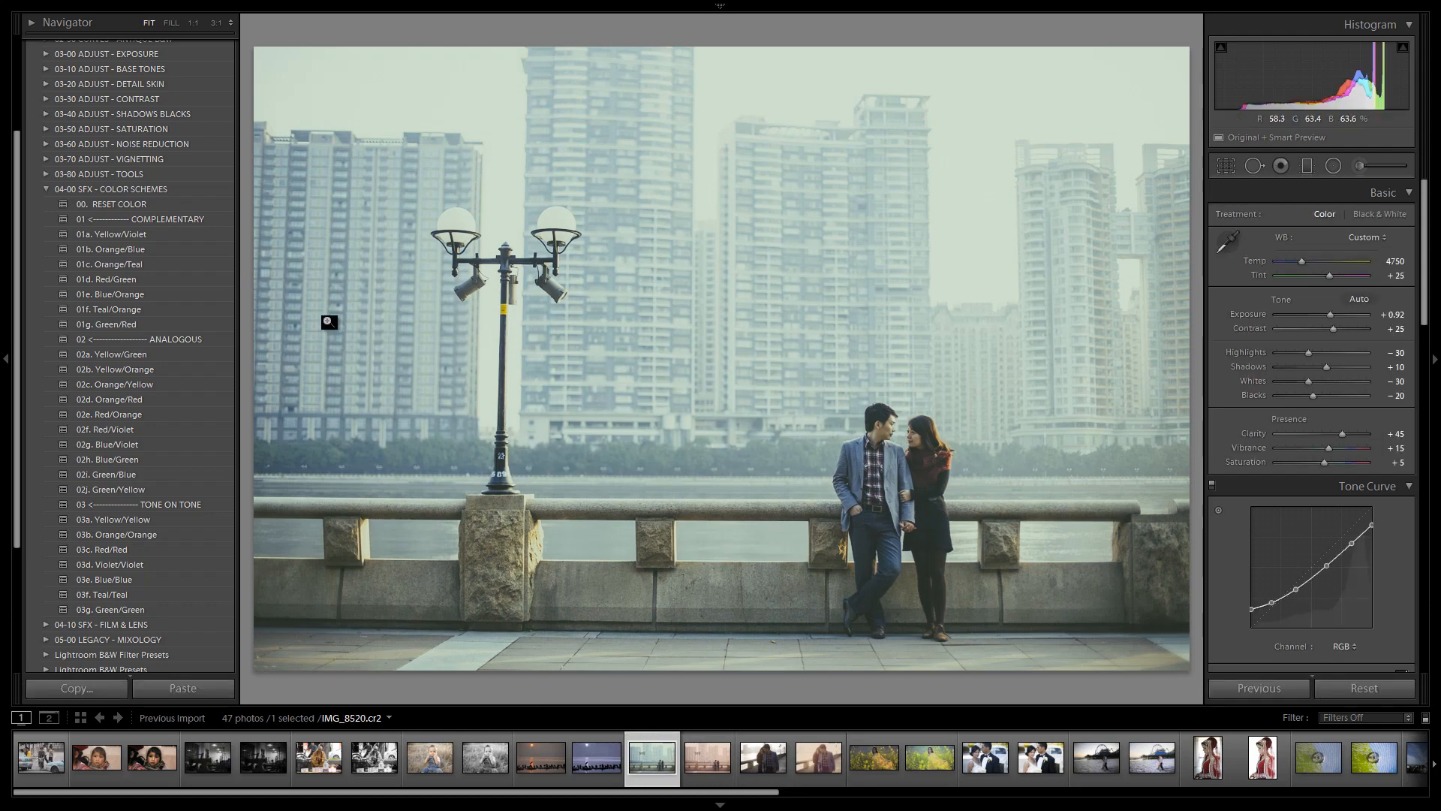
# Open the 00-00 MY MIXOLOGY - PYE folder, start a new develop preset, check all settings except White Balance, Exposure and lens corrections apart from Lens Vignetting
pyautogui.scroll(5, 75, 321)
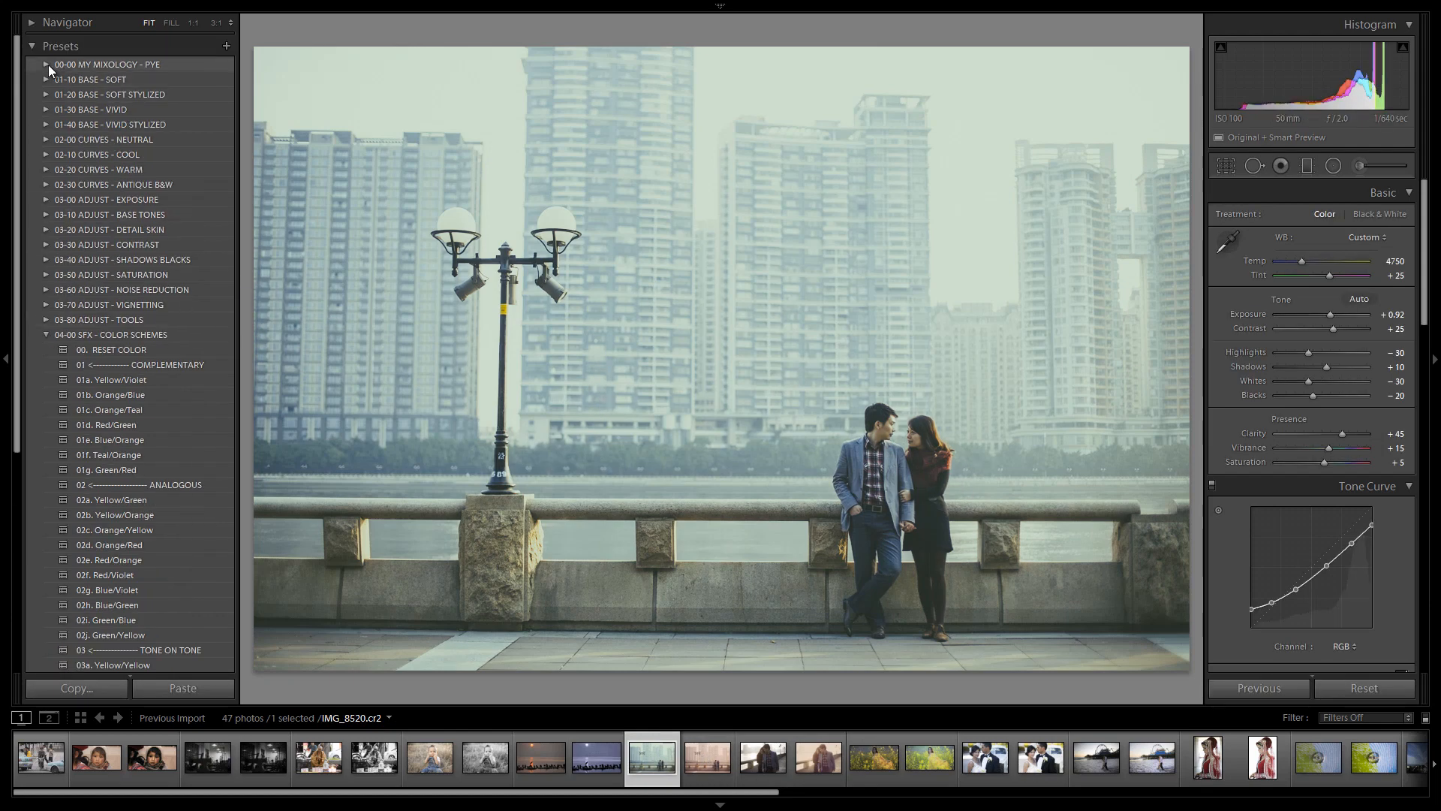
pyautogui.click(49, 64)
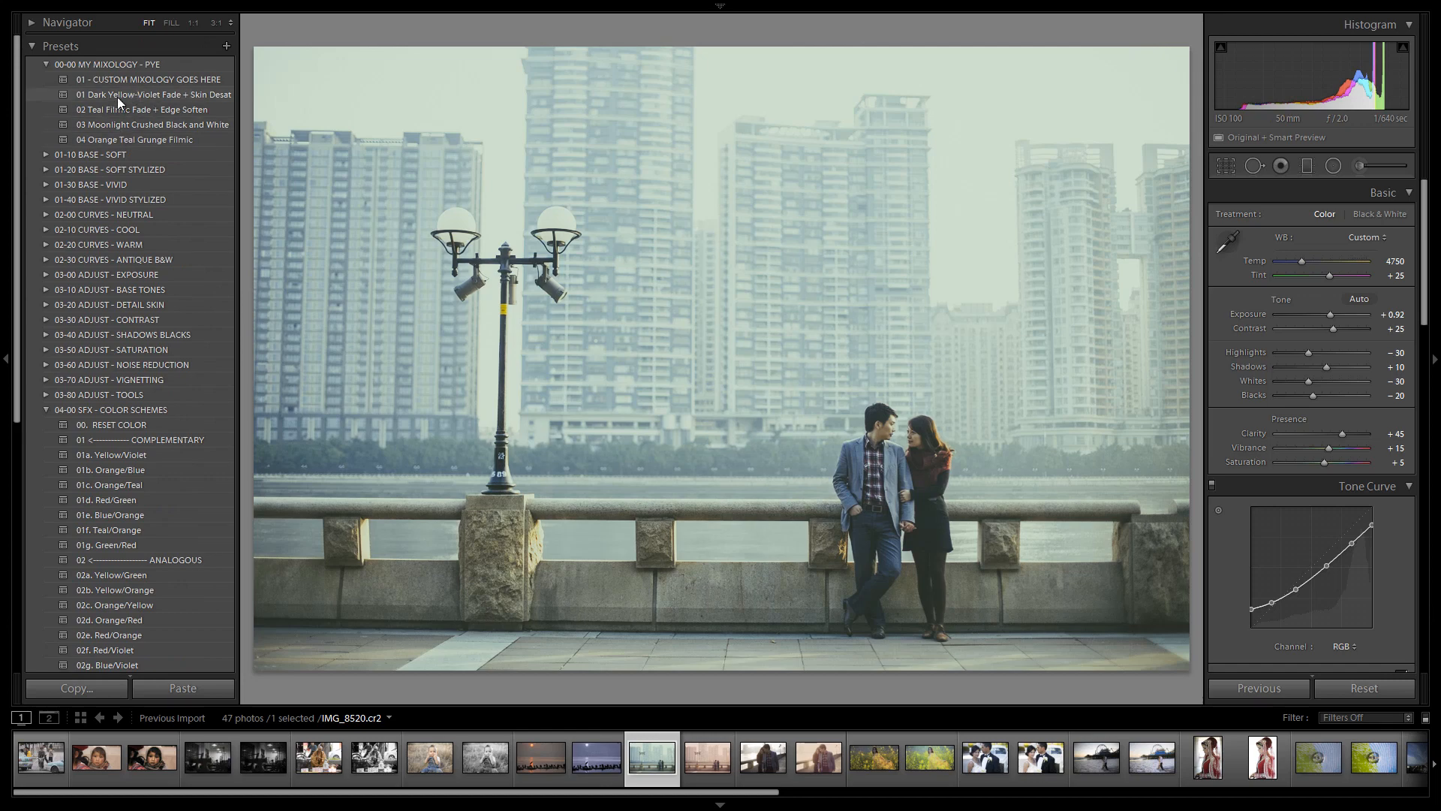
pyautogui.click(226, 45)
pyautogui.write('05')
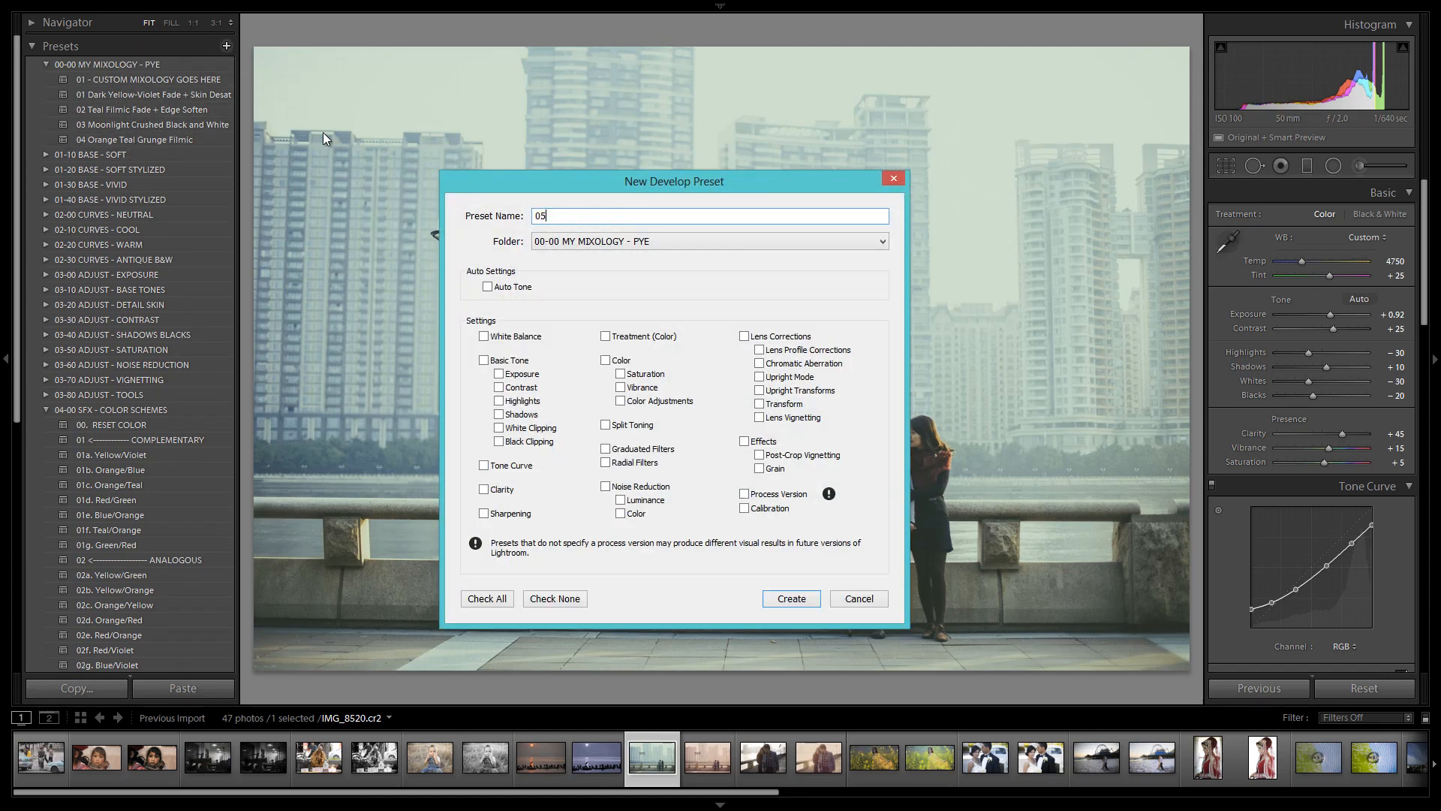
pyautogui.click(488, 598)
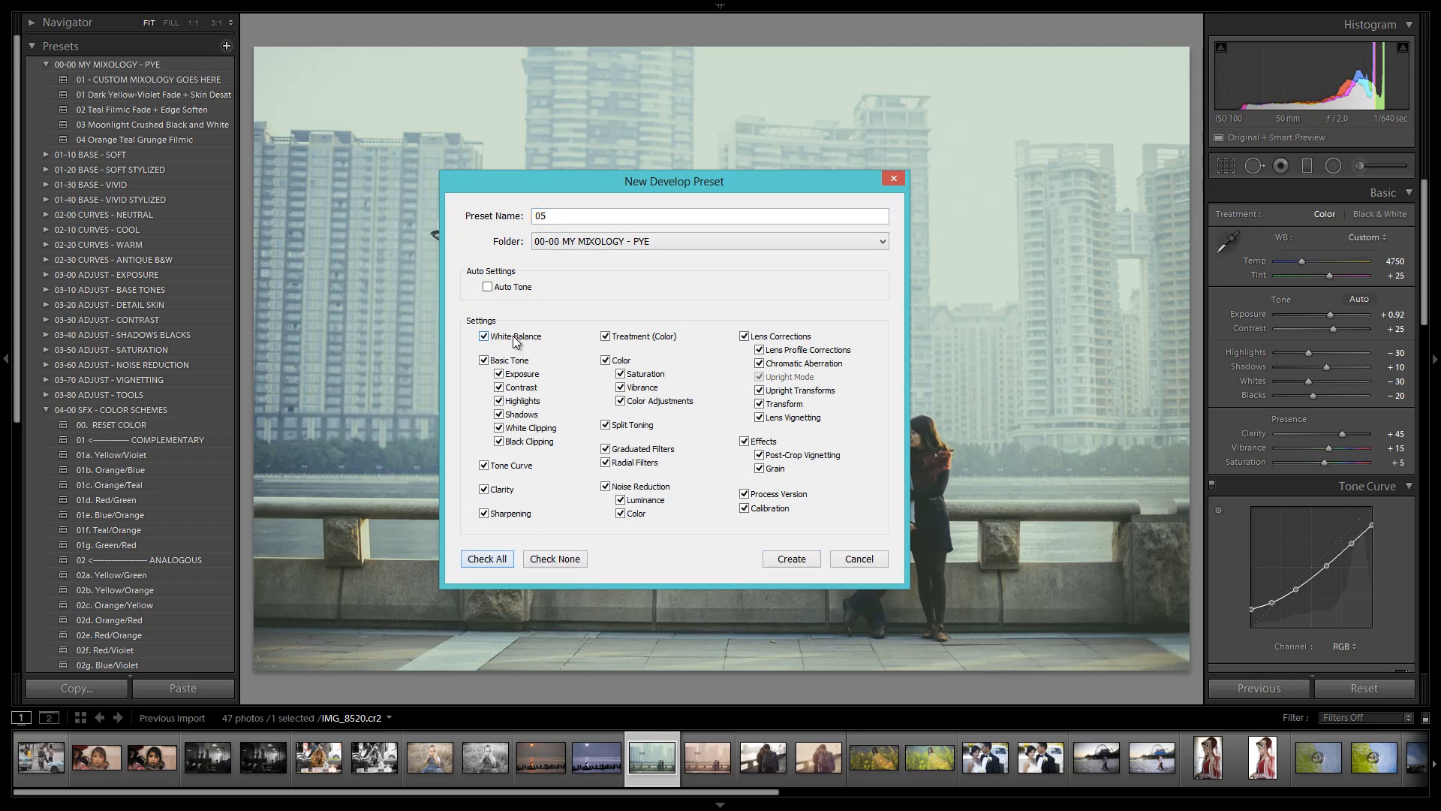
pyautogui.click(515, 339)
pyautogui.click(524, 374)
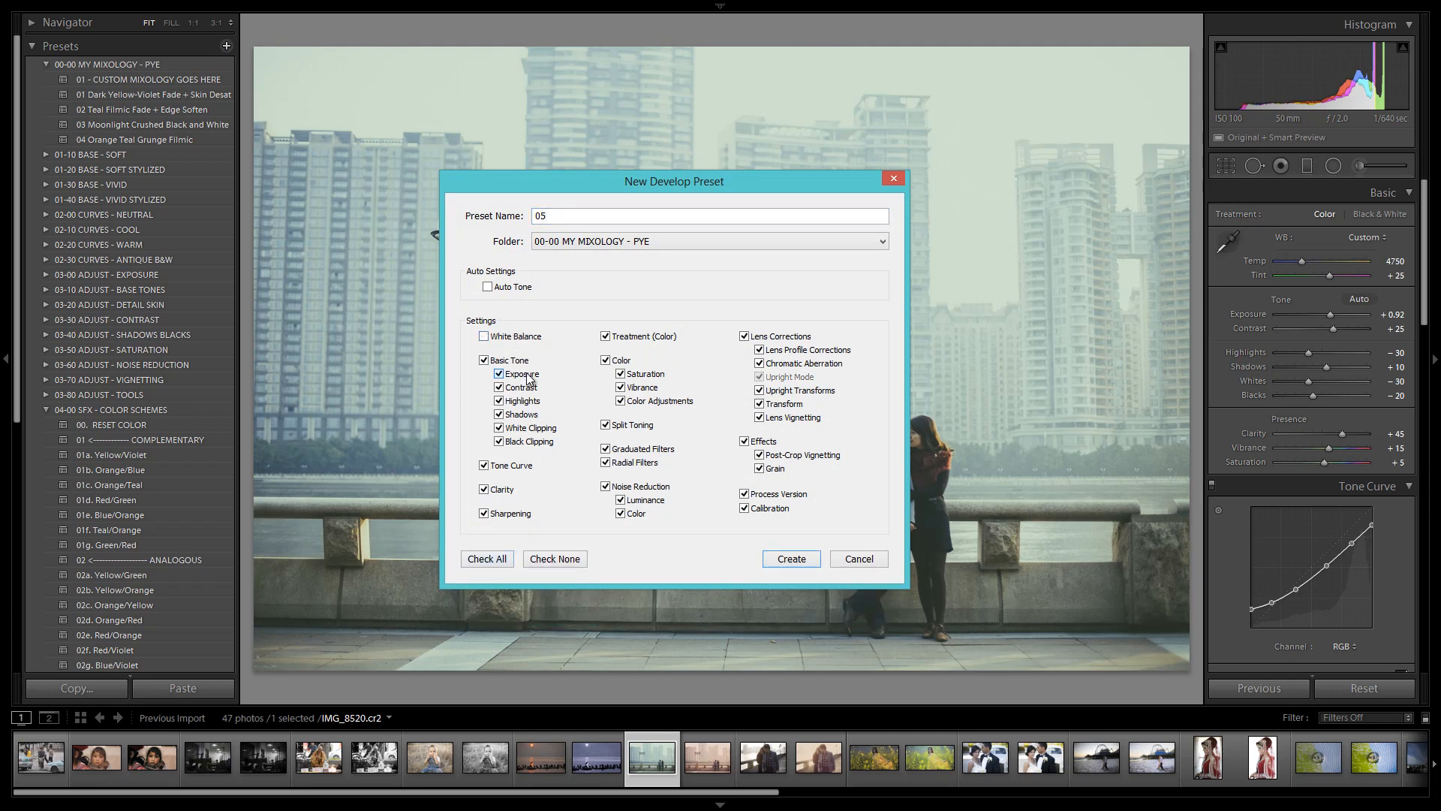
pyautogui.click(743, 336)
pyautogui.click(764, 418)
# Name the preset "05 Teal Green Vintage Fade" and create it in the 00-00 MY MIXOLOGY - PYE folder
pyautogui.doubleClick(596, 215)
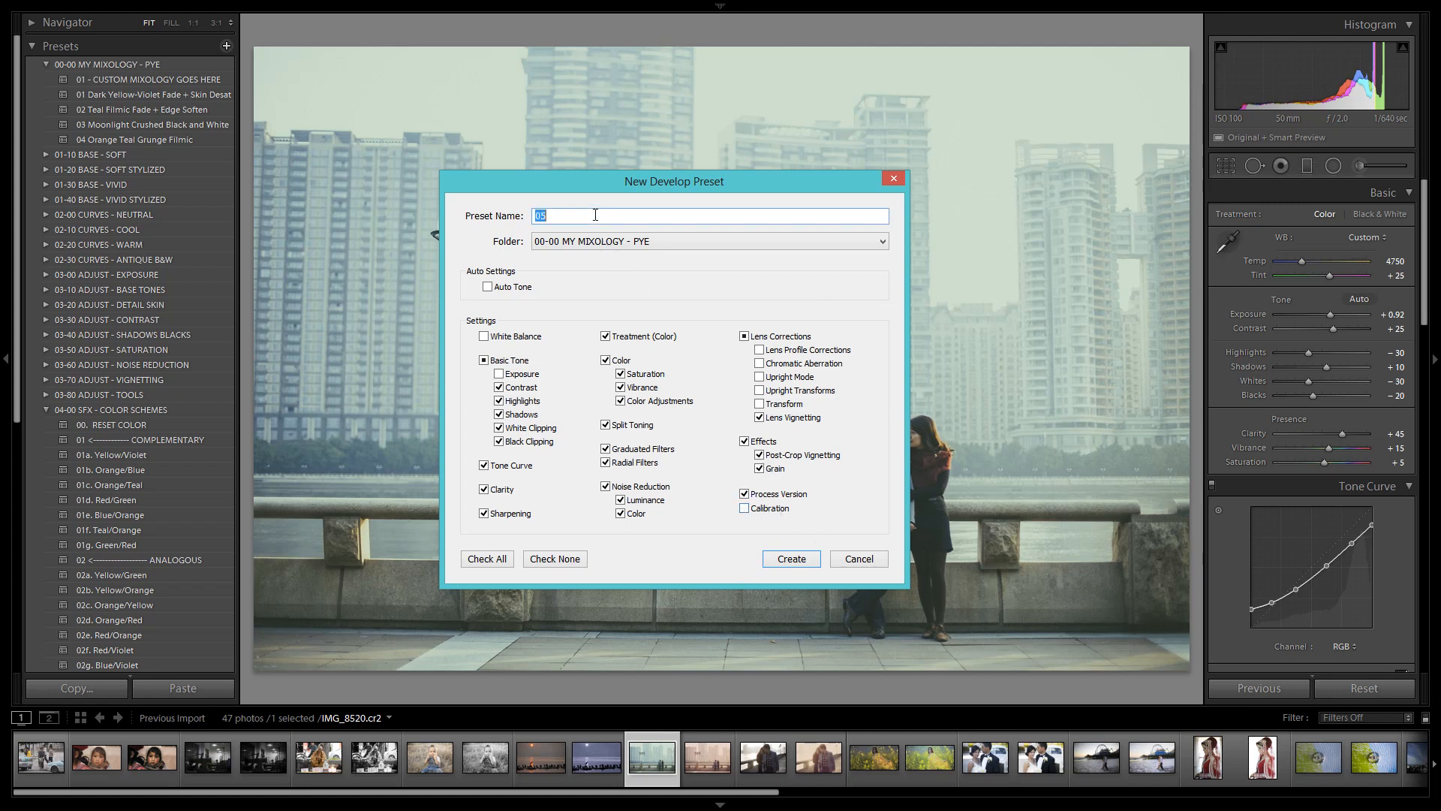
pyautogui.click(595, 215)
pyautogui.write('Teal Vintage Fade')
pyautogui.moveTo(704, 193); pyautogui.dragTo(451, 185)
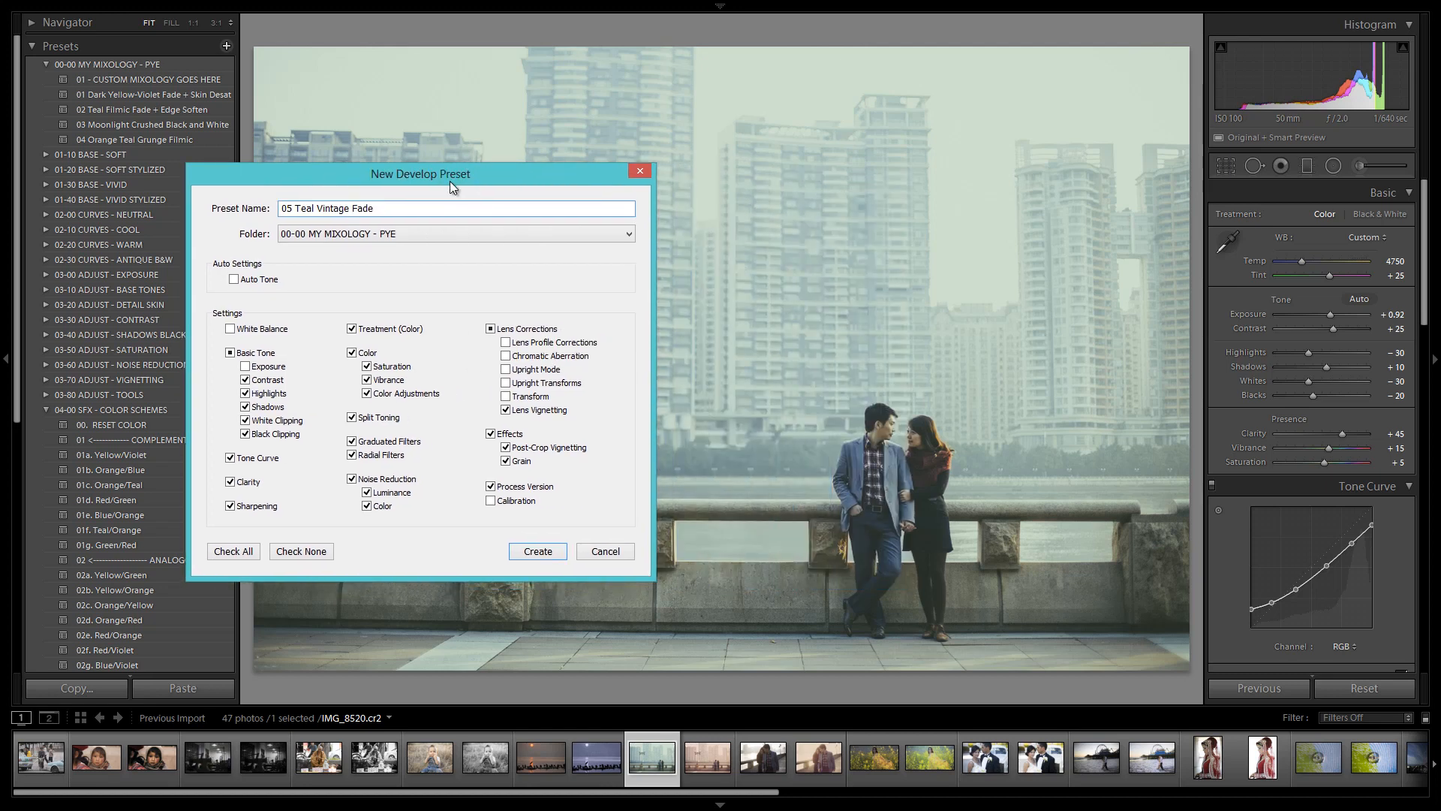
pyautogui.click(316, 209)
pyautogui.press('BackSpace')
pyautogui.write('Green')
pyautogui.click(543, 555)
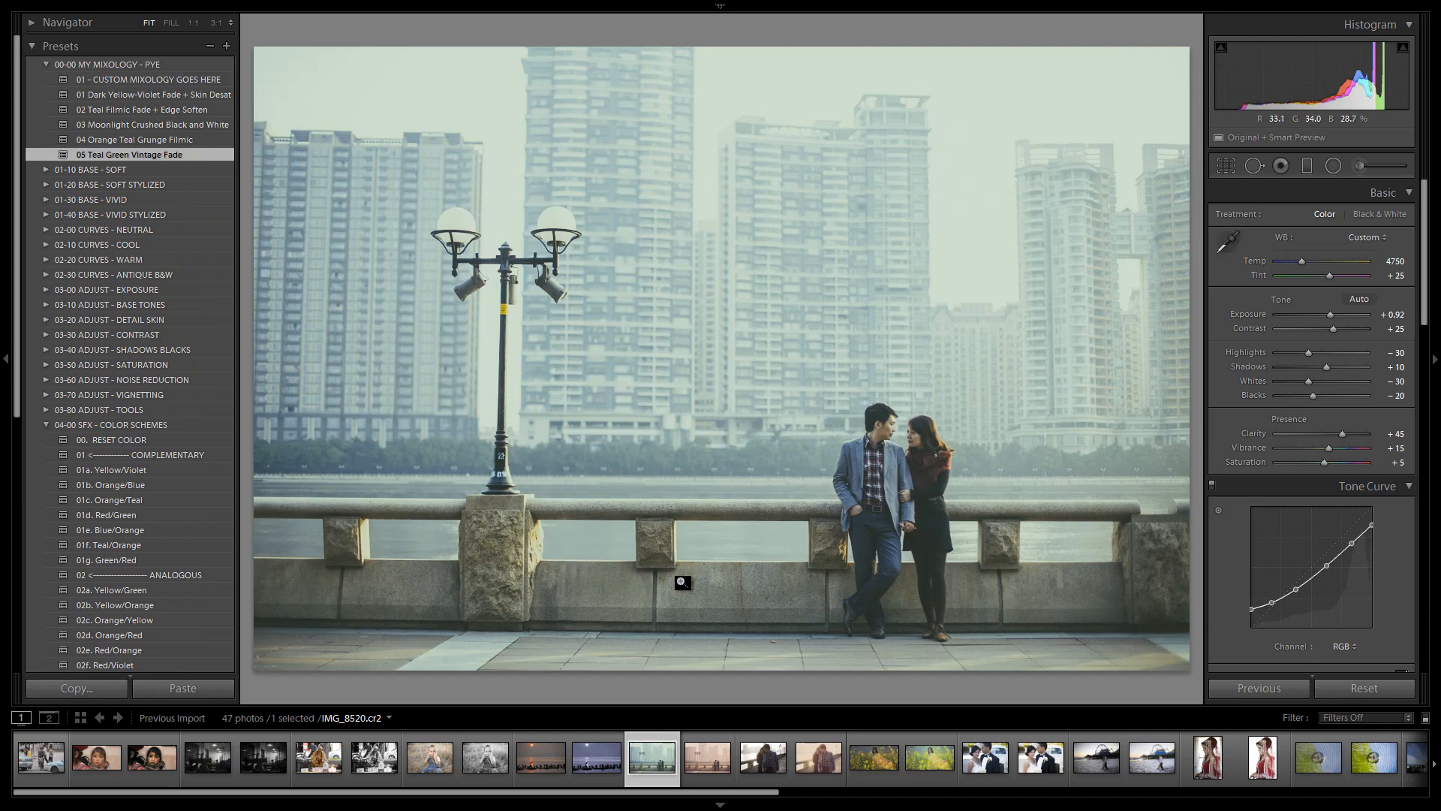
# Browse the virtual copy and another photo in the filmstrip, then return to the original riverside photo
pyautogui.click(710, 755)
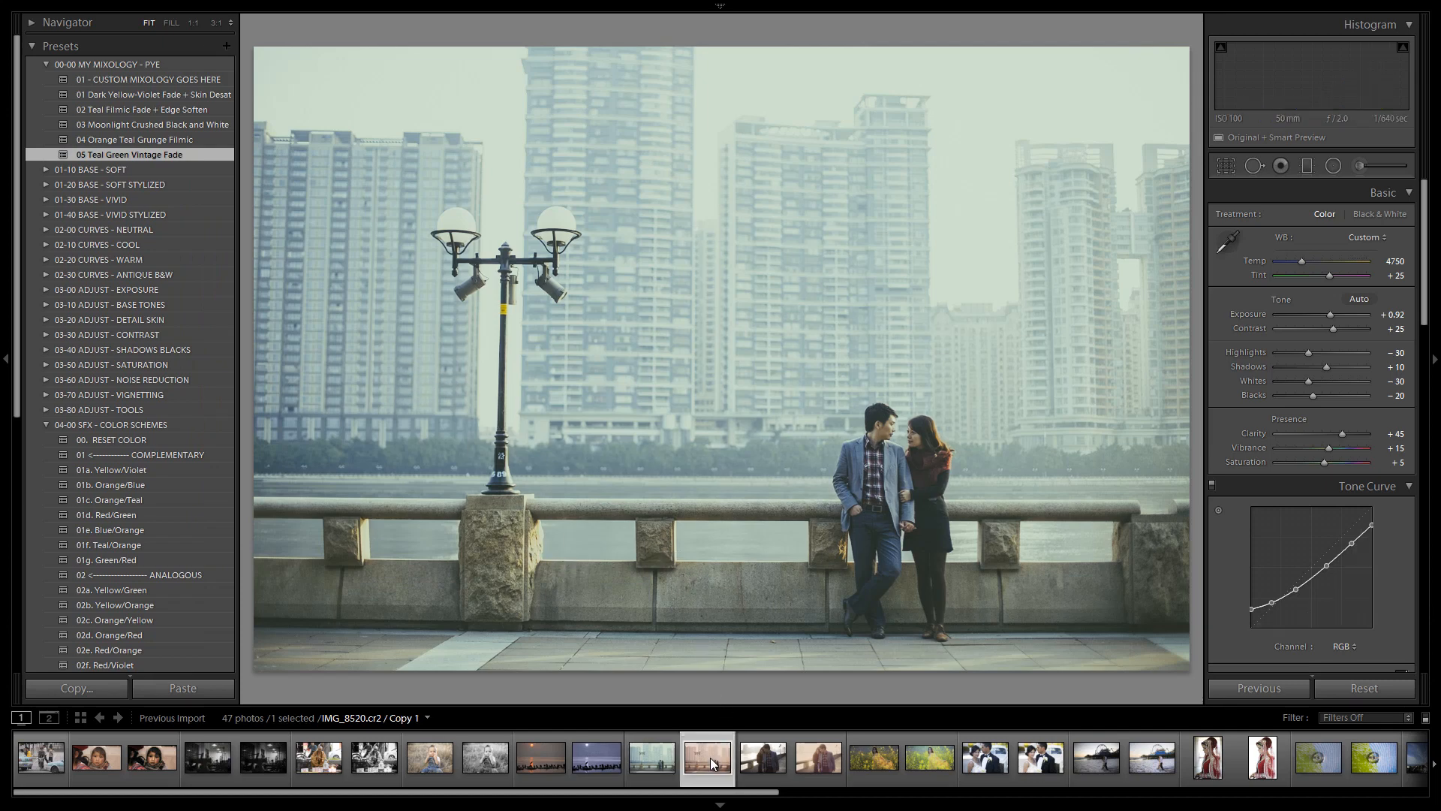
pyautogui.click(819, 760)
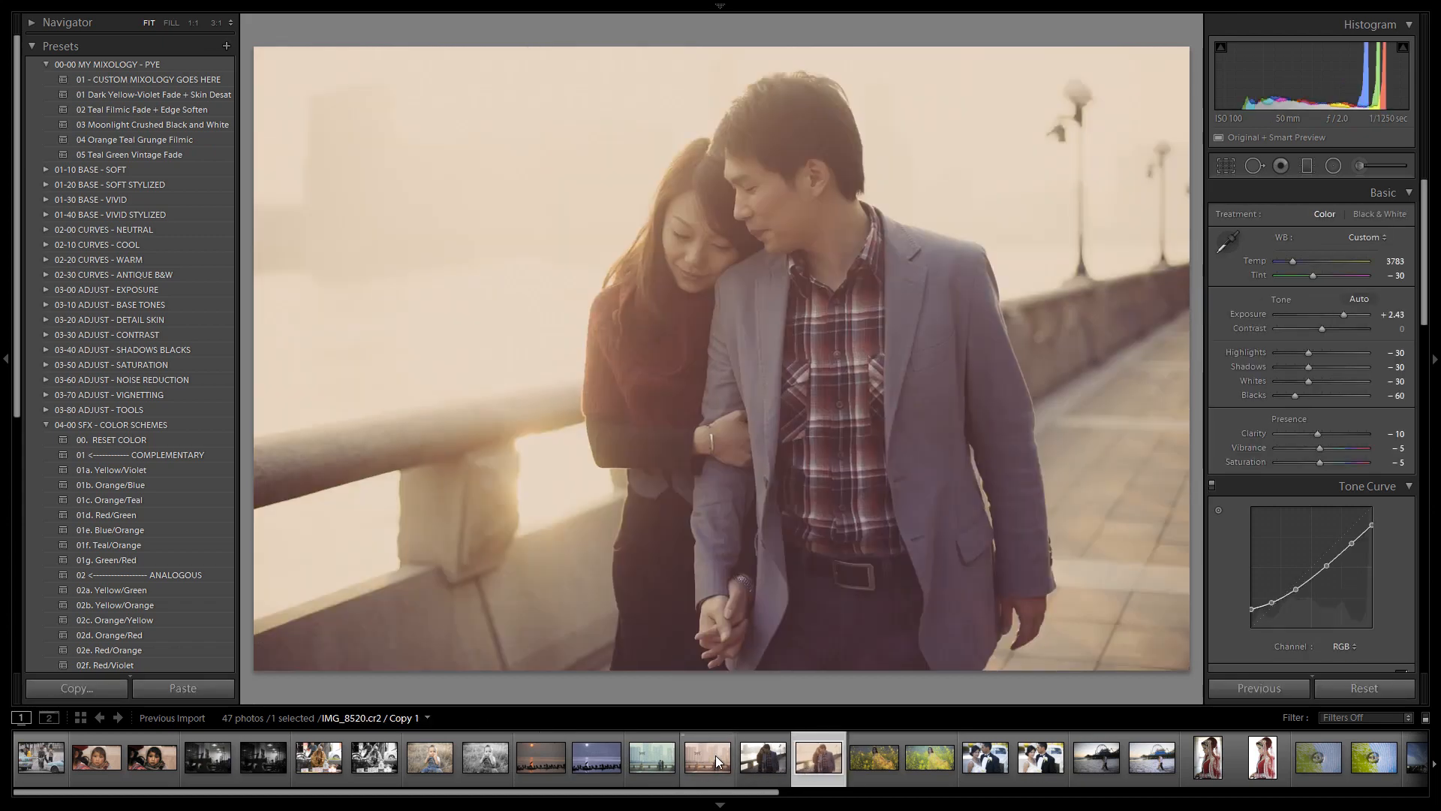
pyautogui.click(666, 755)
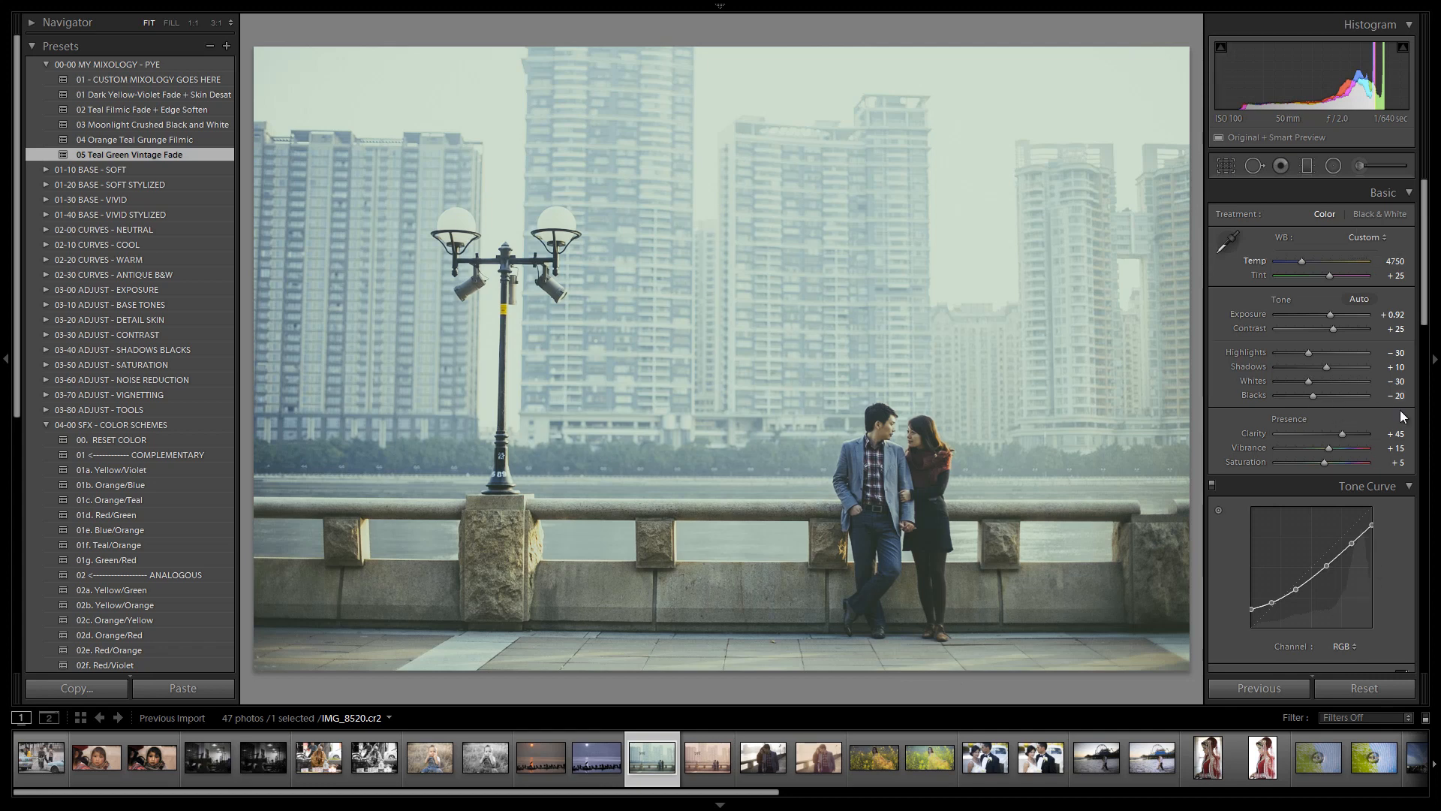
# Inspect the original photo's tone curve in the Red, Green and Blue channels
pyautogui.scroll(-3, 1326, 381)
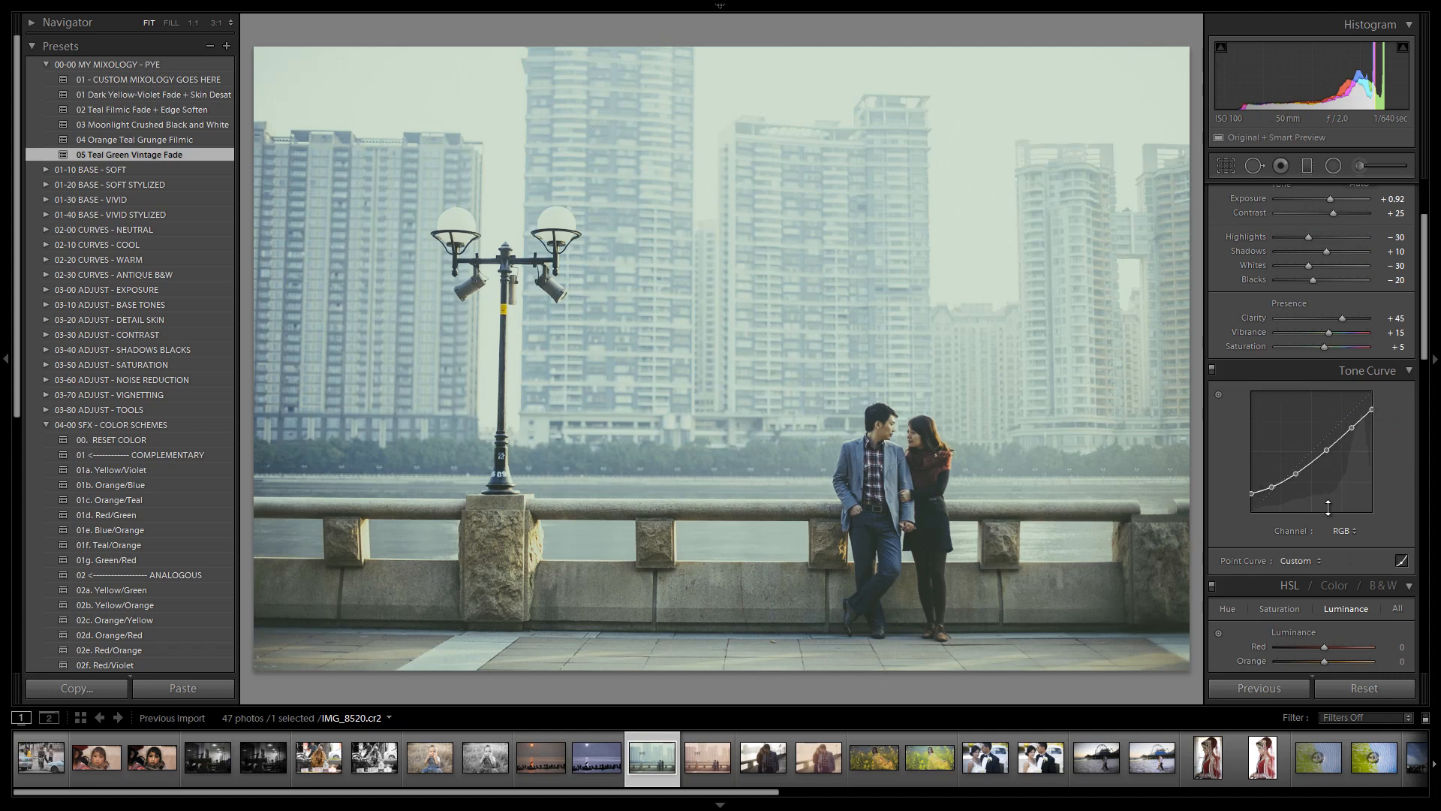
pyautogui.click(1339, 532)
pyautogui.click(1321, 566)
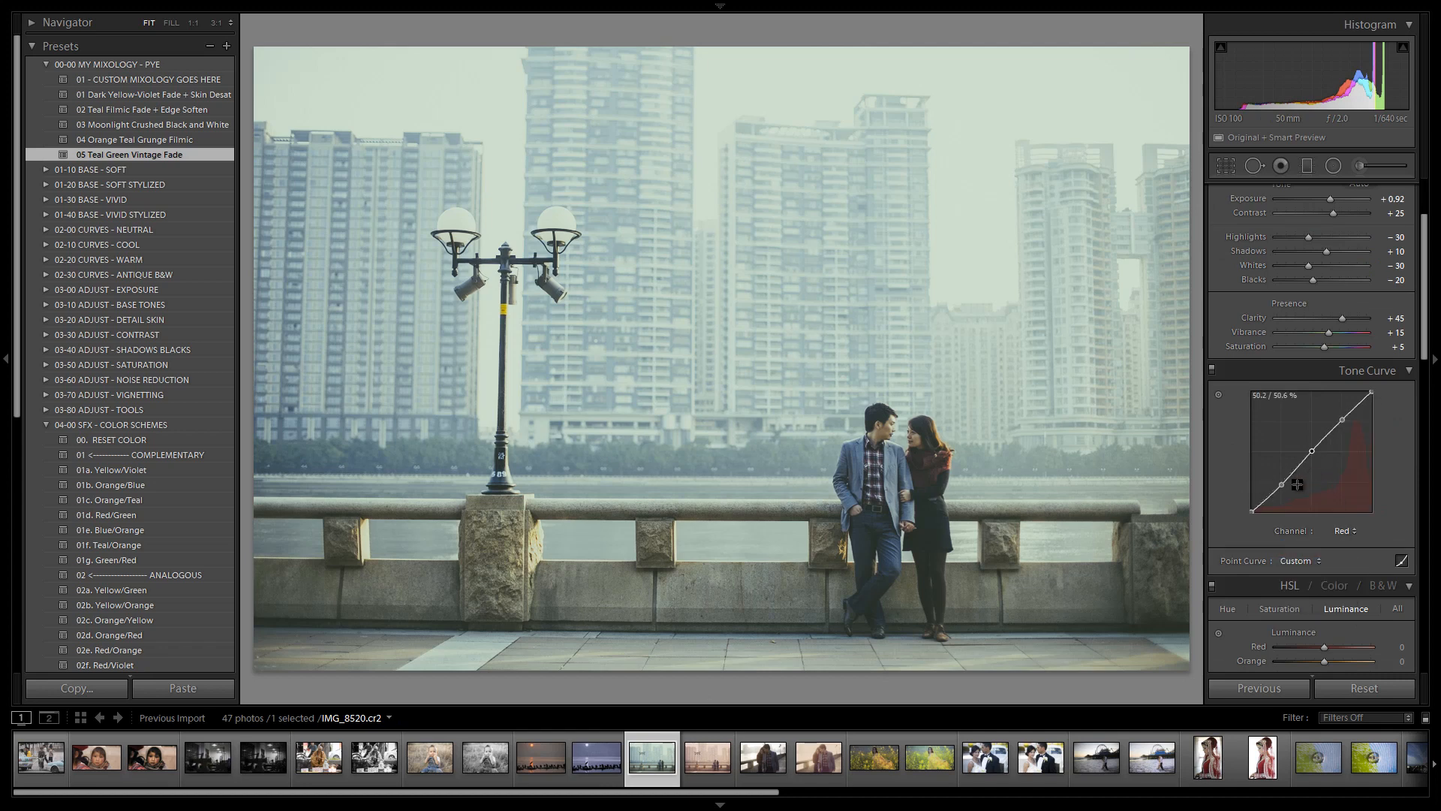
pyautogui.click(1342, 531)
pyautogui.click(1327, 583)
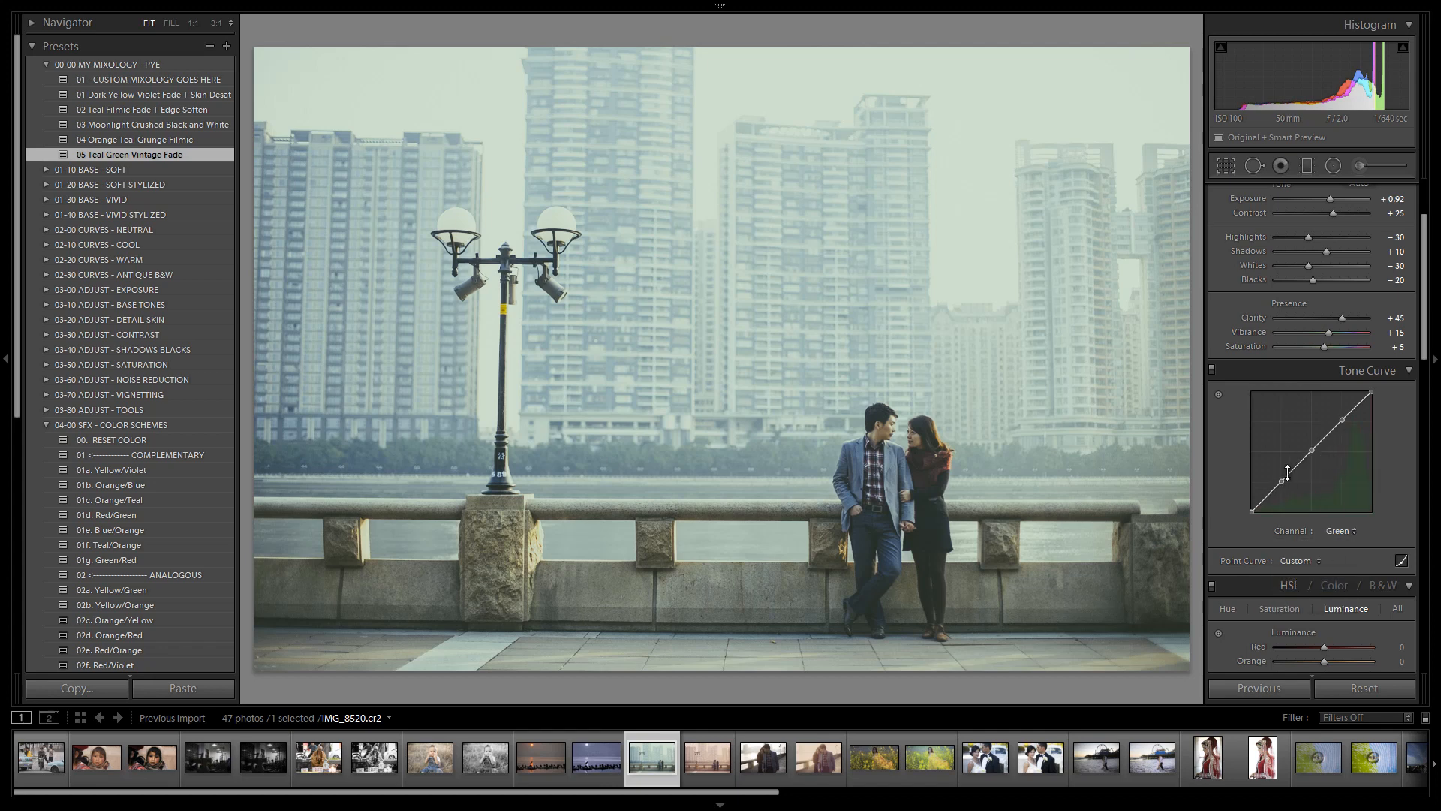
pyautogui.click(1343, 531)
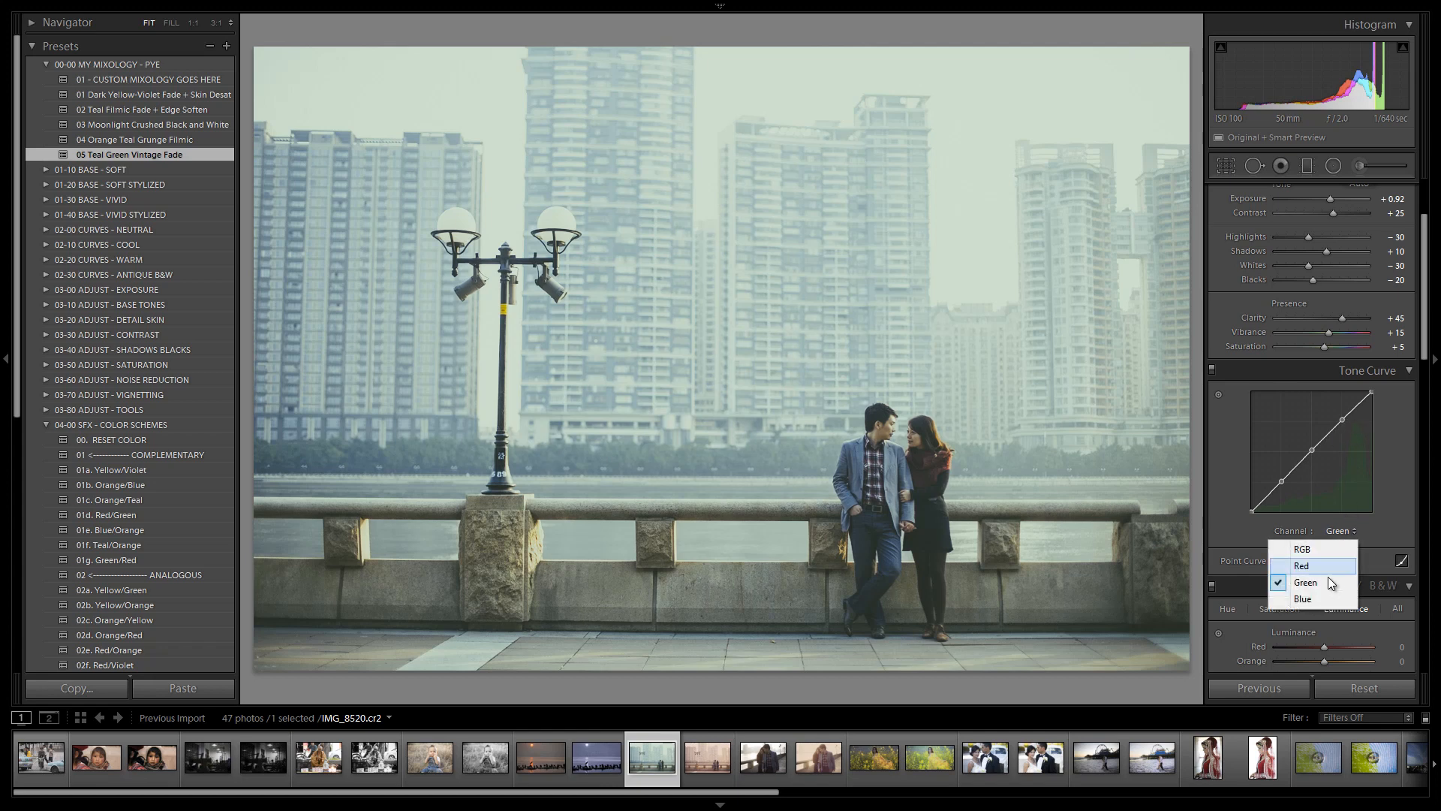
pyautogui.click(1323, 582)
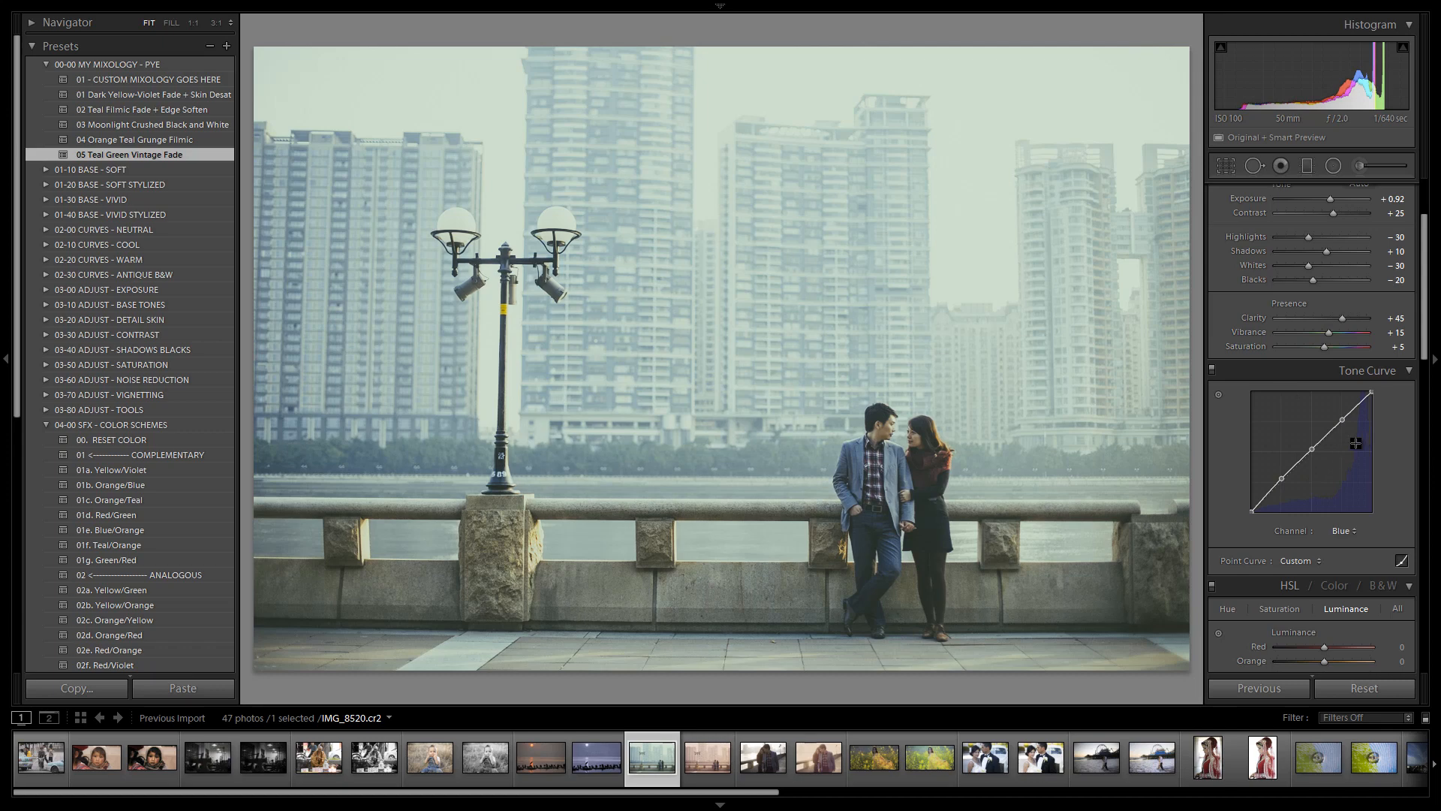
# Examine the original's split toning highlight and shadow colors and scroll through the detail, lens correction and effects settings
pyautogui.scroll(-6, 1377, 517)
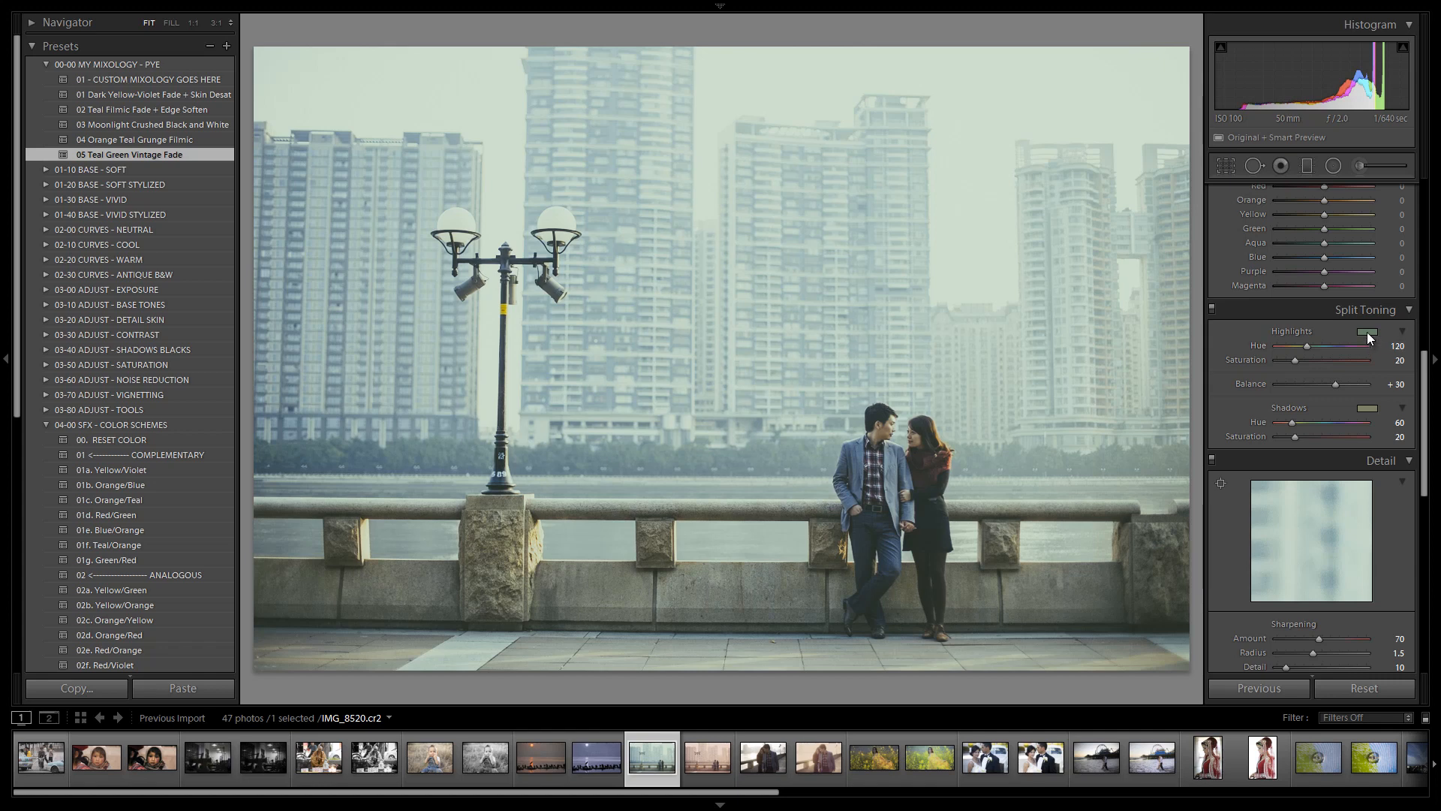
pyautogui.click(1367, 333)
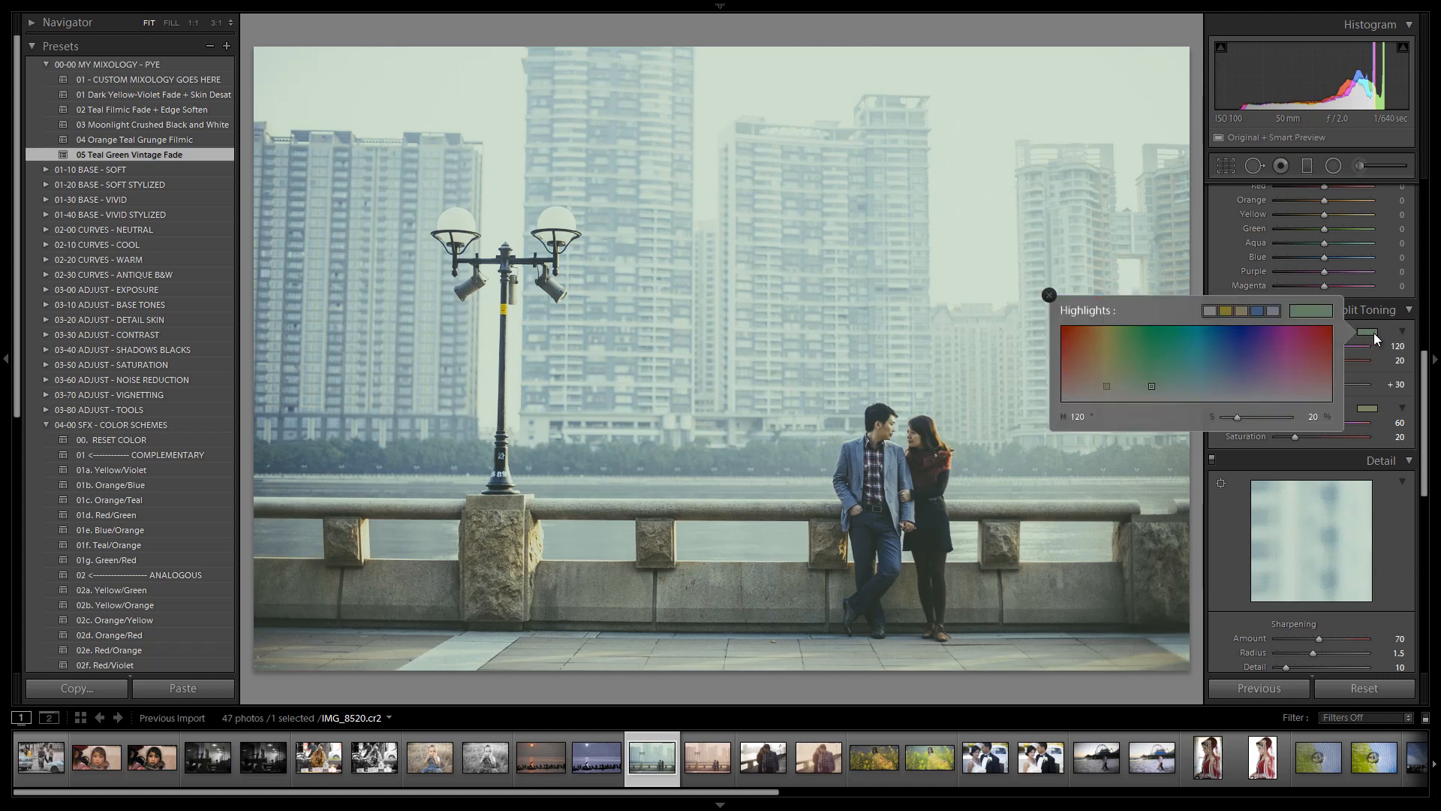
pyautogui.click(1369, 406)
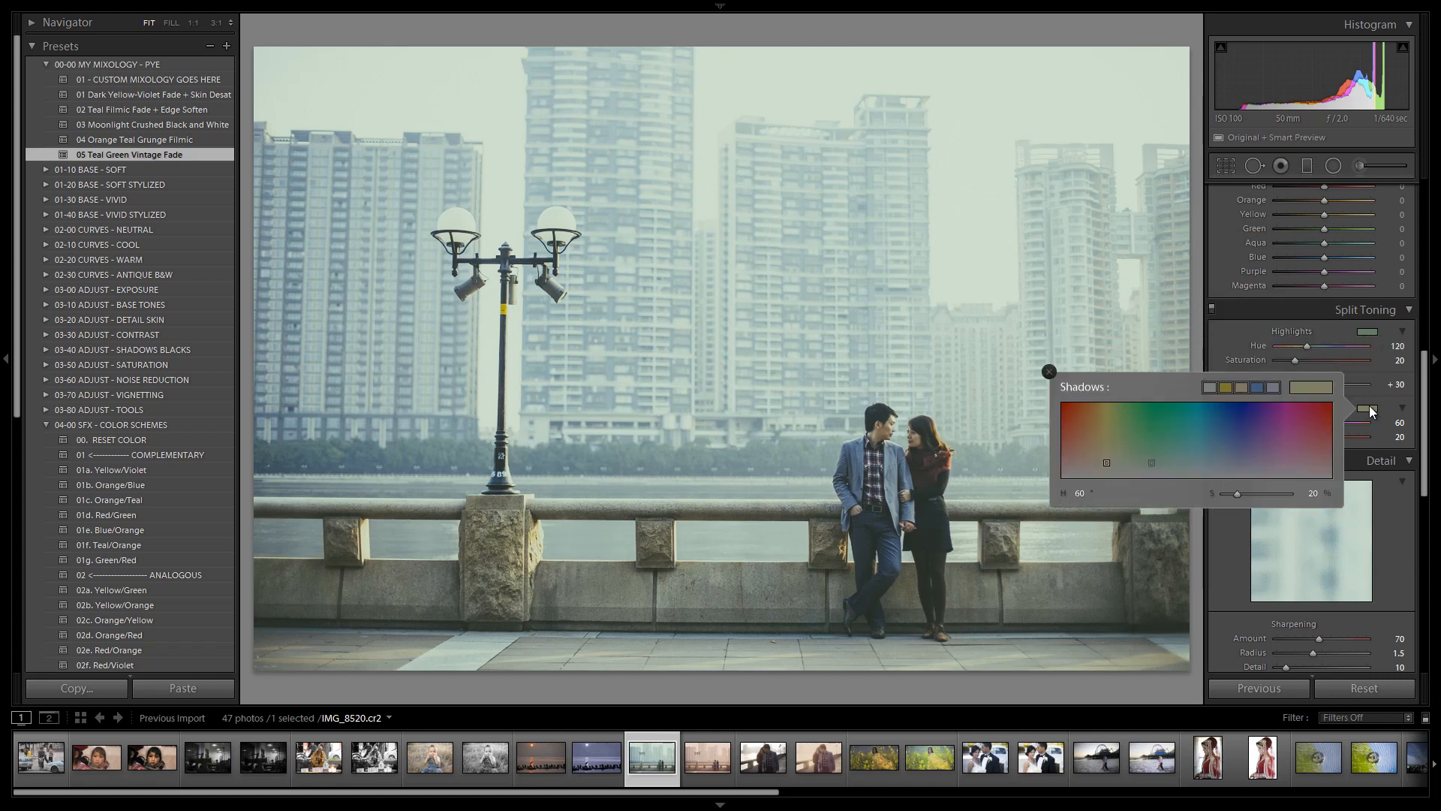
pyautogui.click(1369, 405)
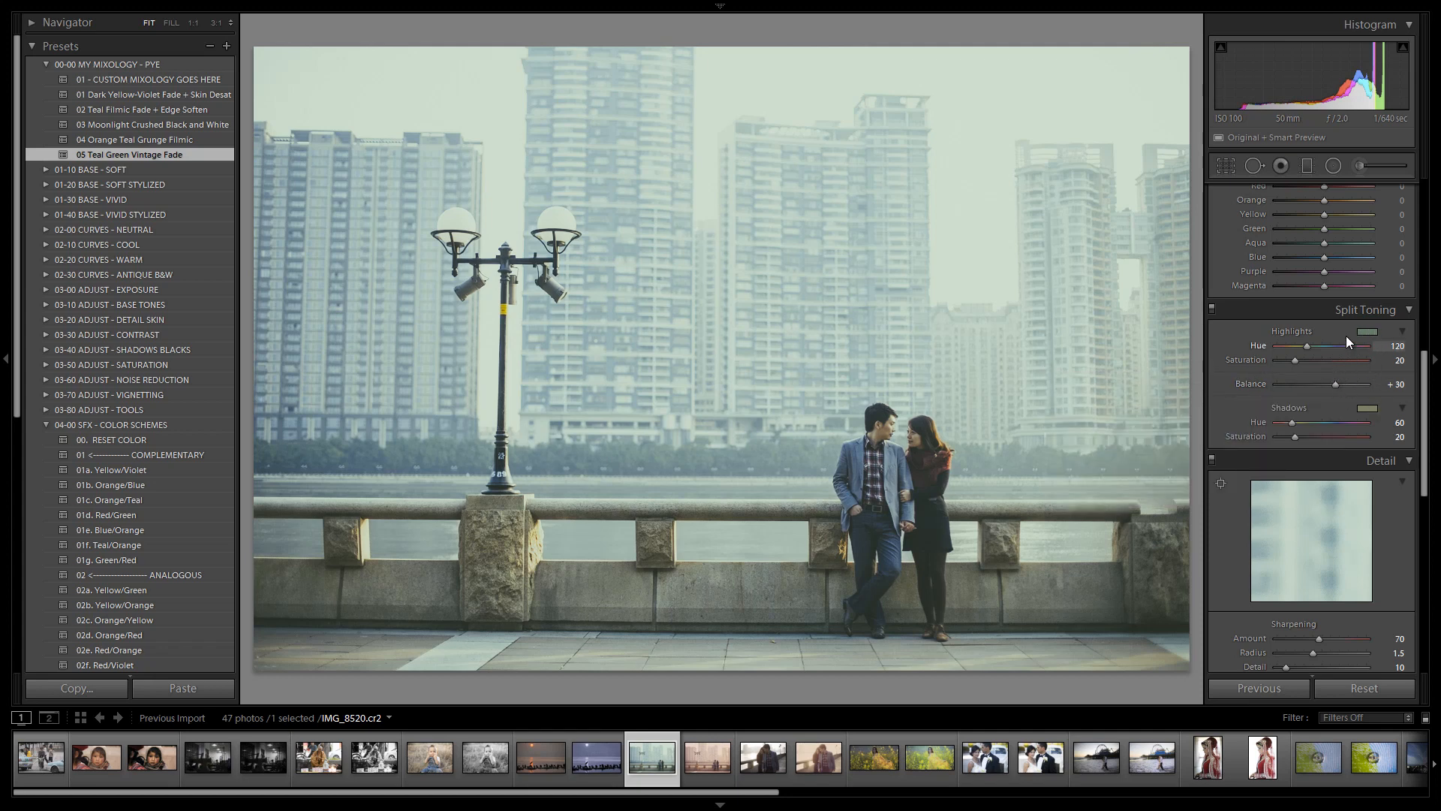
pyautogui.scroll(-5, 1349, 372)
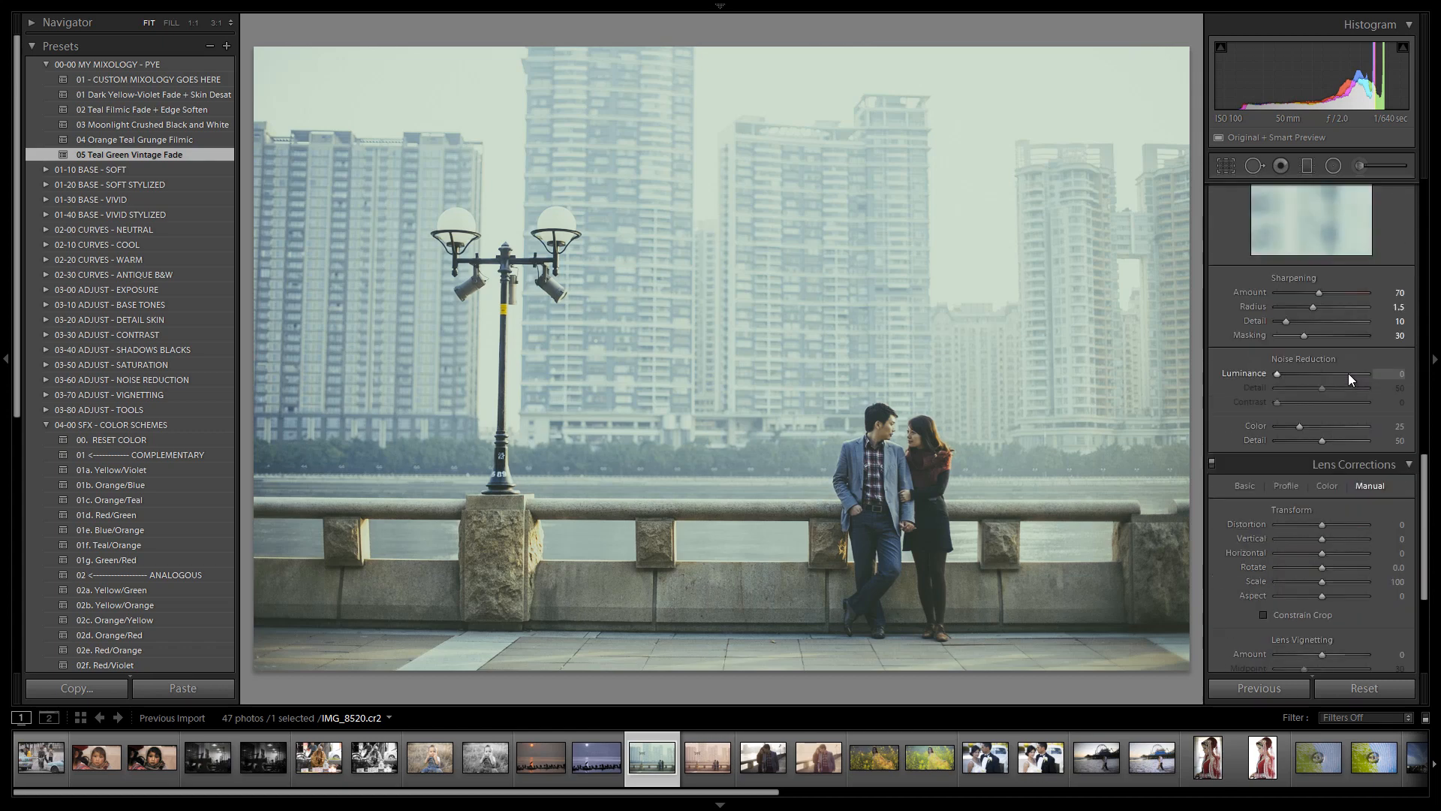
pyautogui.scroll(-3, 1340, 344)
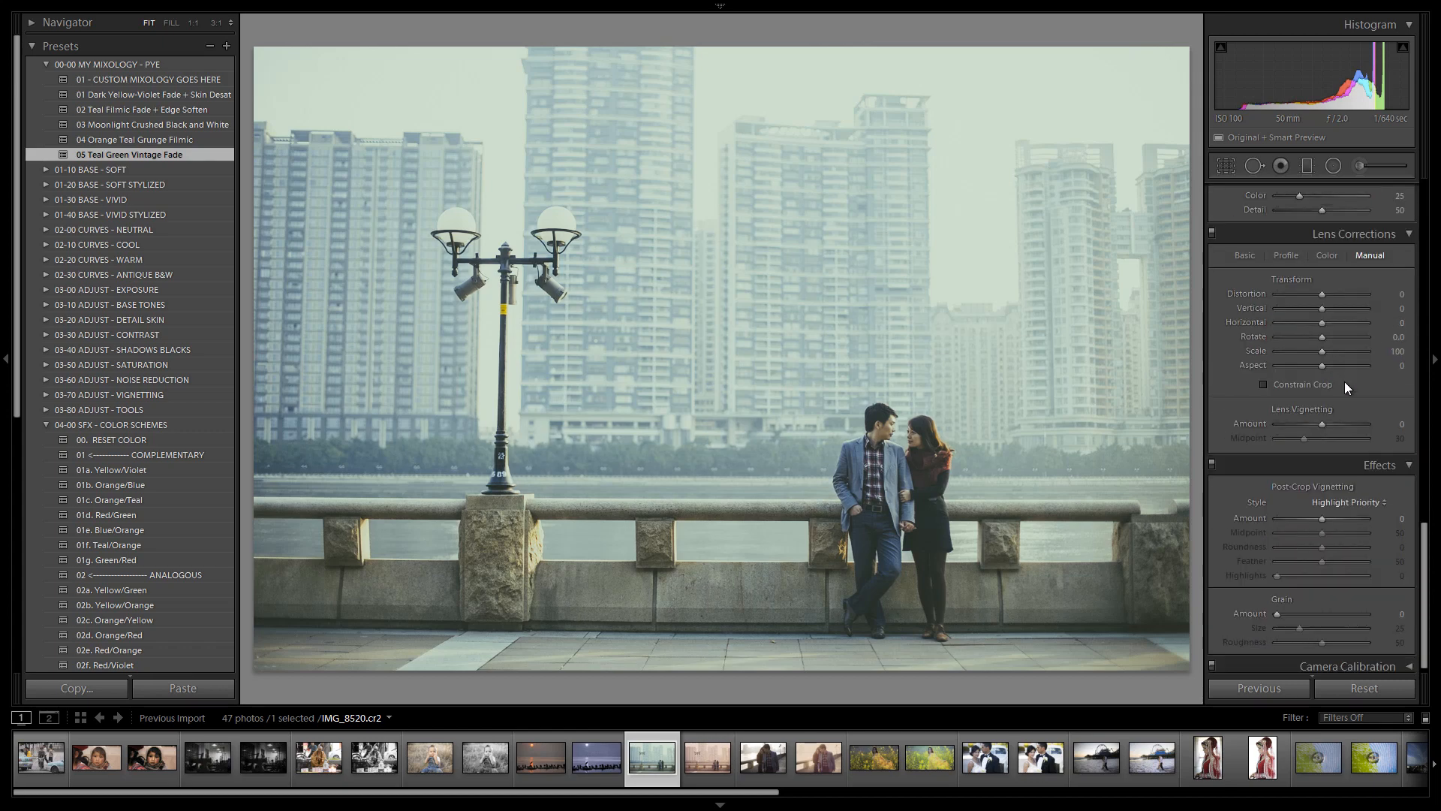
pyautogui.scroll(6, 1350, 460)
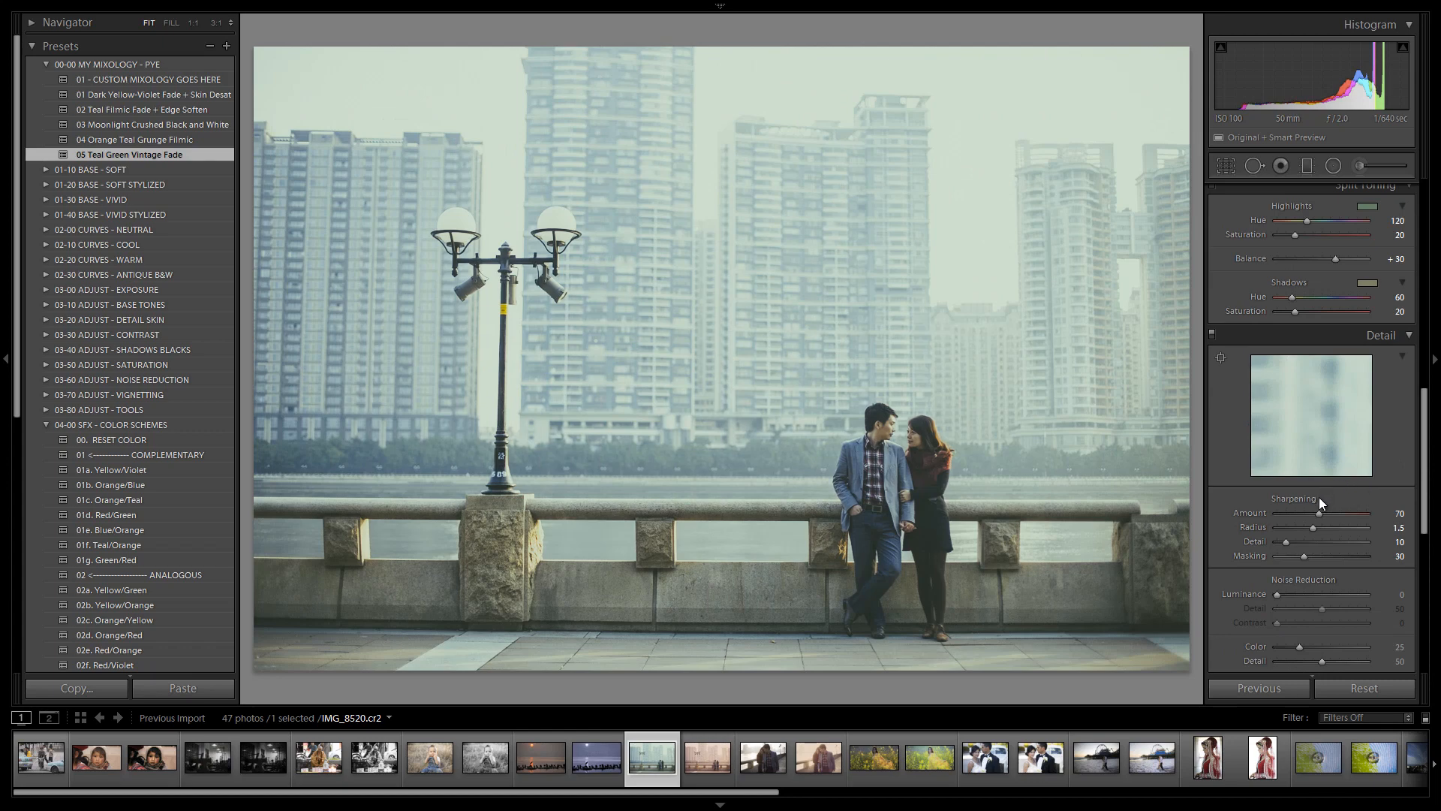
pyautogui.scroll(6, 1321, 495)
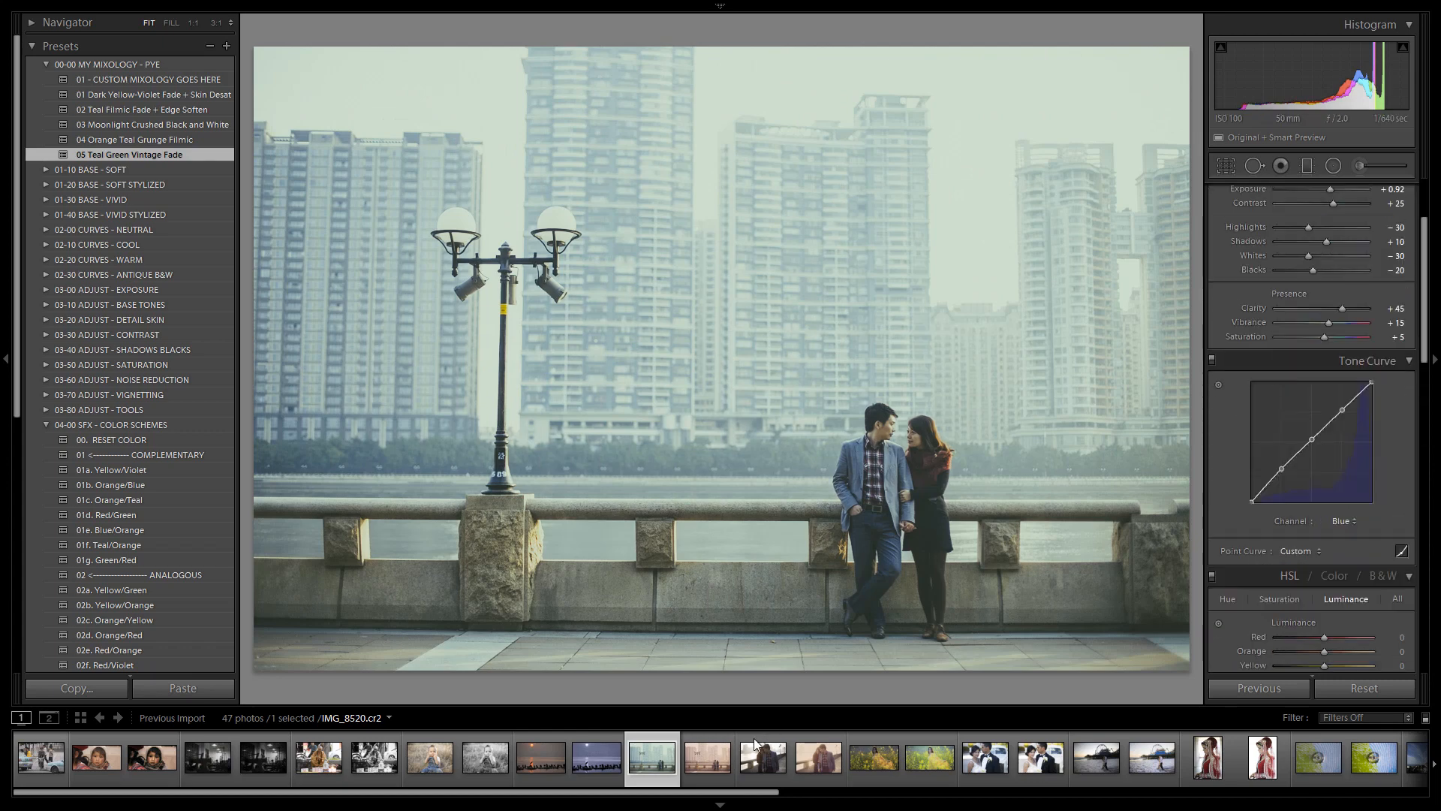
# Switch to the virtual copy and review its panels, viewing its RGB tone curve
pyautogui.hotkey('ctrl', "'")
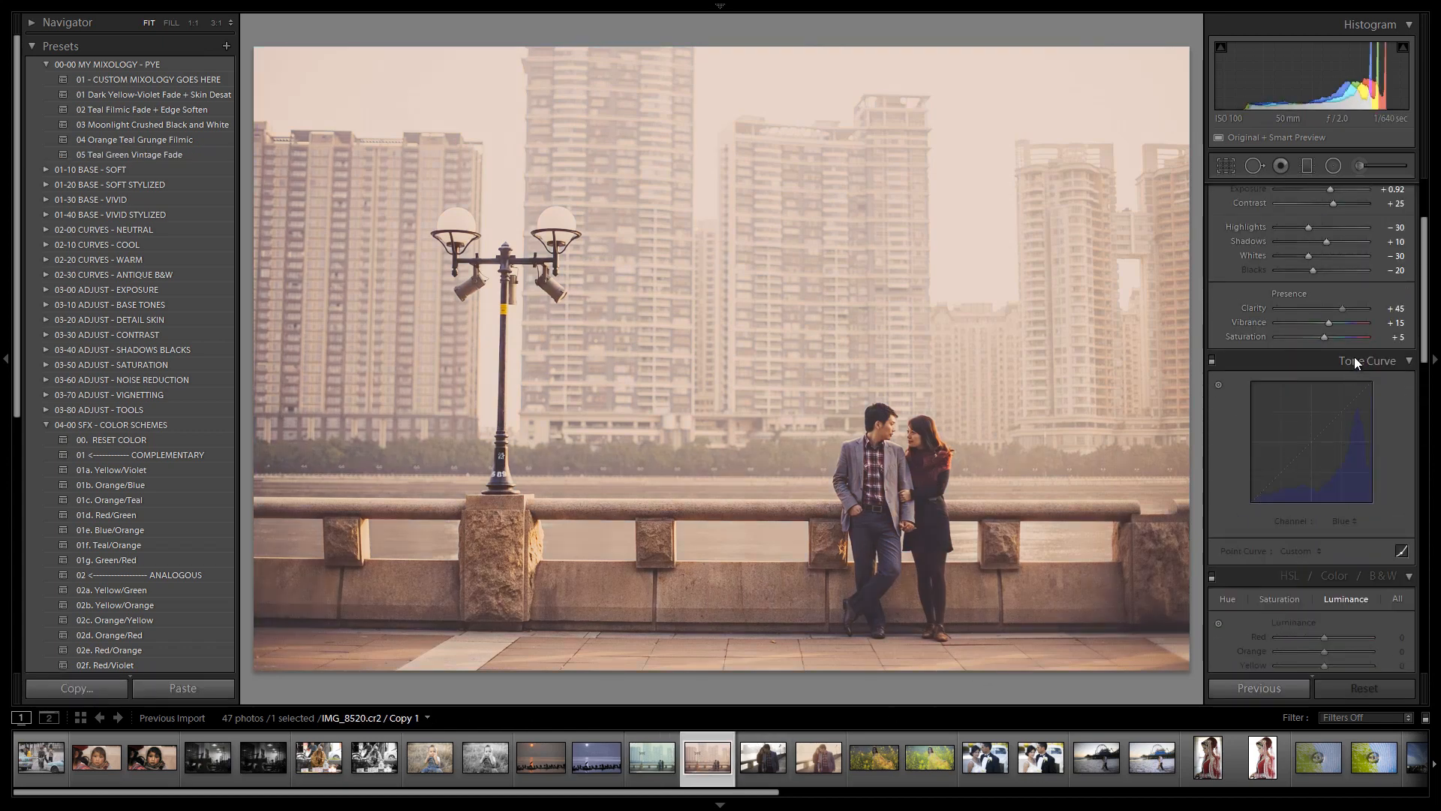
pyautogui.scroll(3, 1355, 357)
pyautogui.scroll(-8, 1327, 462)
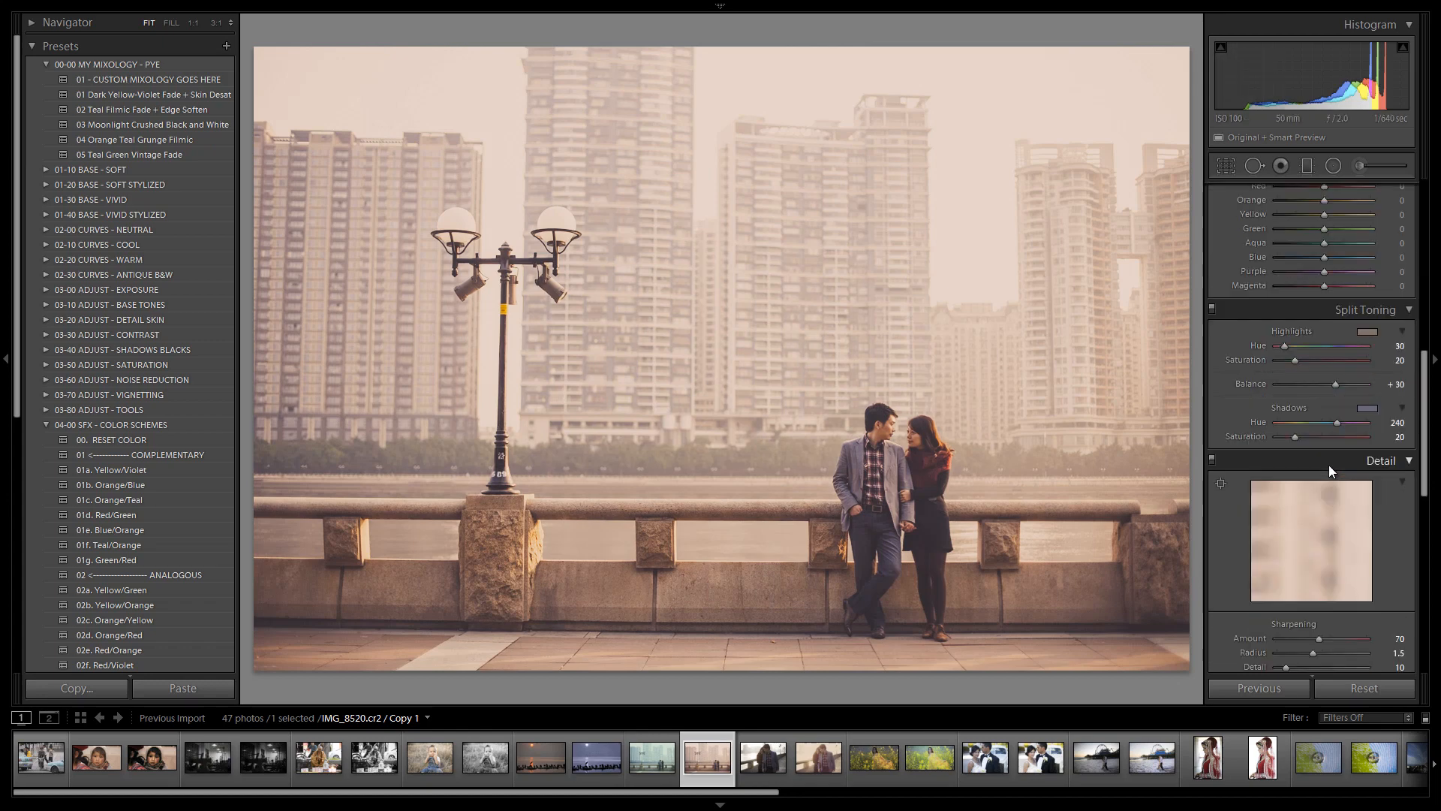
pyautogui.scroll(3, 1329, 465)
pyautogui.scroll(3, 1330, 461)
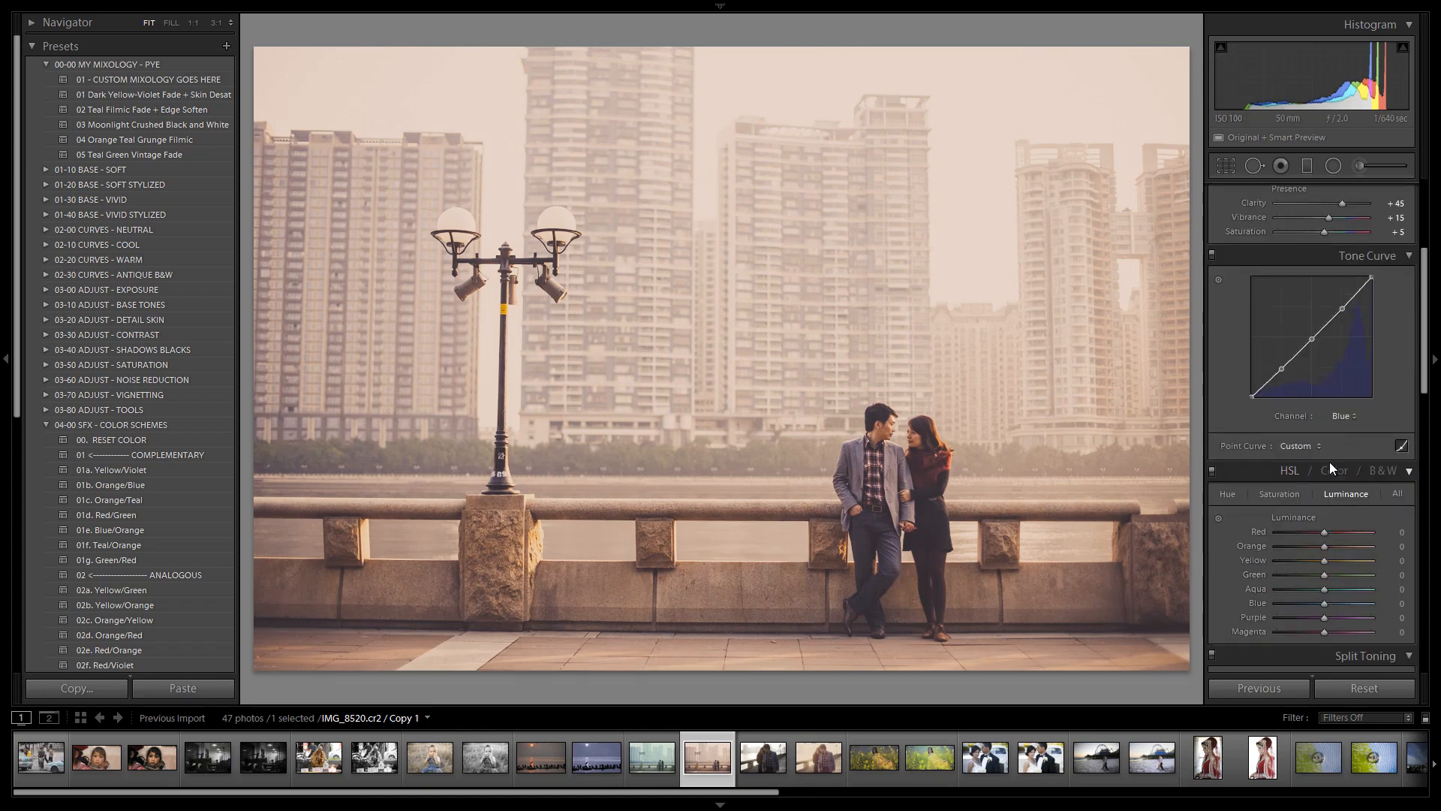
pyautogui.click(1343, 416)
pyautogui.click(1337, 433)
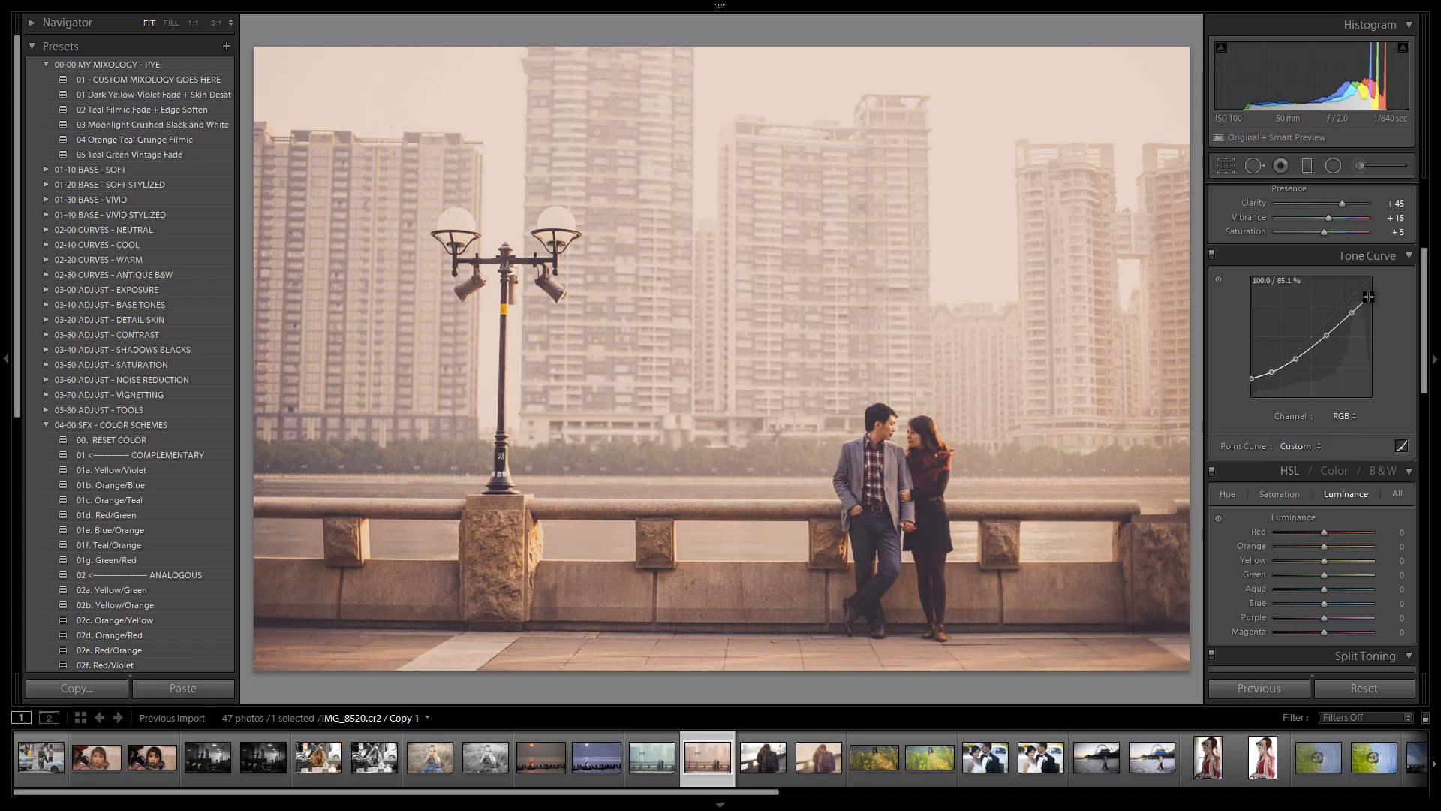
# Inspect the virtual copy's tone curve in the Red, Green and Blue channels
pyautogui.click(1344, 417)
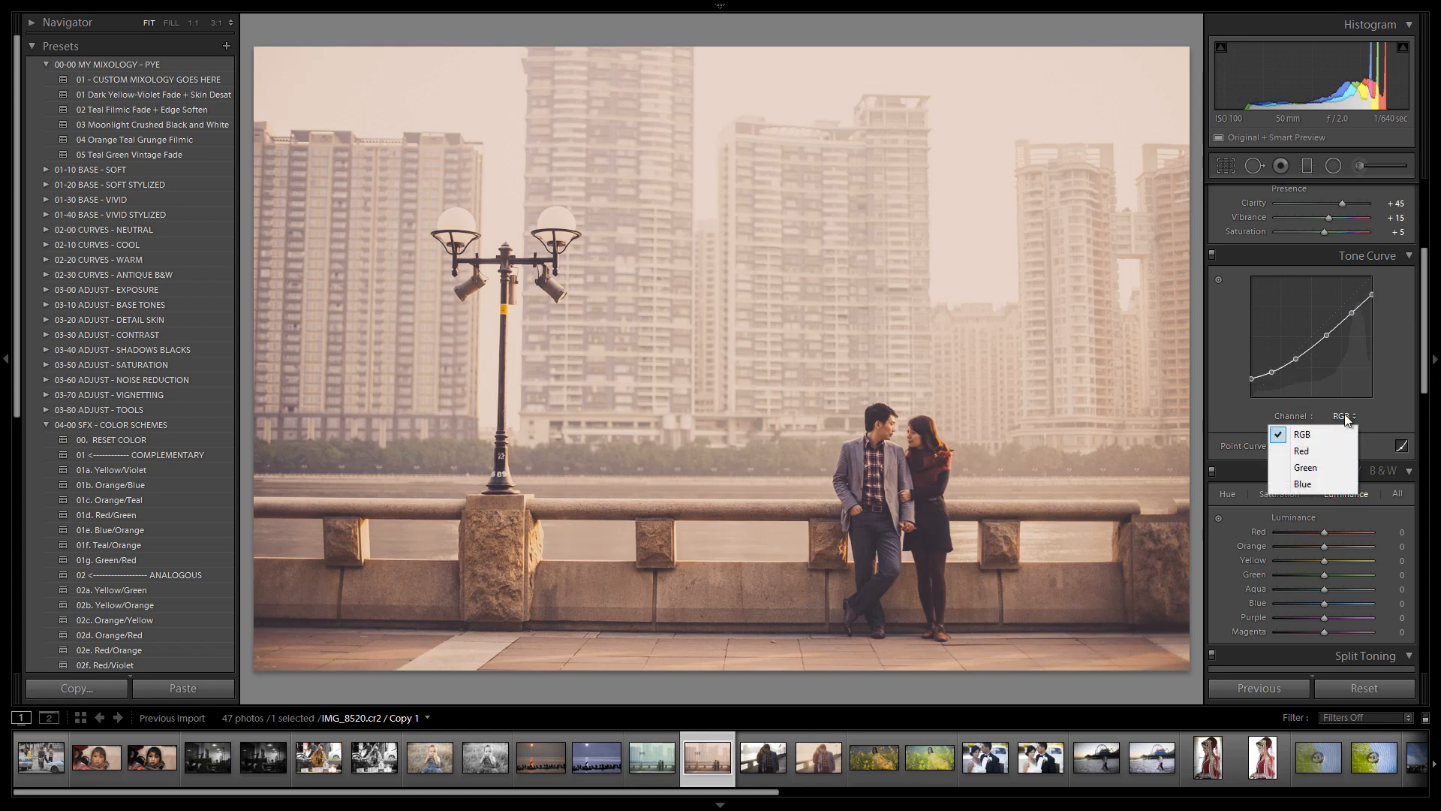
pyautogui.click(1330, 449)
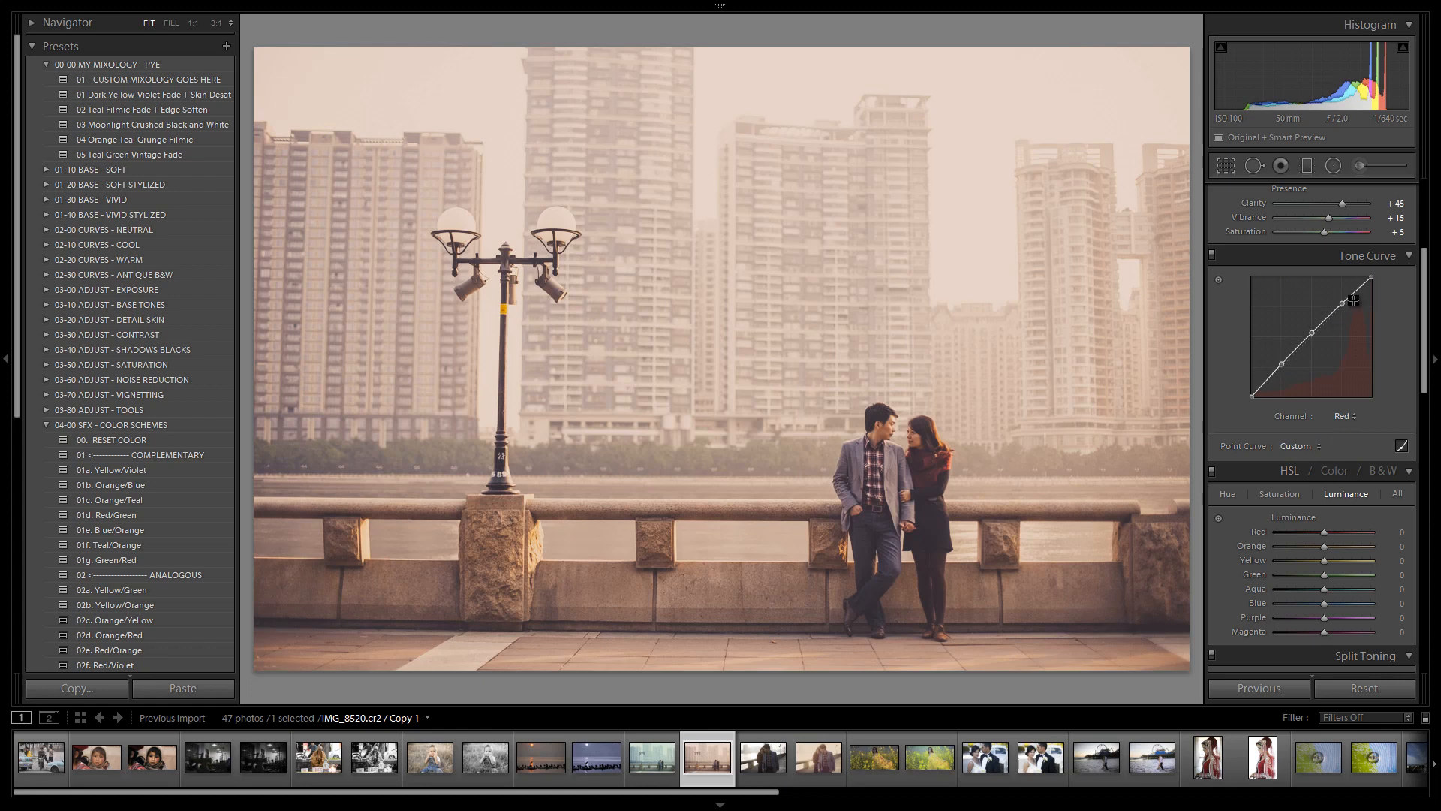
pyautogui.click(1343, 416)
pyautogui.click(1328, 469)
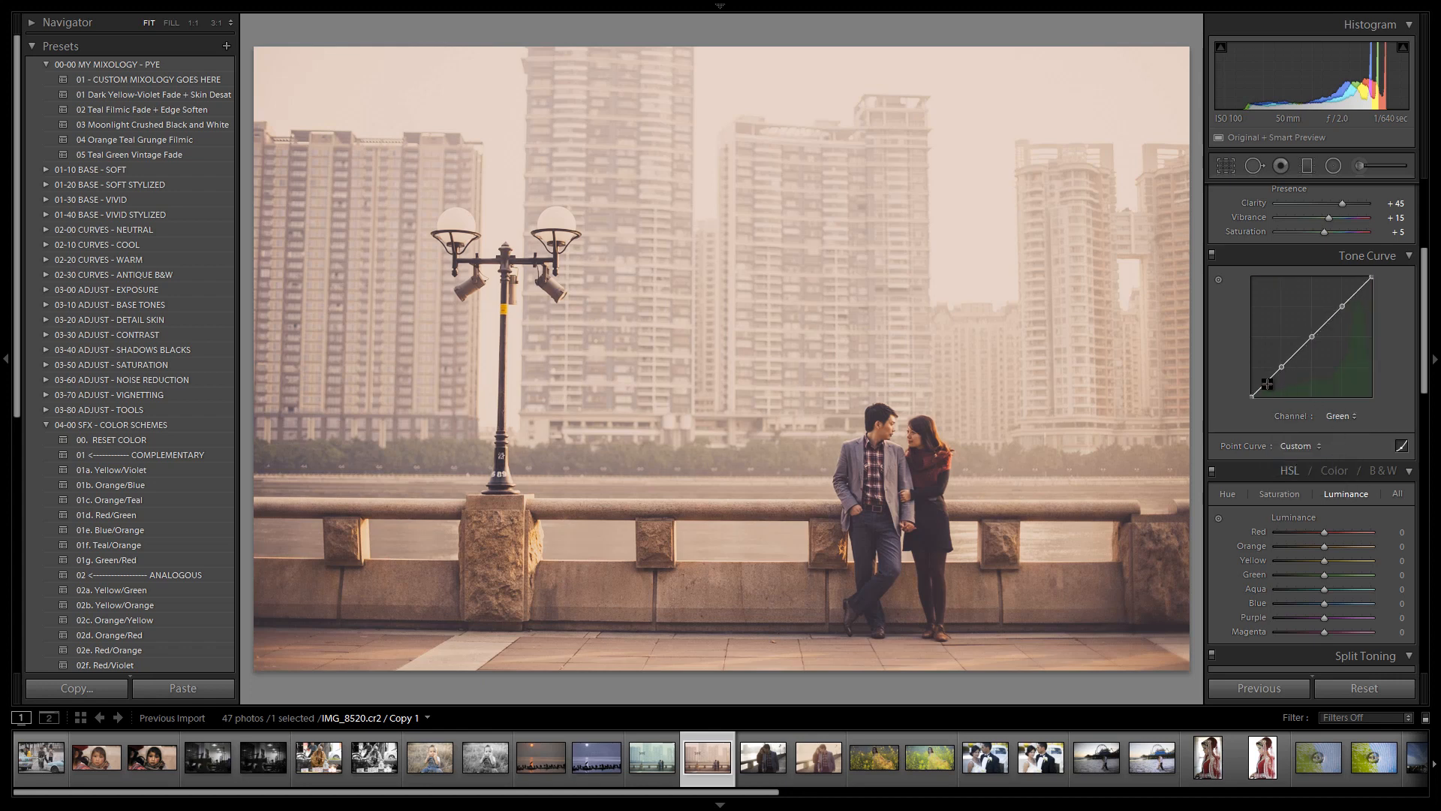
pyautogui.click(1344, 416)
pyautogui.click(1321, 482)
pyautogui.click(1343, 417)
pyautogui.click(1333, 467)
pyautogui.click(1341, 416)
pyautogui.click(1316, 484)
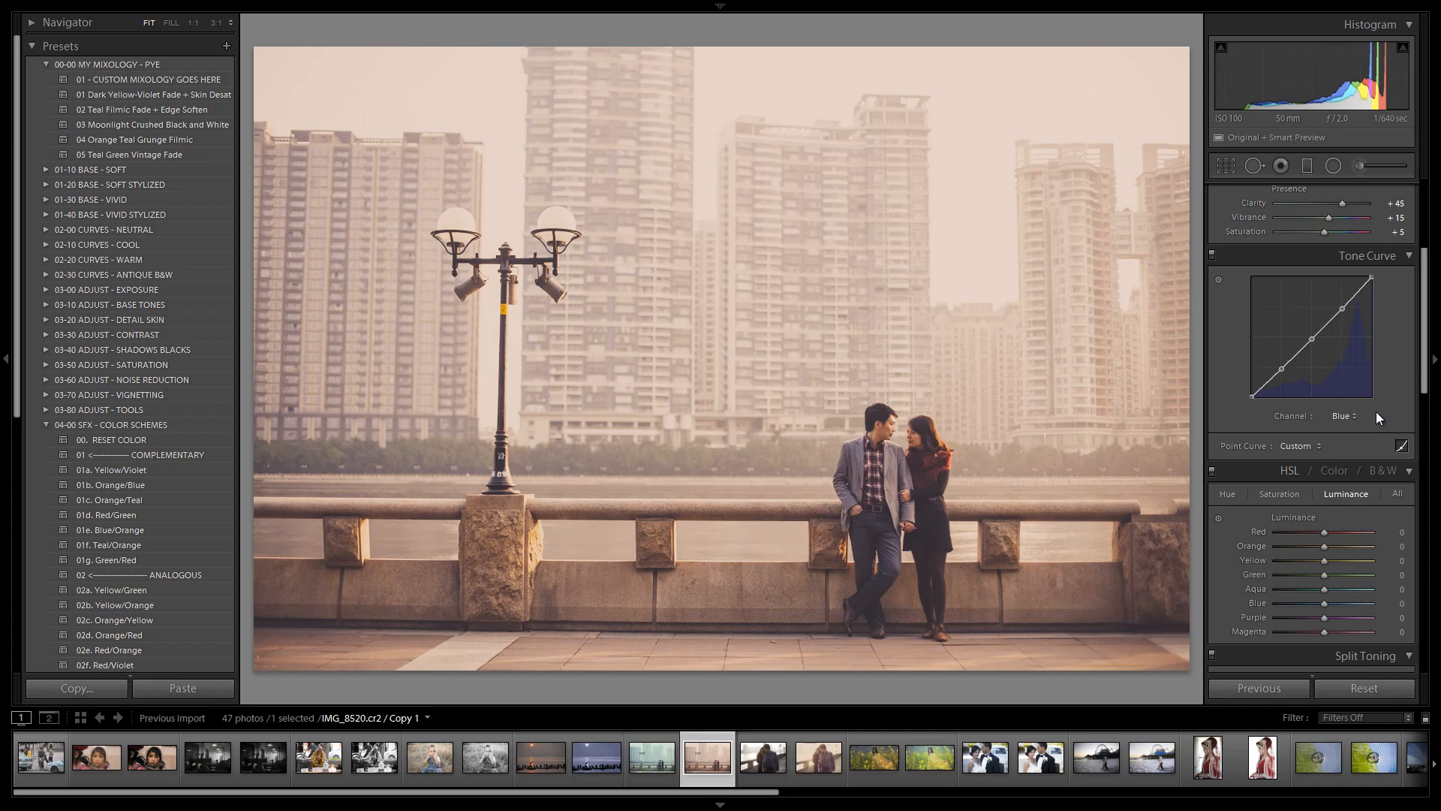
# Examine the virtual copy's split toning highlight and shadow colors and scroll through its remaining settings
pyautogui.scroll(-6, 1376, 412)
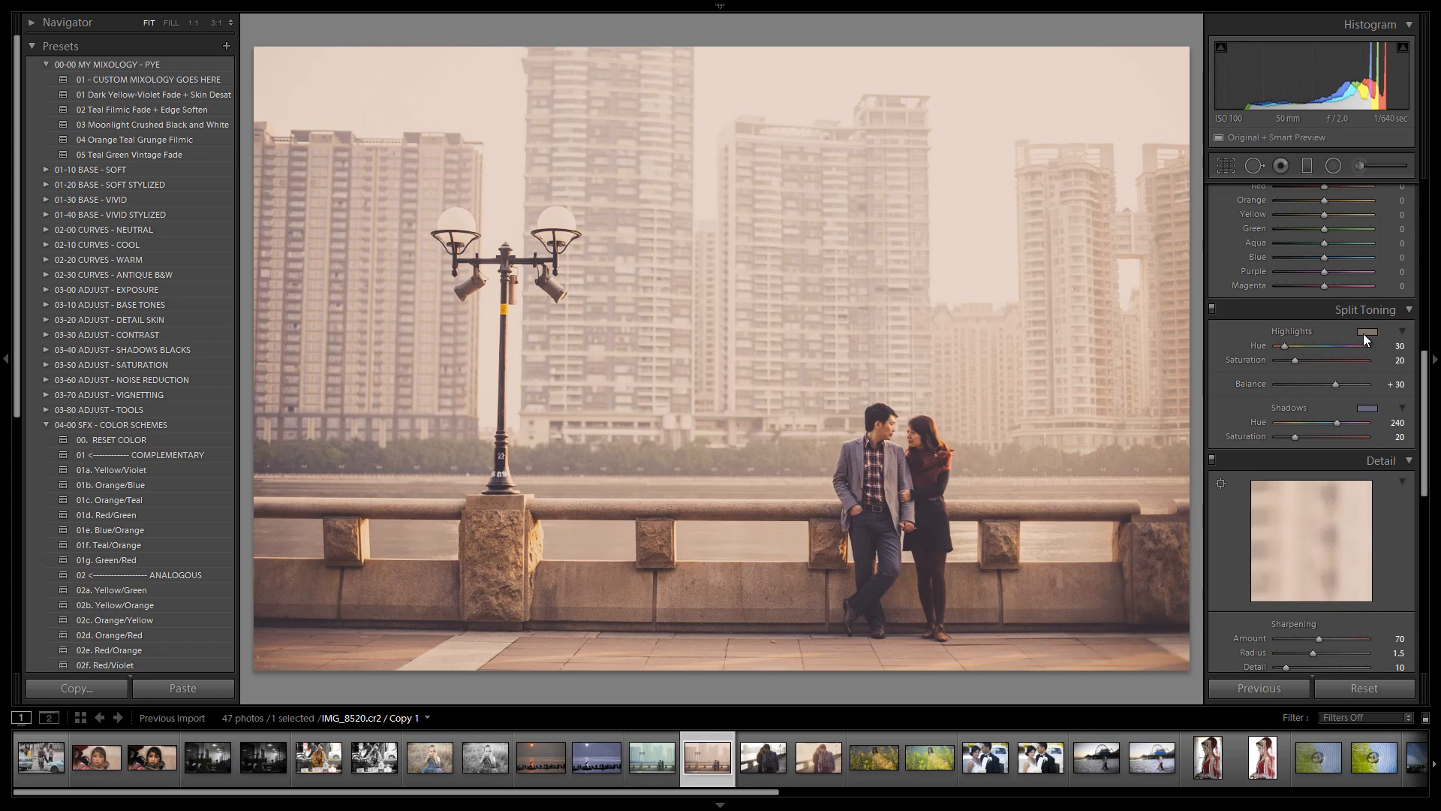
pyautogui.click(1367, 332)
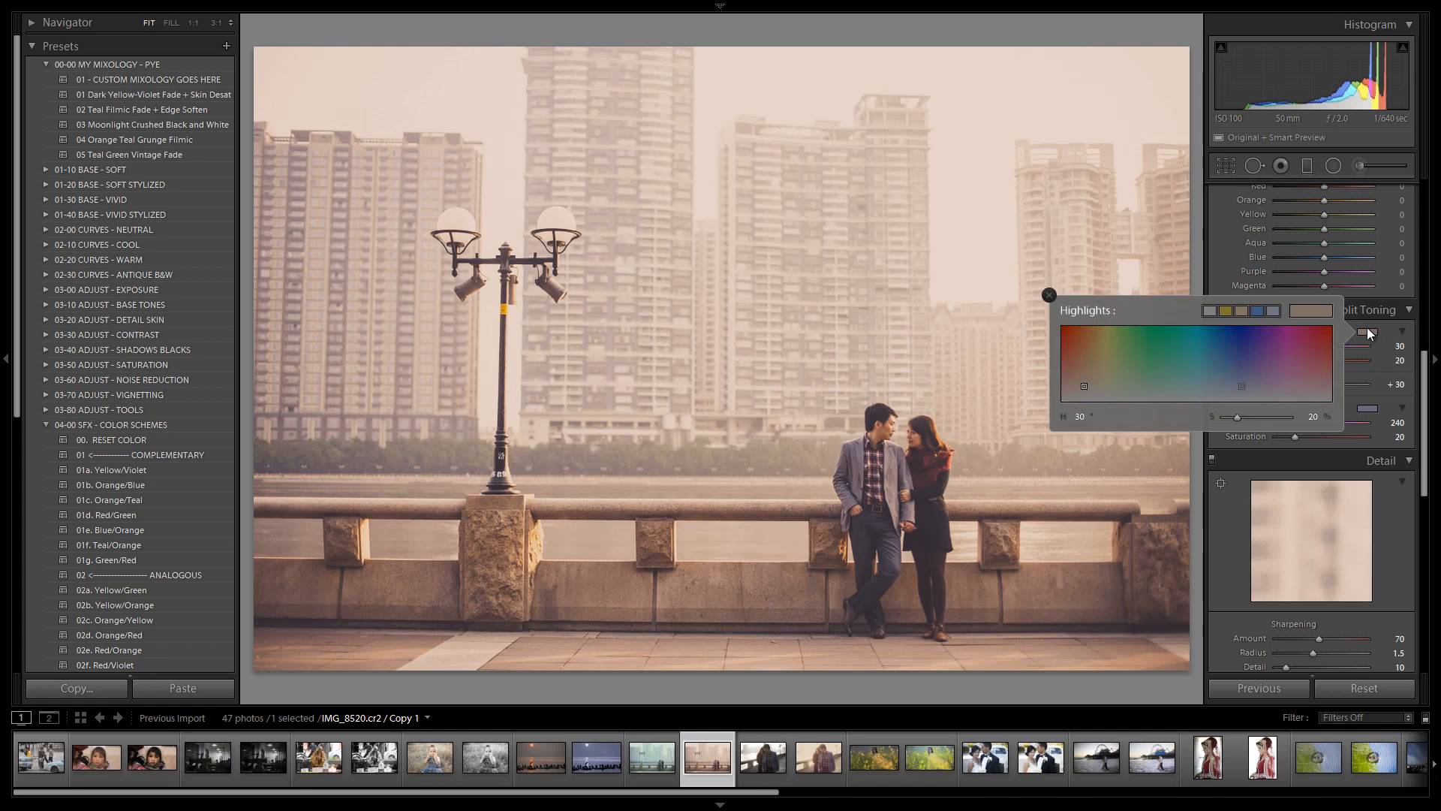
pyautogui.click(1367, 407)
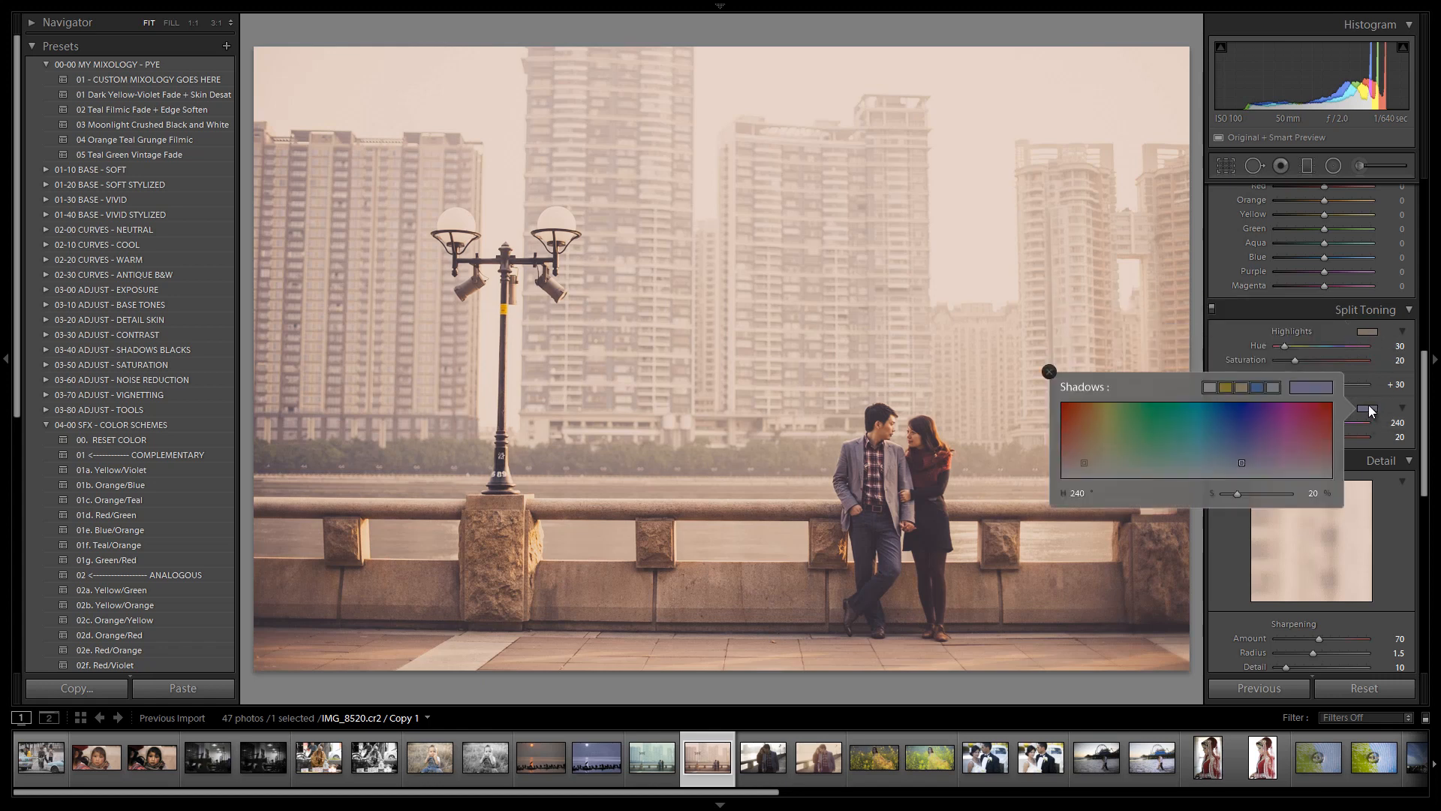
pyautogui.click(1368, 404)
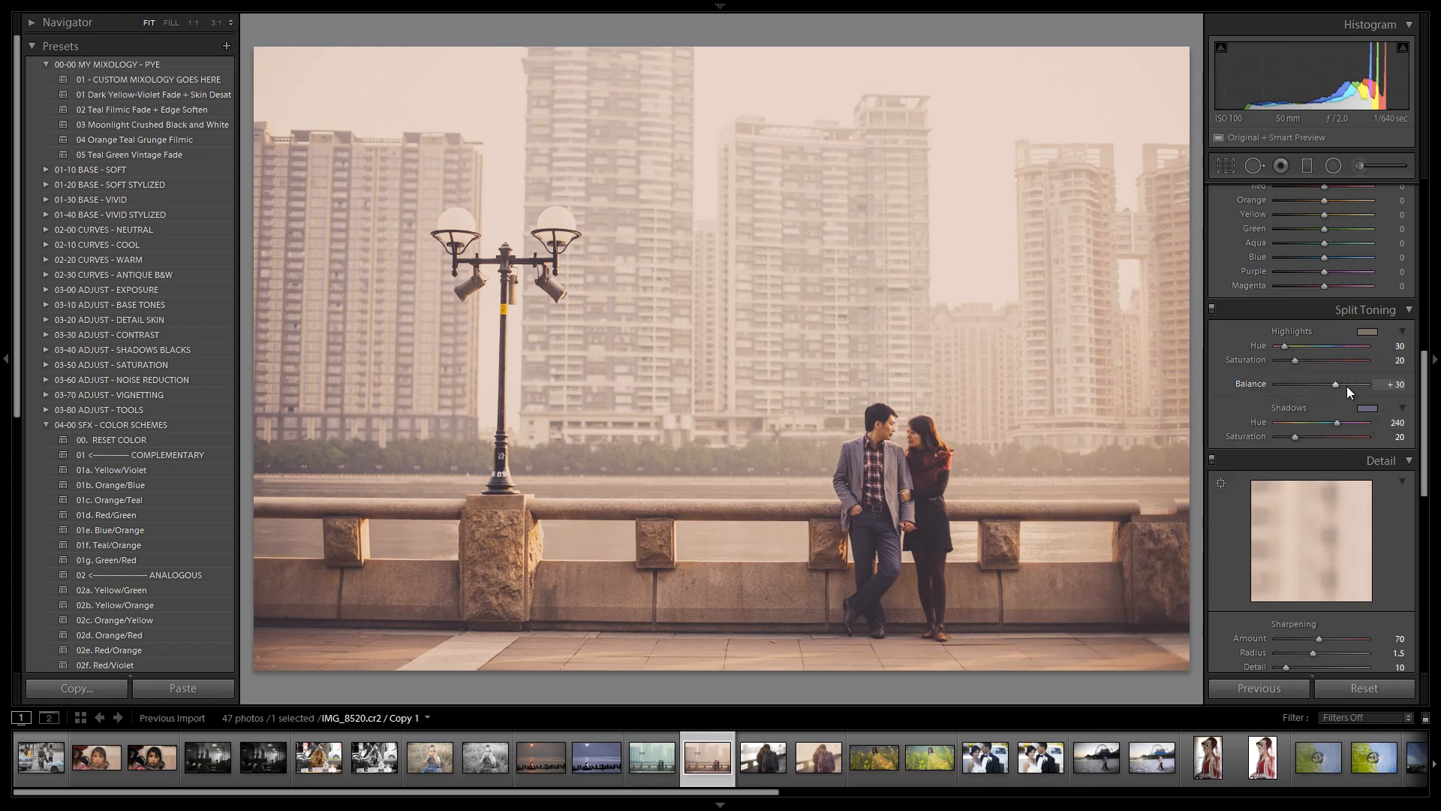
pyautogui.scroll(-10, 1347, 386)
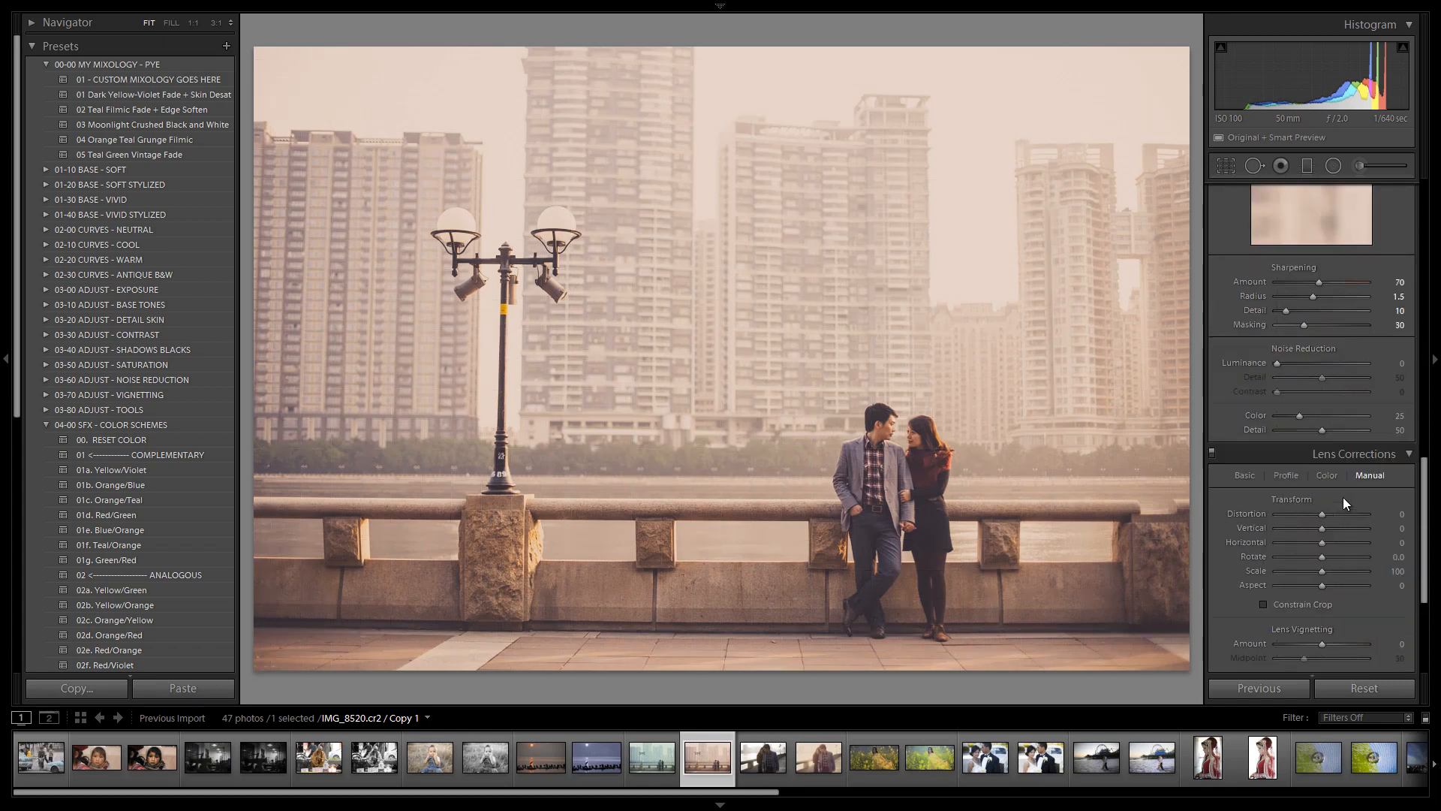
pyautogui.scroll(12, 1343, 499)
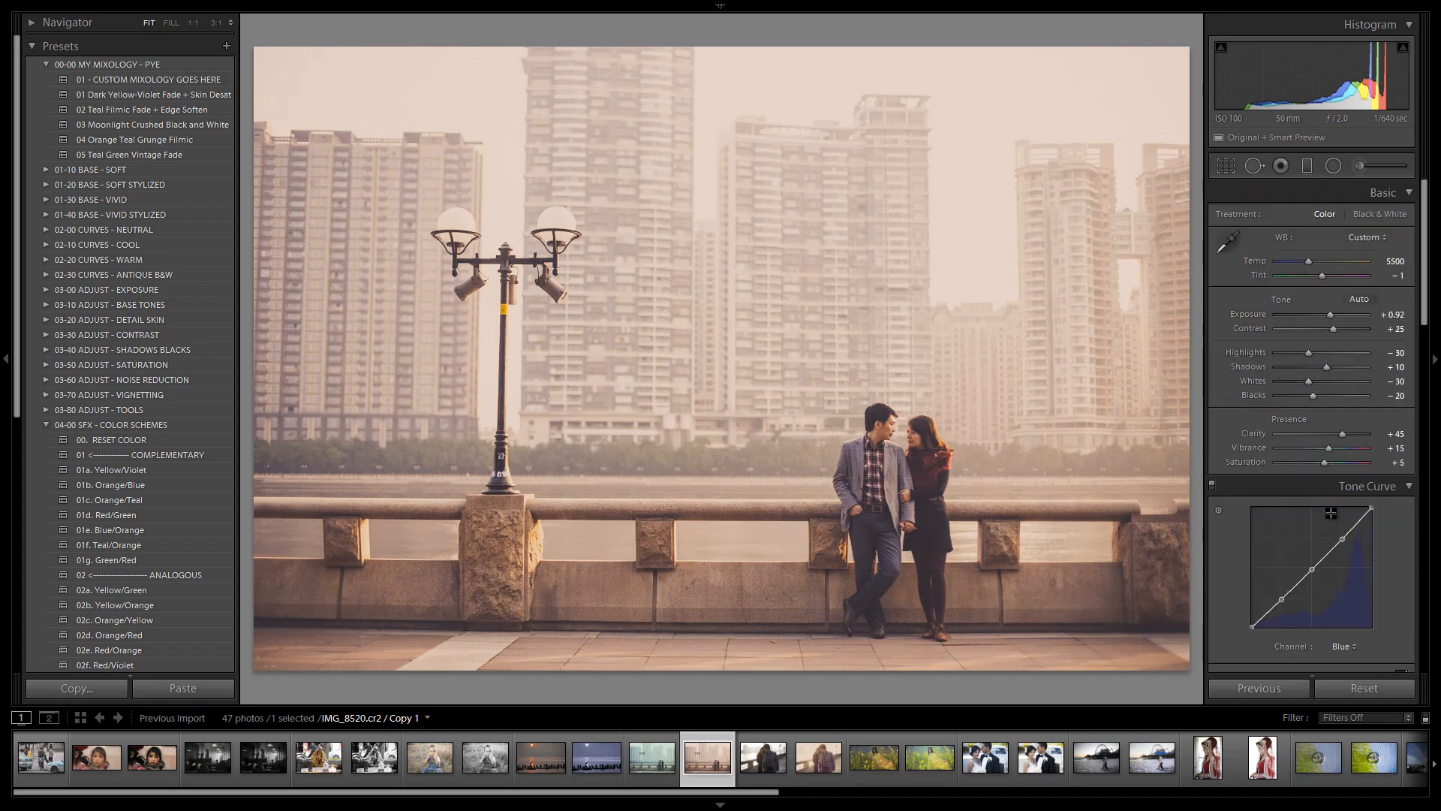